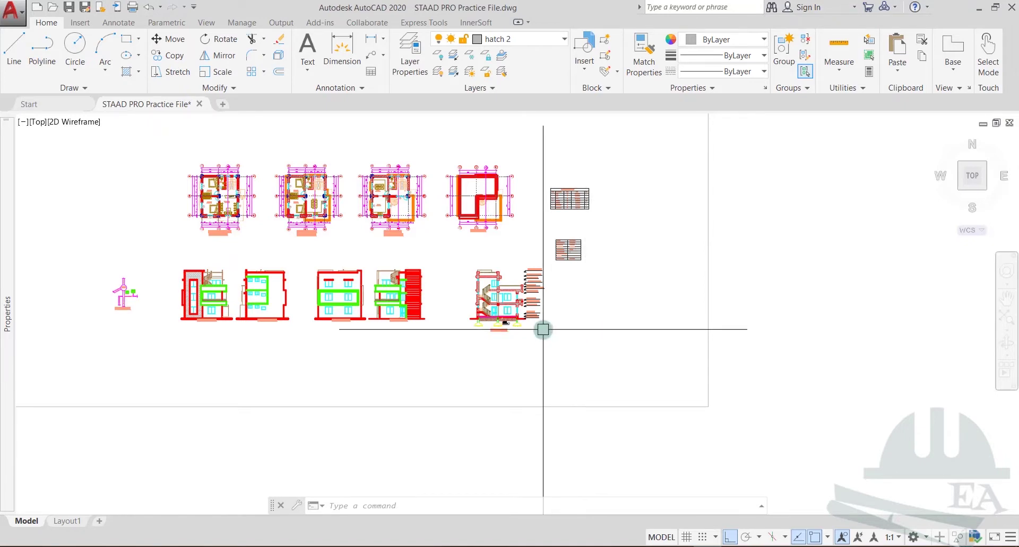
Examine the staircase, walls and floor levels in the drawing SECTION AT X-X.
scroll(491, 331, up, 8)
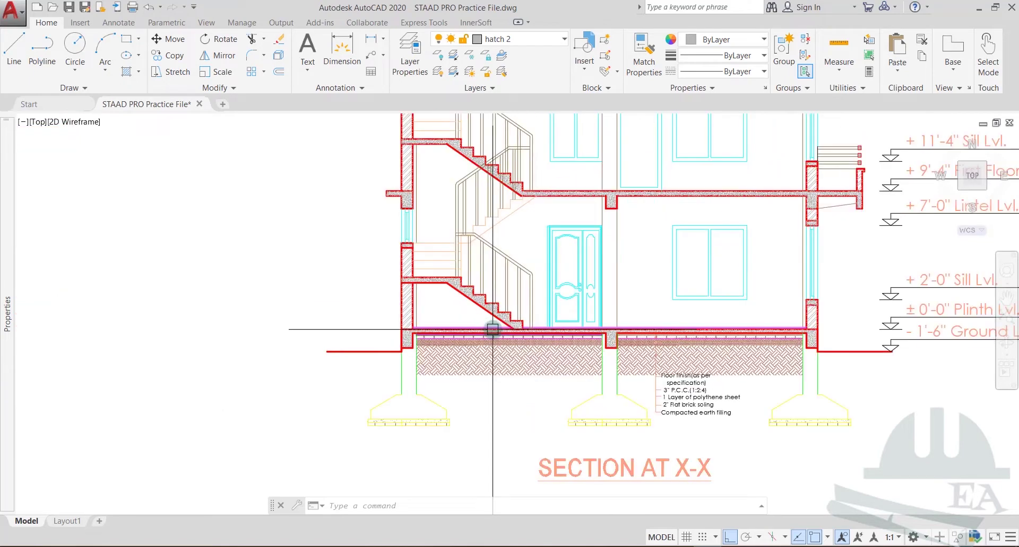
middle_drag(464, 302, 494, 368)
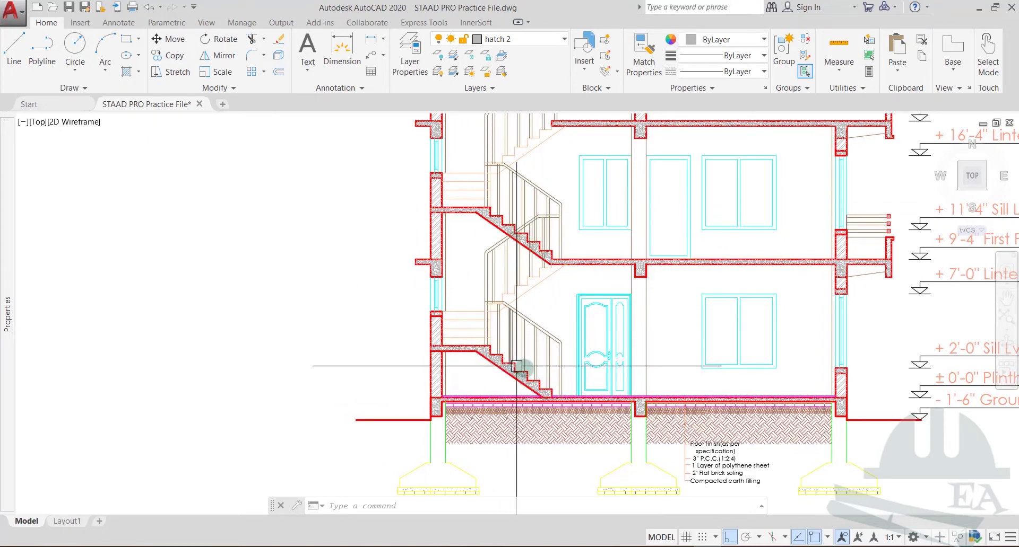
scroll(528, 370, down, 1)
scroll(546, 352, up, 1)
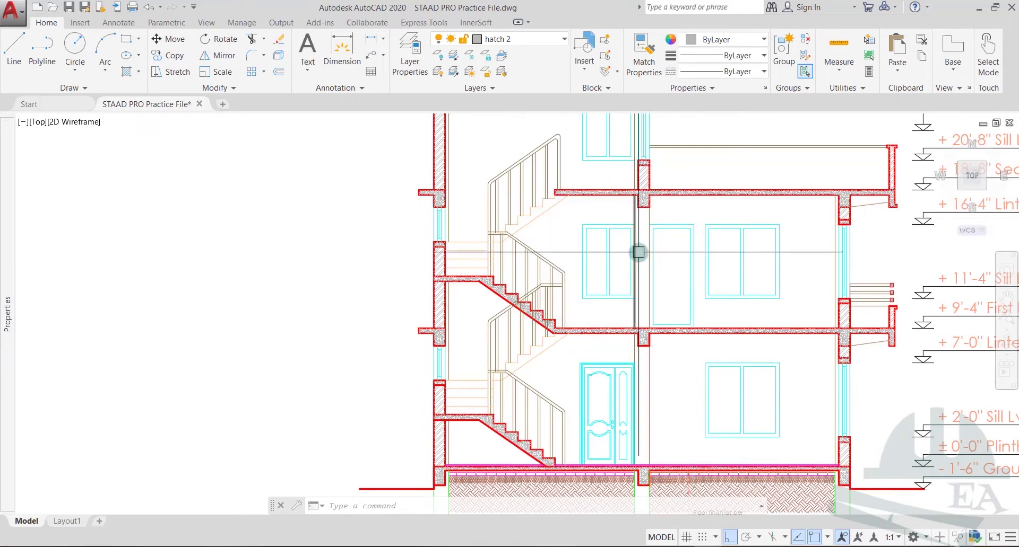
mouse_move(638, 252)
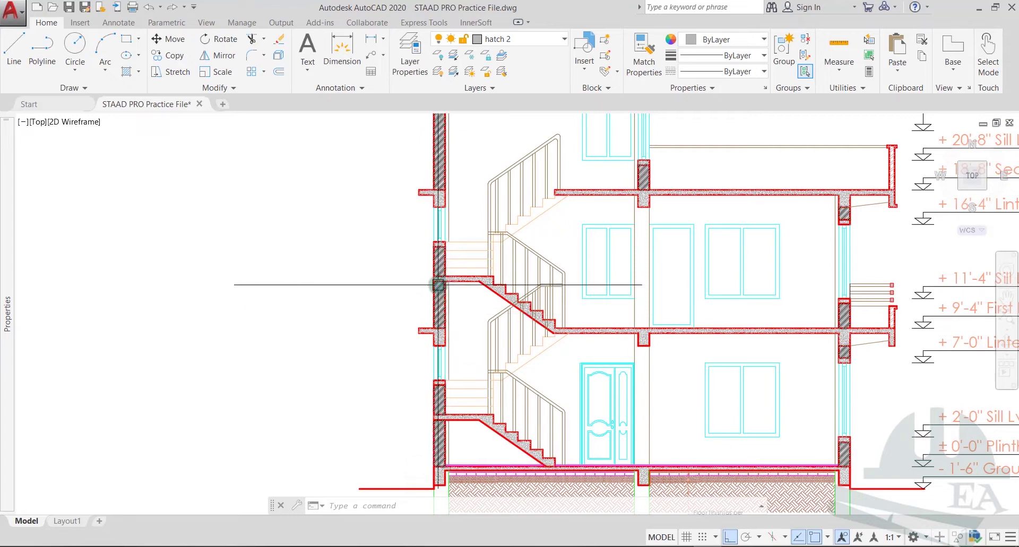
mouse_move(439, 264)
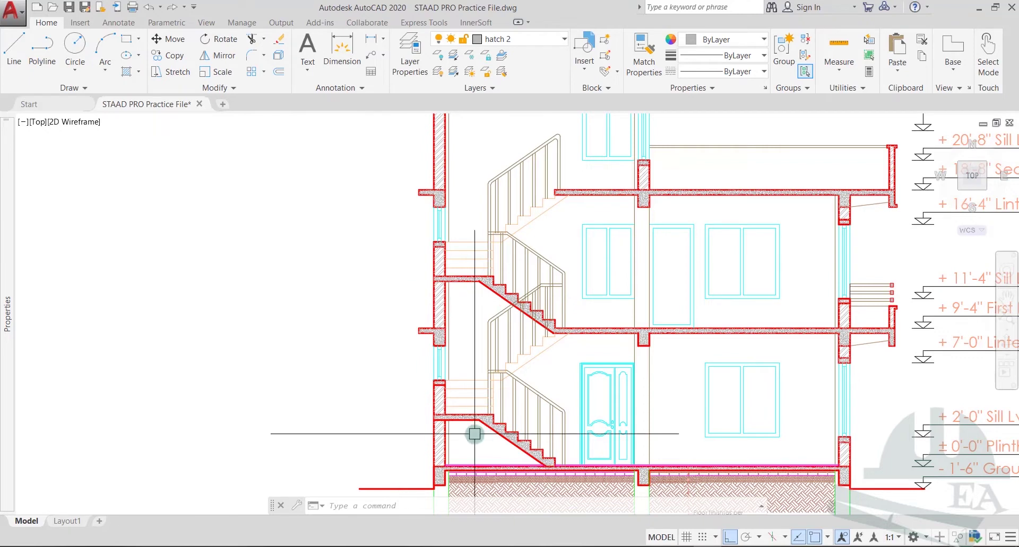
Switch to SketchBook and sketch two vertical column lines standing on a long horizontal base line.
key(alt+Tab)
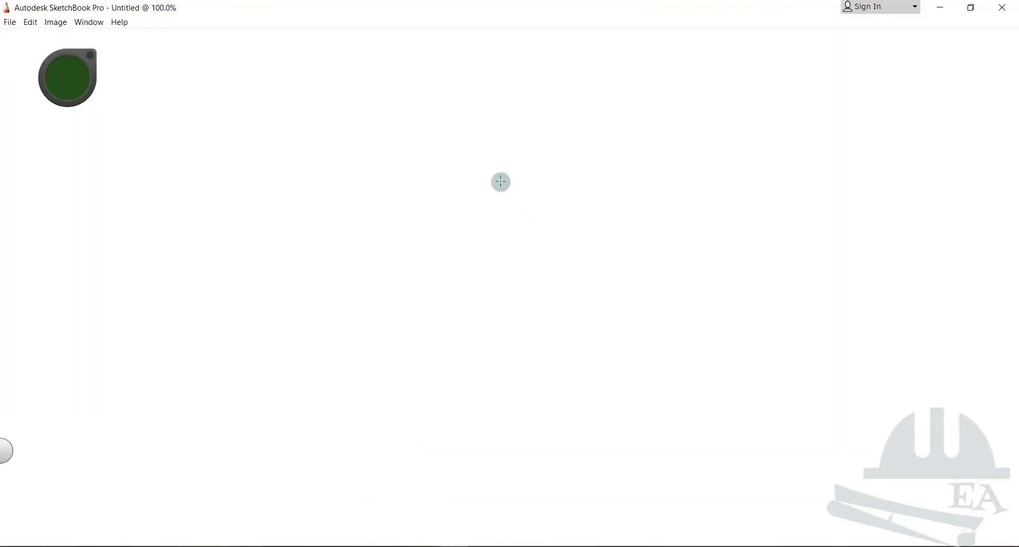
shift+drag(400, 123, 400, 305)
shift+drag(586, 100, 586, 324)
mouse_move(400, 304)
shift+mouse_down()
mouse_move(399, 323)
mouse_move(741, 344)
shift+mouse_up()
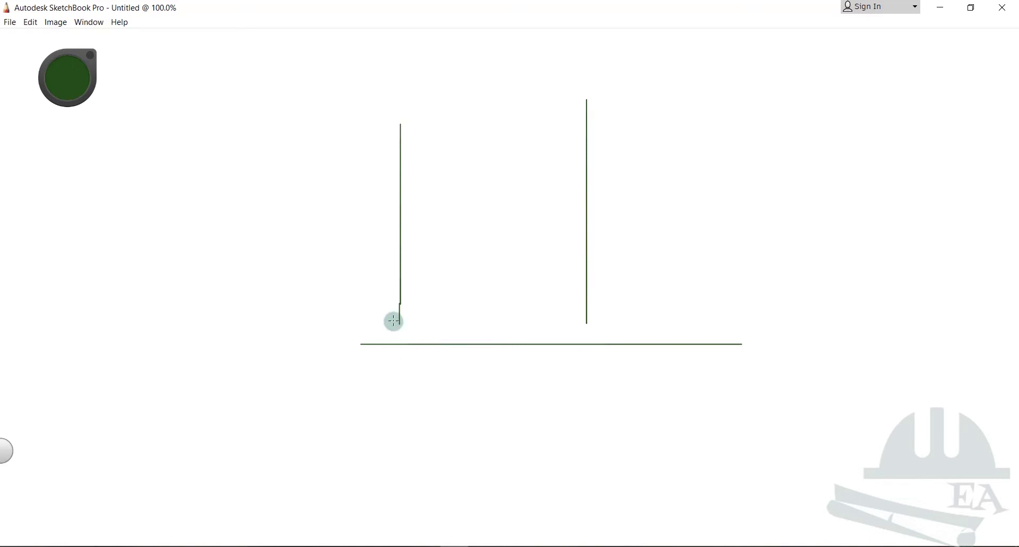
drag(586, 319, 589, 340)
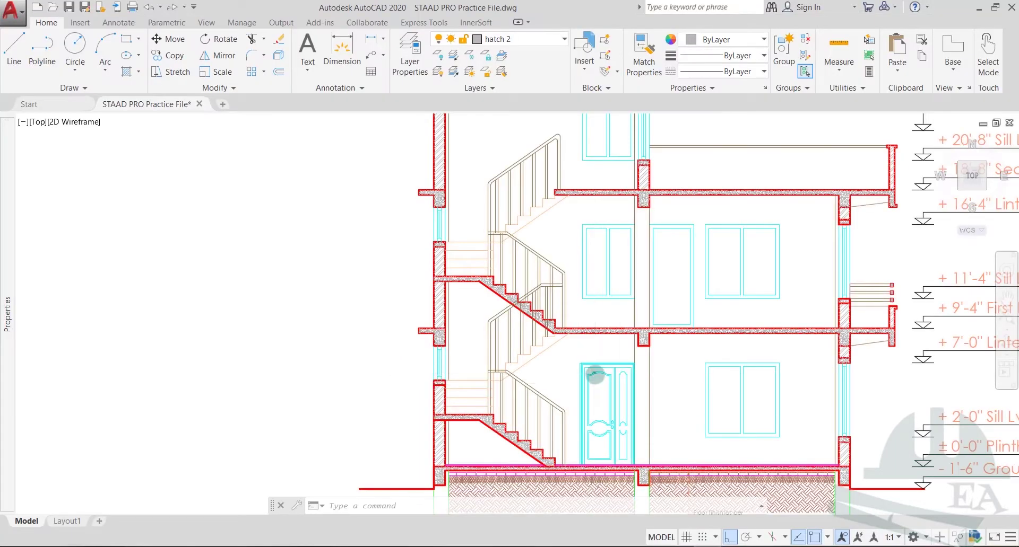
Switch back to AutoCAD and examine the staircase bay between grids 2 and 3 in the top floor plan.
scroll(537, 349, down, 10)
middle_drag(453, 155, 466, 223)
scroll(466, 223, up, 6)
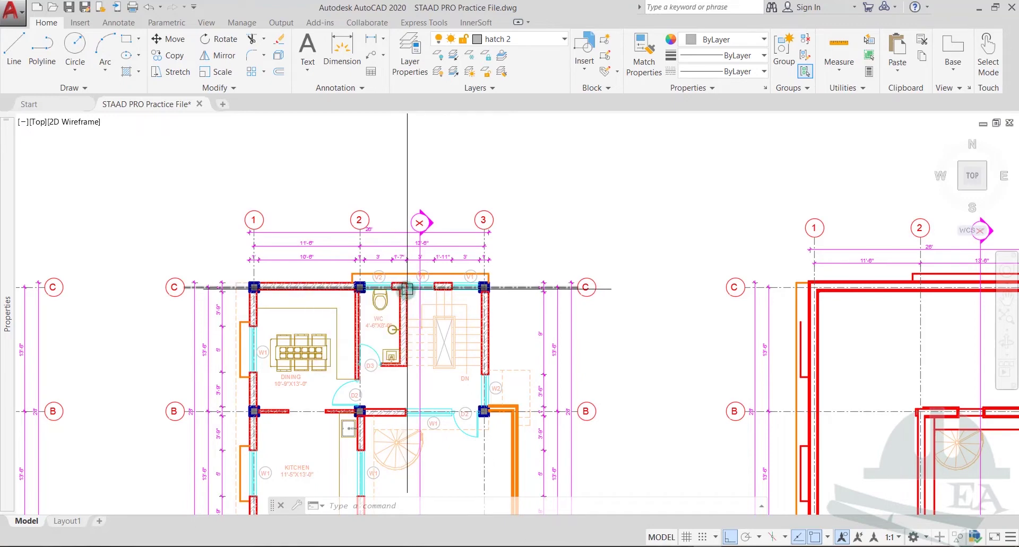
mouse_move(404, 291)
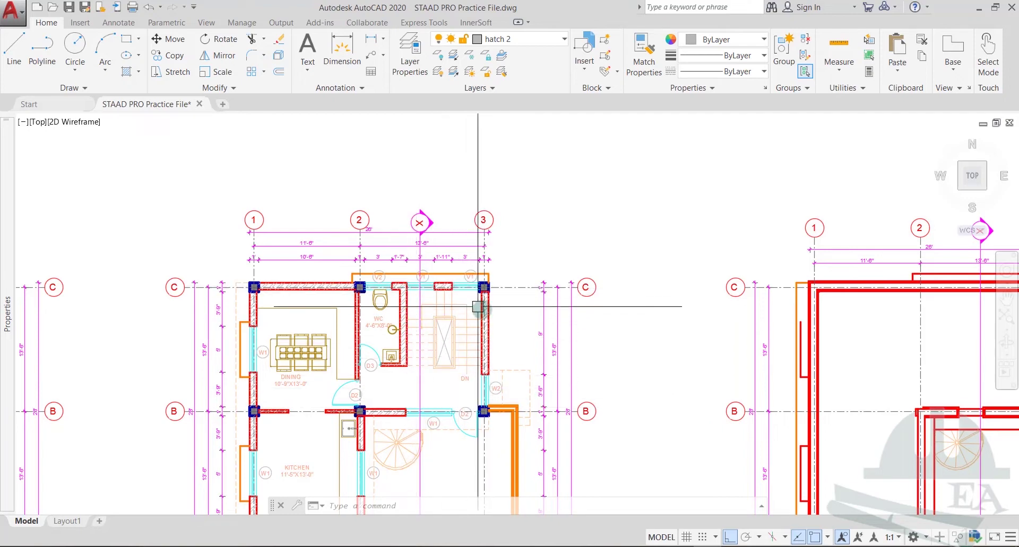
Switch to SketchBook and sketch the stair profile between the columns: short landing, sloping flight, level run, and slope down to the base line.
click(454, 546)
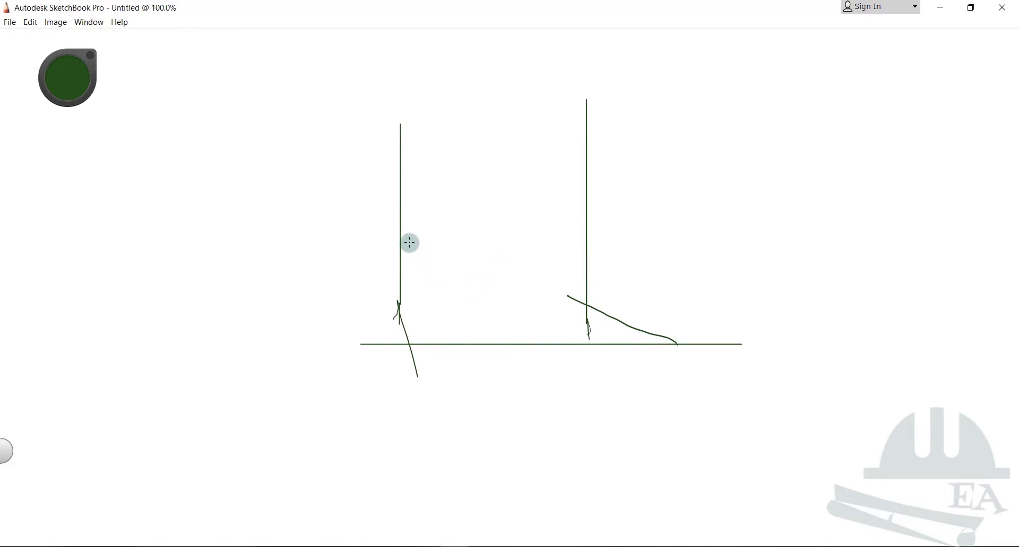
mouse_move(402, 244)
mouse_down()
mouse_move(448, 242)
mouse_move(500, 286)
mouse_up()
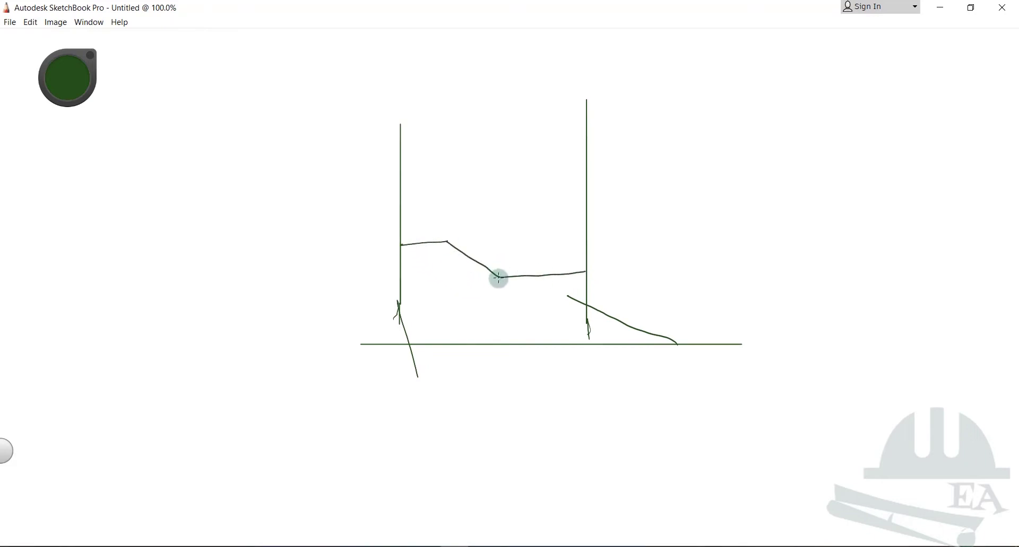
drag(586, 275, 668, 343)
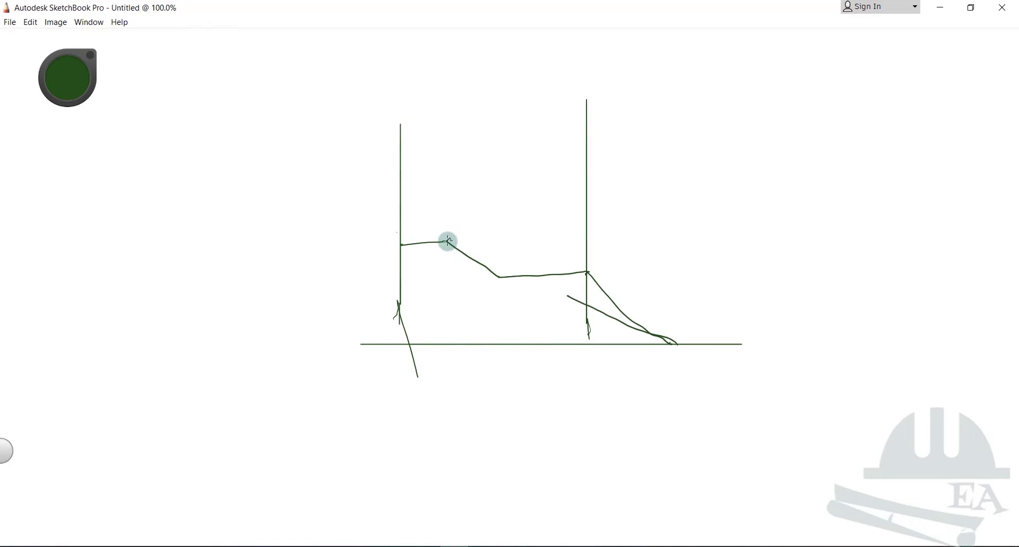
Give the sketched stair width with rear edges, short connecting lines and tread strokes across the sloping flight.
drag(448, 241, 454, 225)
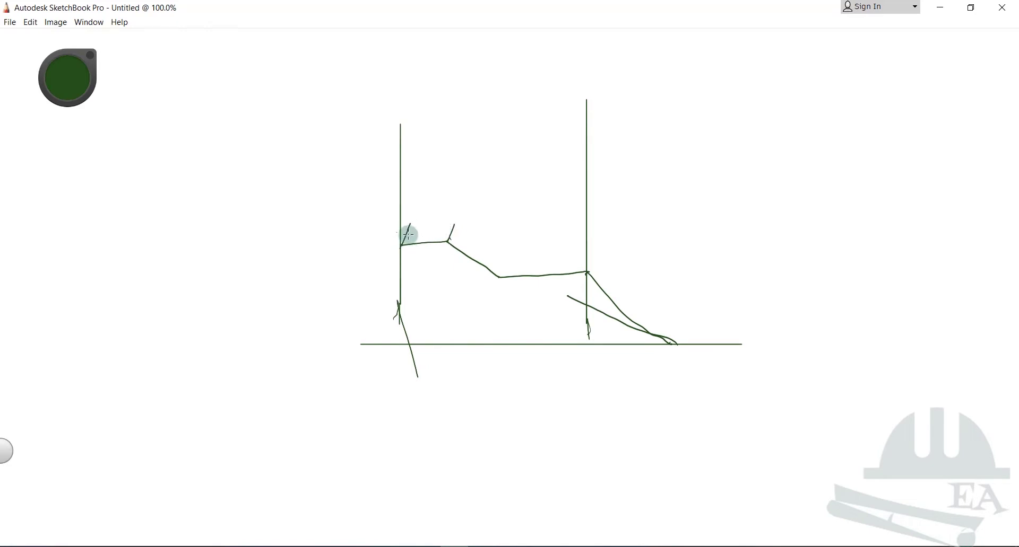
mouse_move(463, 215)
mouse_down()
mouse_move(409, 220)
mouse_move(456, 202)
mouse_move(463, 221)
mouse_move(473, 151)
mouse_up()
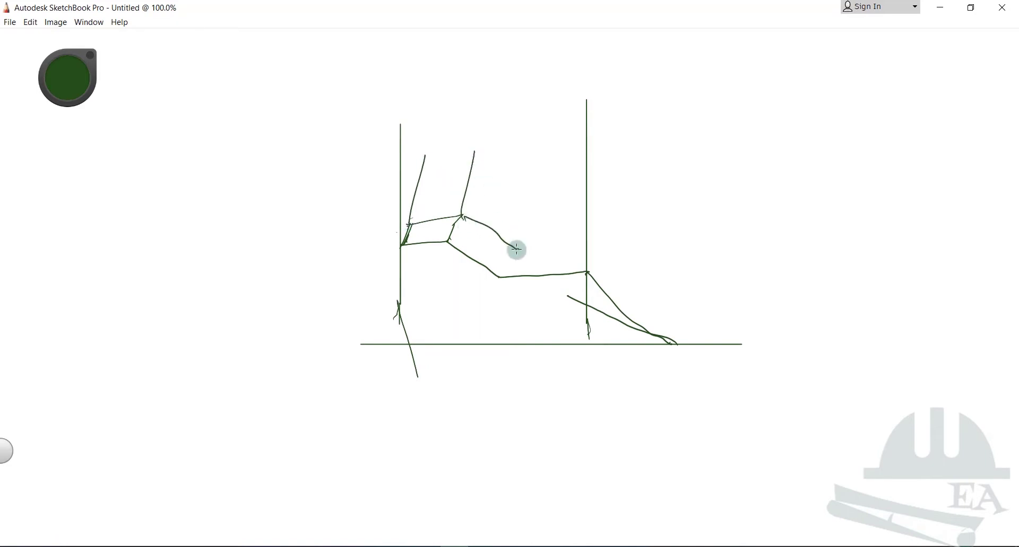
mouse_move(517, 249)
mouse_down()
mouse_move(502, 284)
mouse_move(480, 271)
mouse_up()
mouse_move(488, 231)
mouse_down()
mouse_move(465, 263)
mouse_move(465, 244)
mouse_up()
mouse_move(527, 244)
mouse_down()
mouse_move(594, 247)
mouse_move(604, 277)
mouse_move(662, 306)
mouse_up()
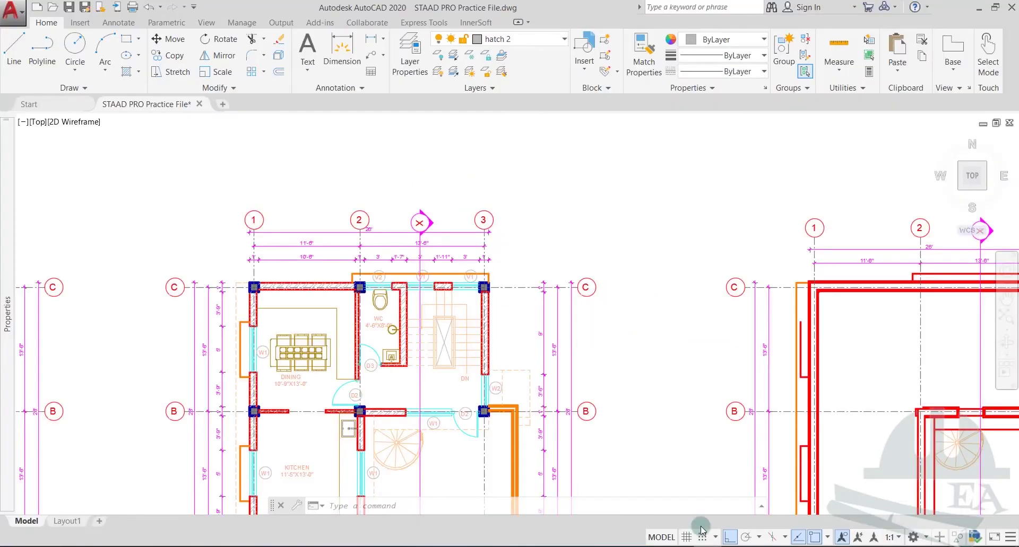
Check the staircase section in AutoCAD, then return to SketchBook and hatch the area below the sketched landing and flight.
scroll(553, 346, down, 6)
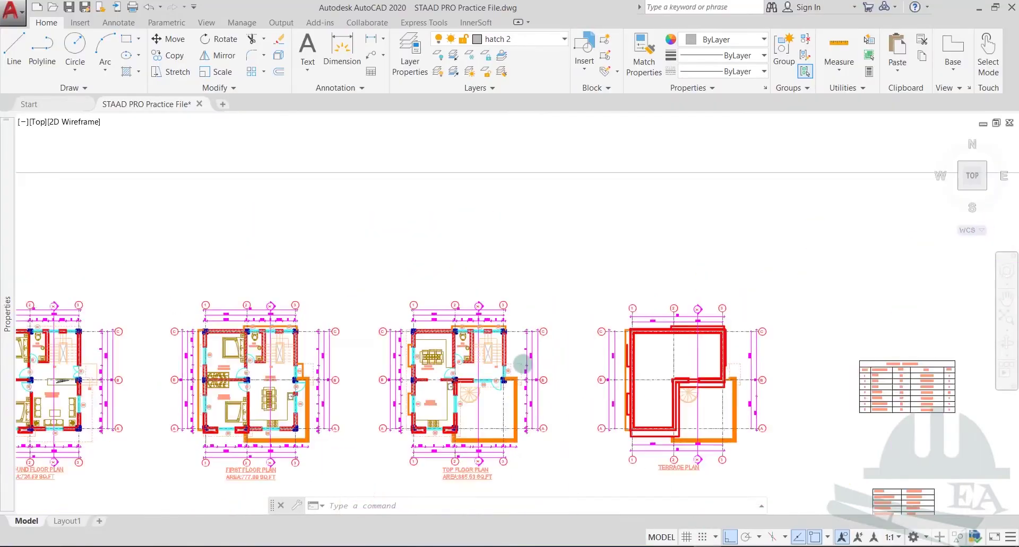
scroll(553, 346, up, 8)
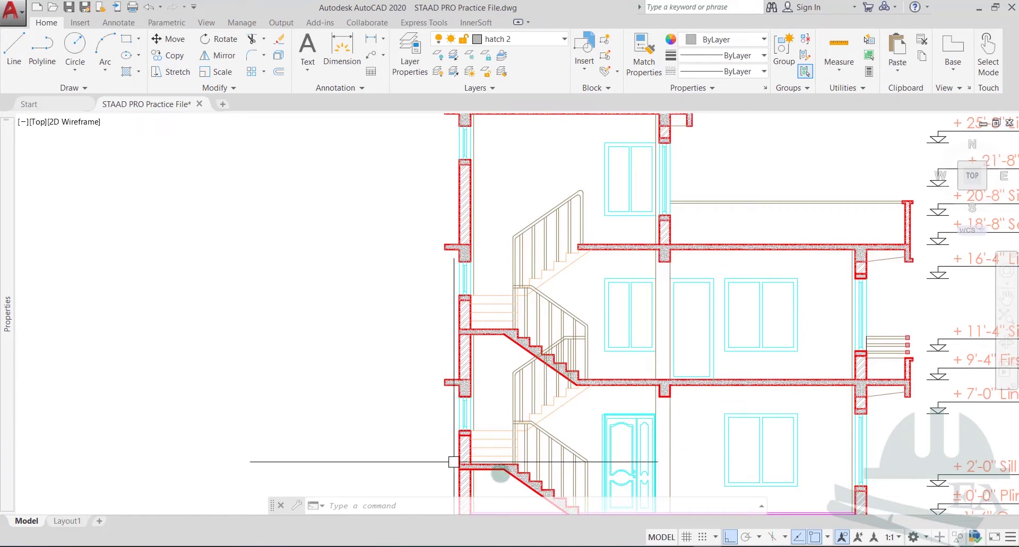
click(426, 545)
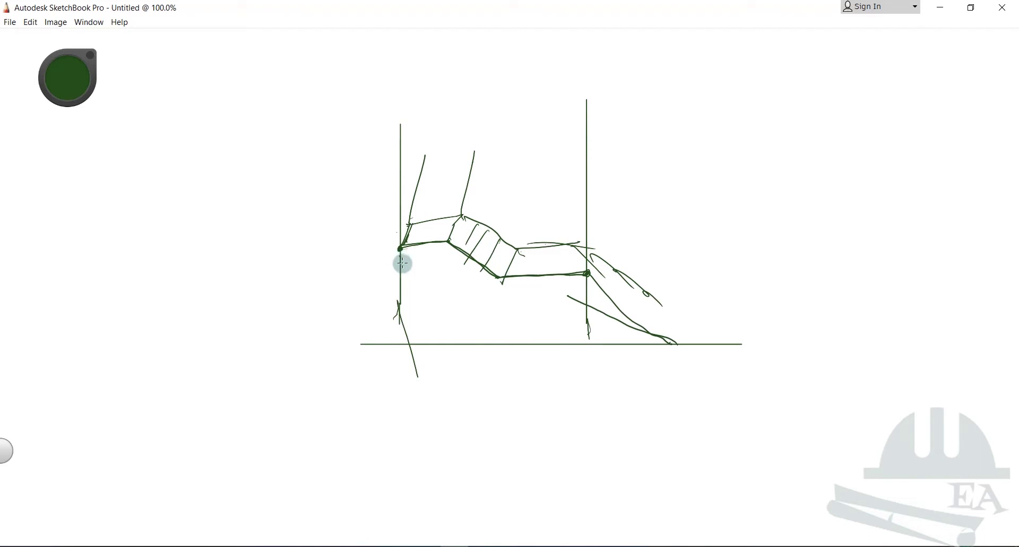
drag(434, 252, 414, 283)
mouse_move(444, 266)
mouse_down()
mouse_move(431, 291)
mouse_move(455, 291)
mouse_up()
drag(492, 274, 486, 286)
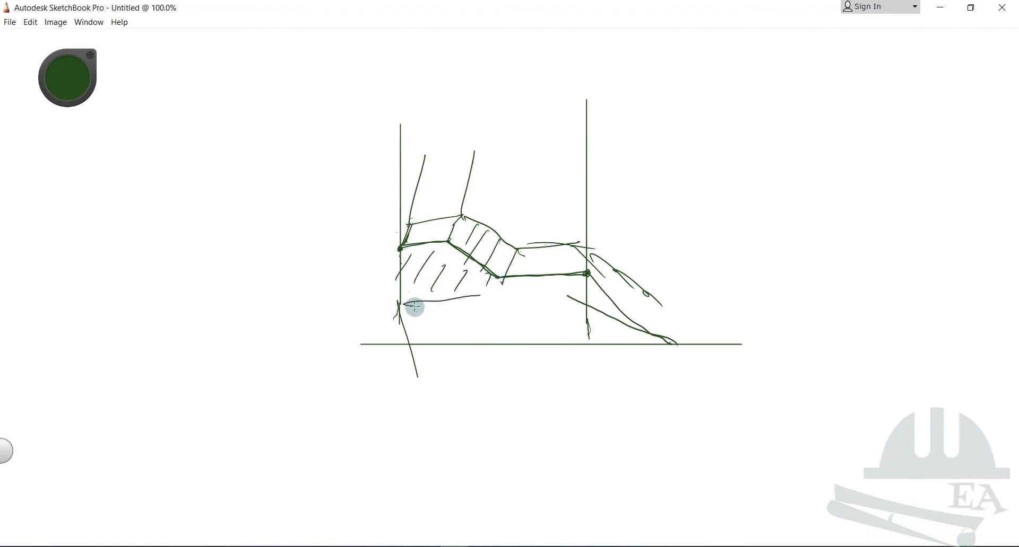
Sketch a hatched beam between the two columns below the stair, with a line linking the sloping flight to it.
mouse_move(415, 312)
mouse_down()
mouse_move(575, 297)
mouse_move(579, 285)
mouse_move(557, 295)
mouse_up()
drag(546, 294, 525, 303)
drag(520, 296, 474, 308)
drag(468, 300, 432, 311)
drag(427, 304, 416, 310)
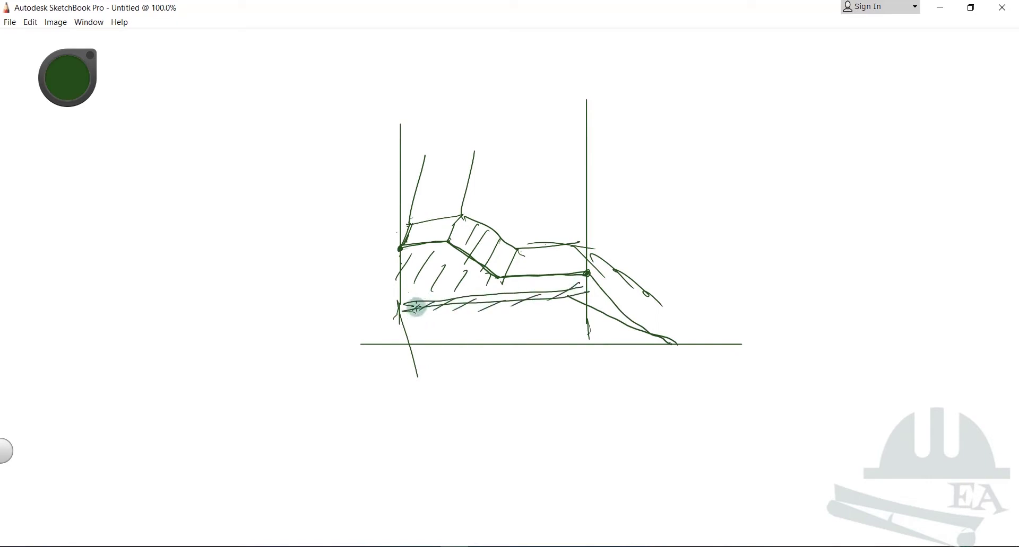
drag(476, 259, 468, 308)
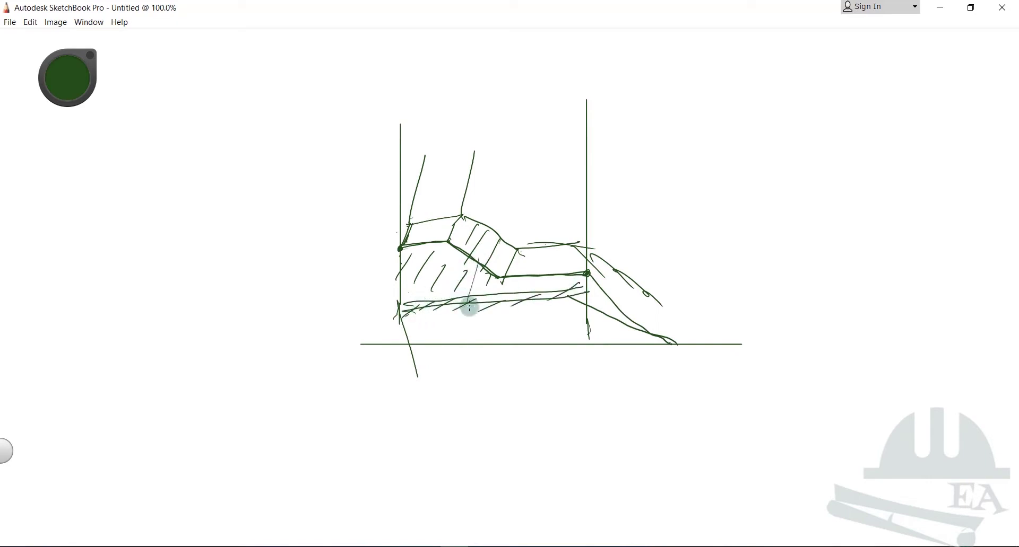
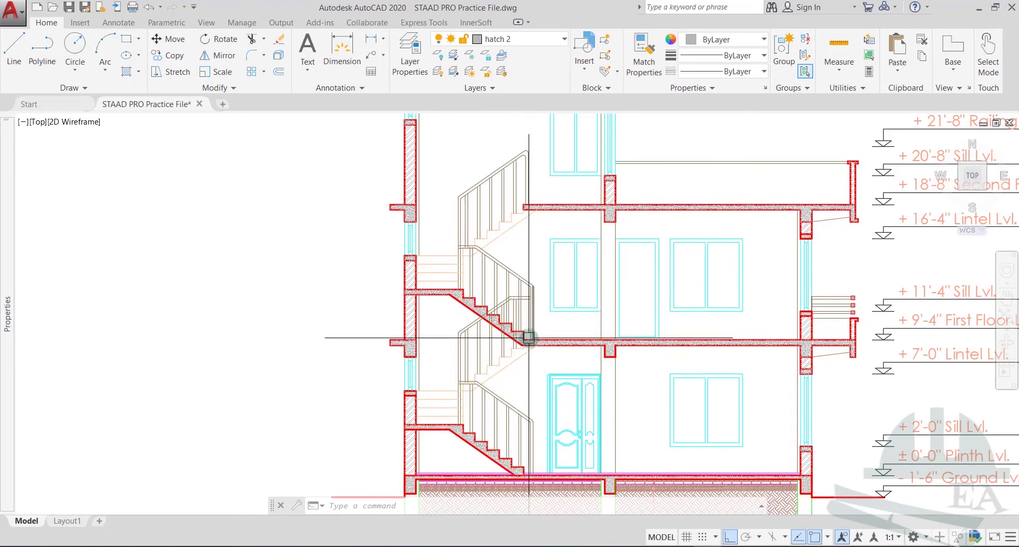
Switch back to AutoCAD and examine where the stair meets the floor in the section and in the top floor plan.
scroll(557, 358, up, 2)
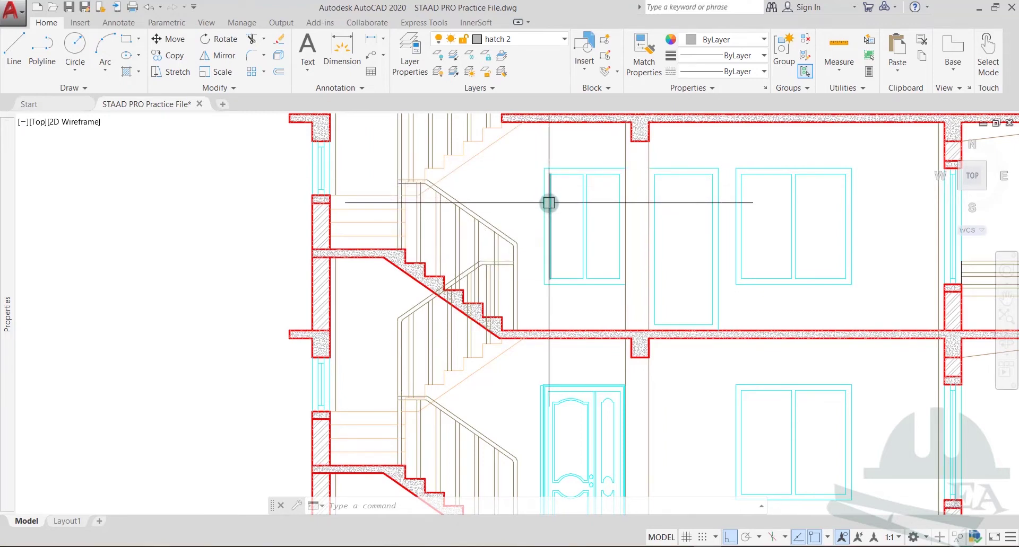
scroll(549, 203, down, 6)
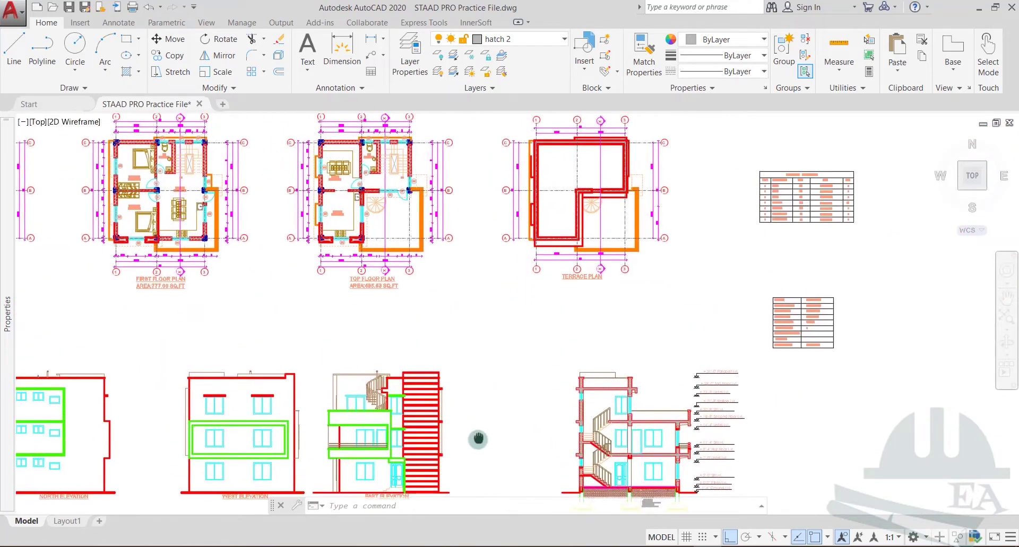
scroll(395, 191, up, 6)
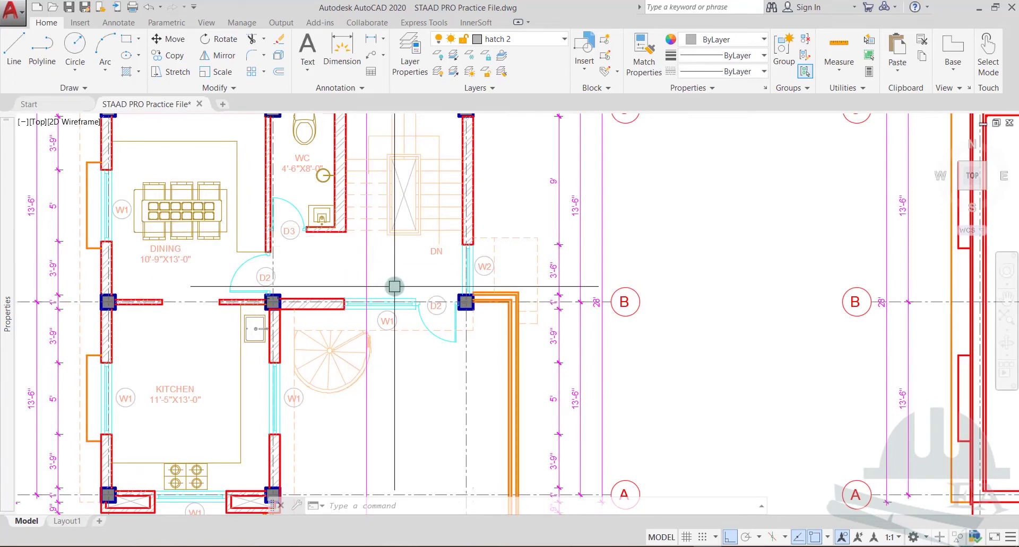
middle_drag(389, 205, 392, 250)
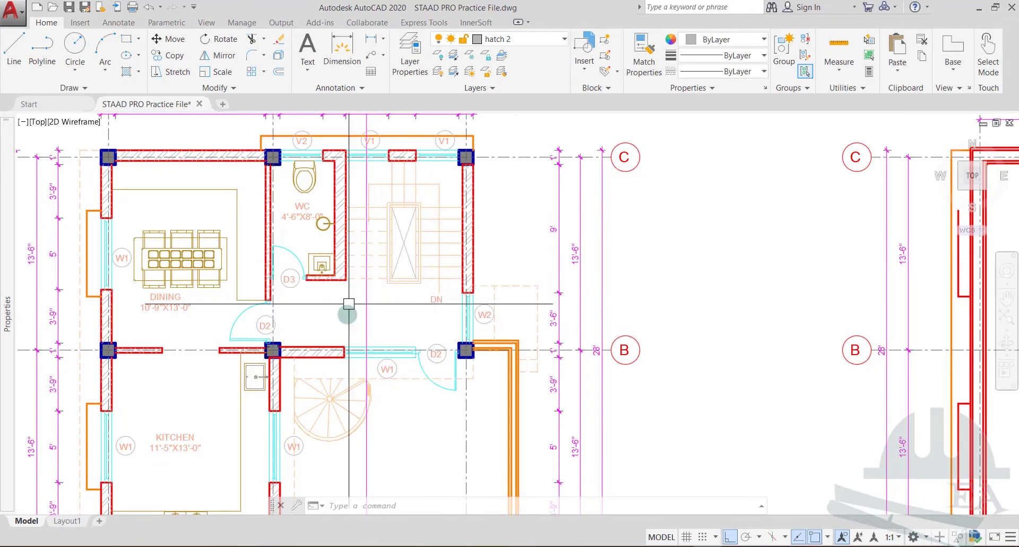
drag(432, 321, 435, 195)
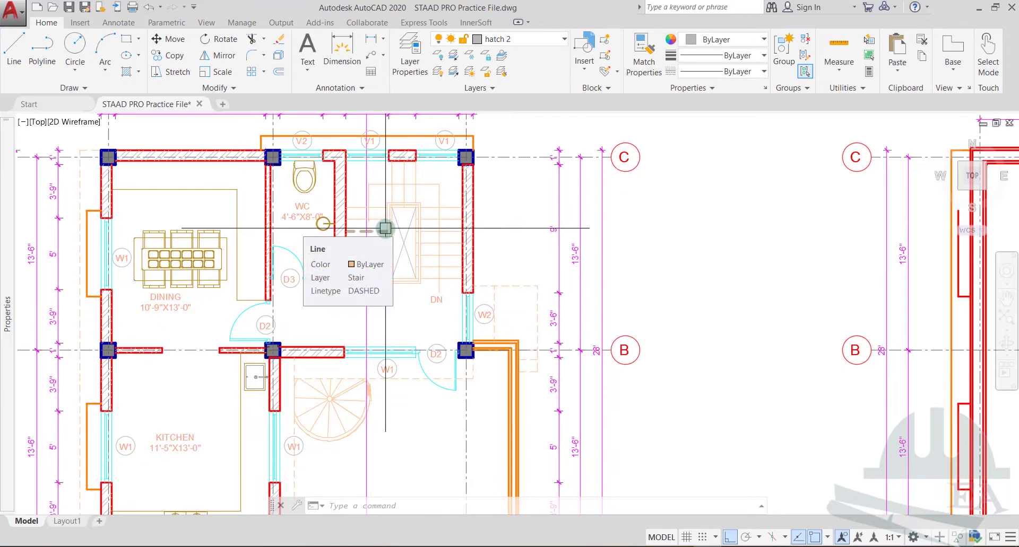
scroll(628, 366, down, 8)
middle_drag(659, 404, 489, 268)
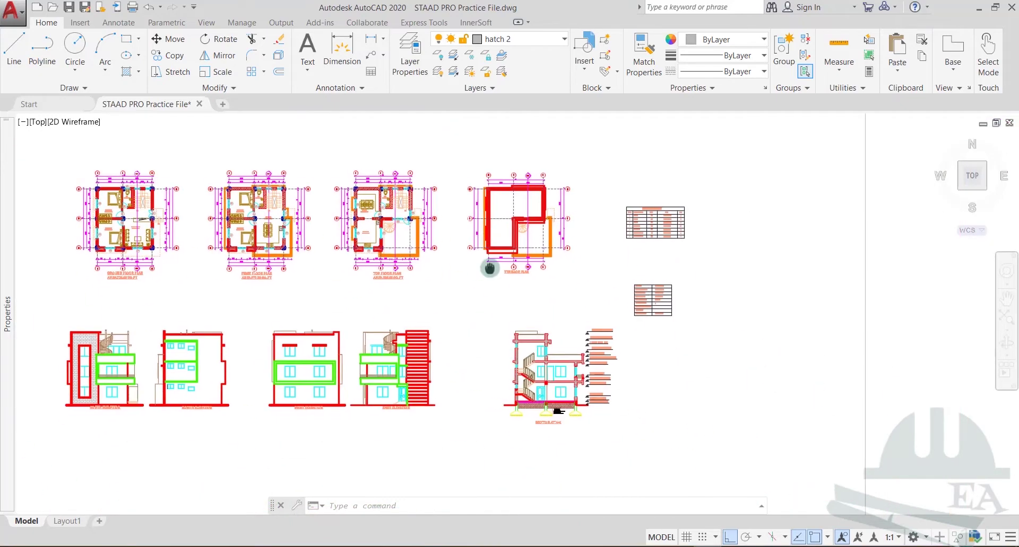
Add a horizontal linear dimension in the section from the first floor beam's face to the foot of the stair flight's underside.
scroll(541, 392, up, 6)
middle_drag(484, 323, 564, 377)
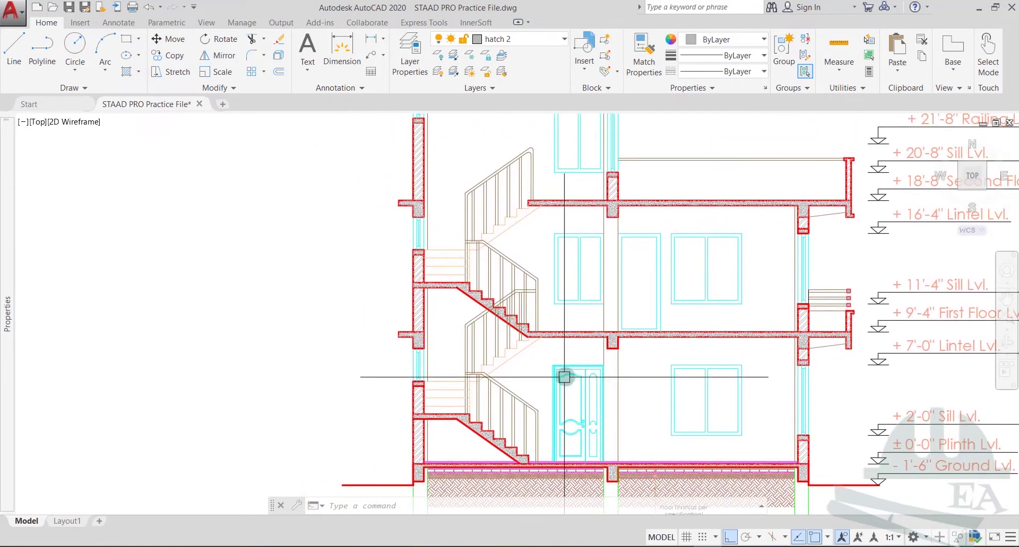
click(374, 46)
scroll(523, 339, up, 3)
middle_drag(524, 339, 514, 293)
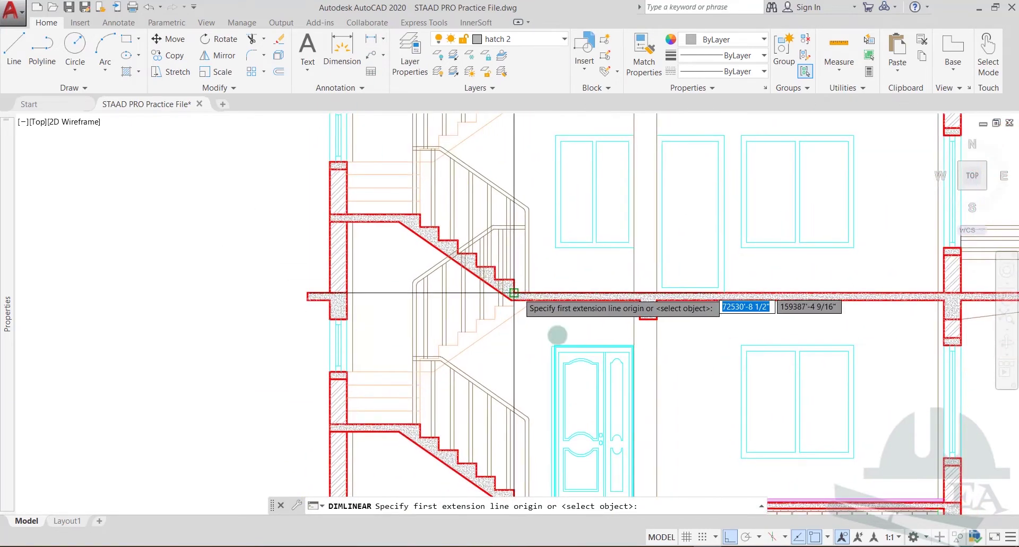
click(641, 301)
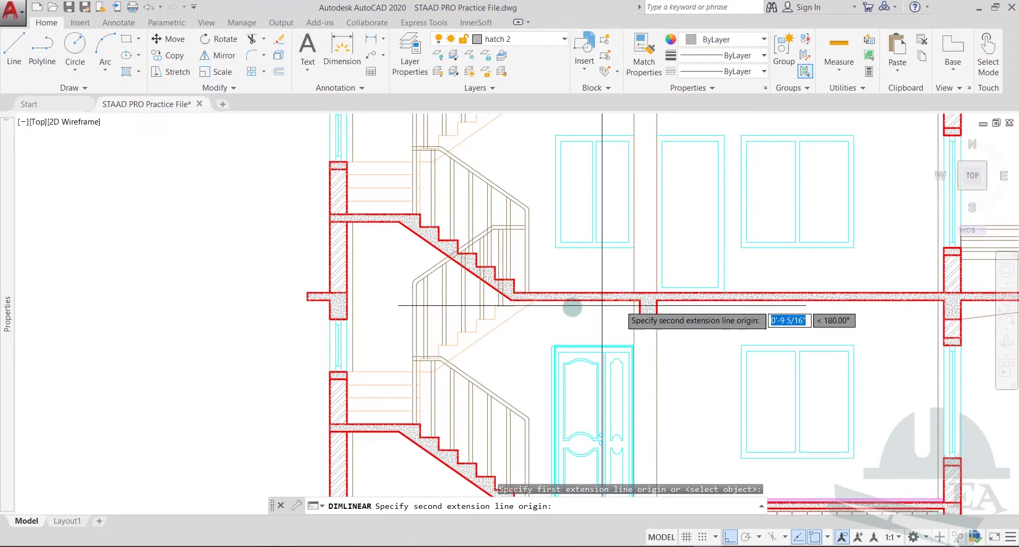
click(513, 306)
click(533, 297)
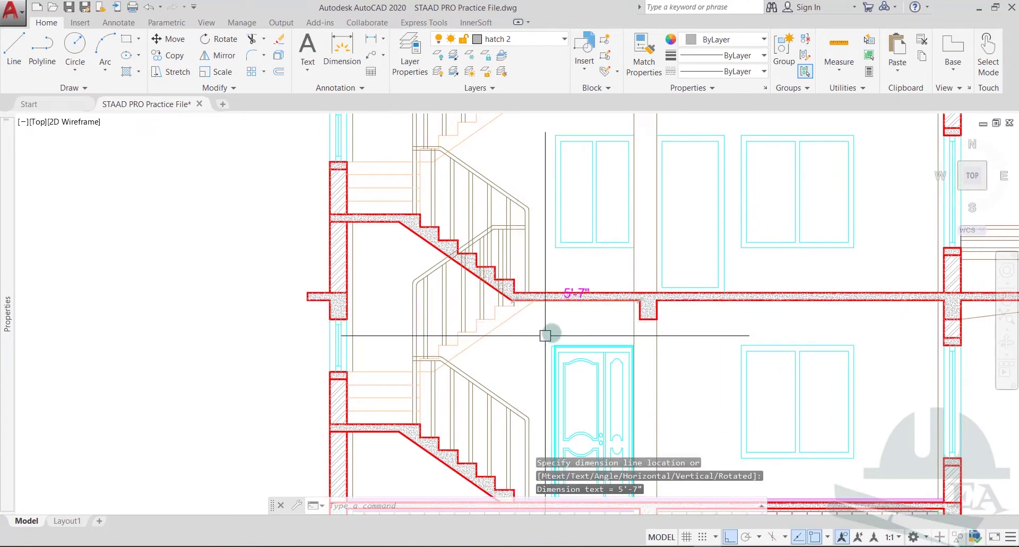
click(366, 48)
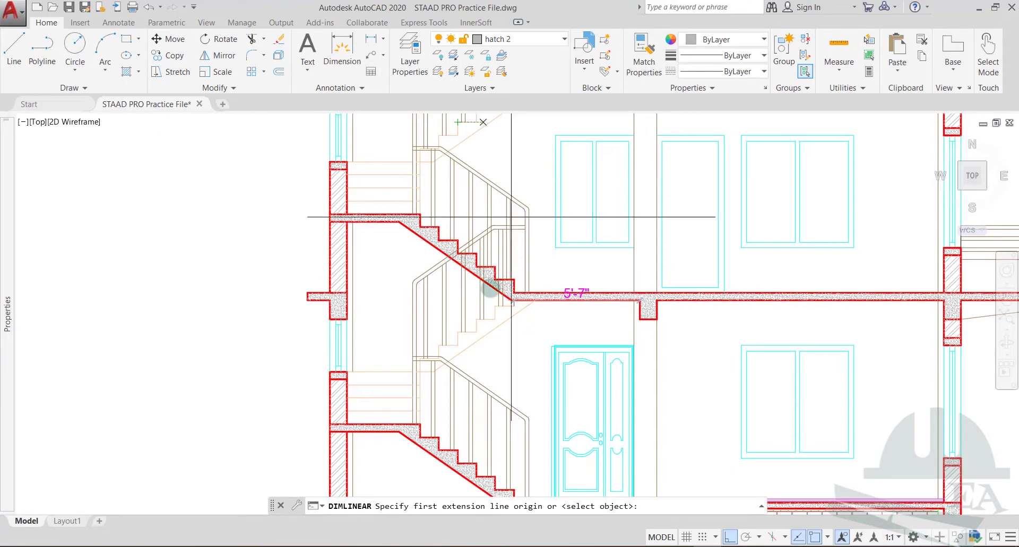
click(513, 302)
click(398, 221)
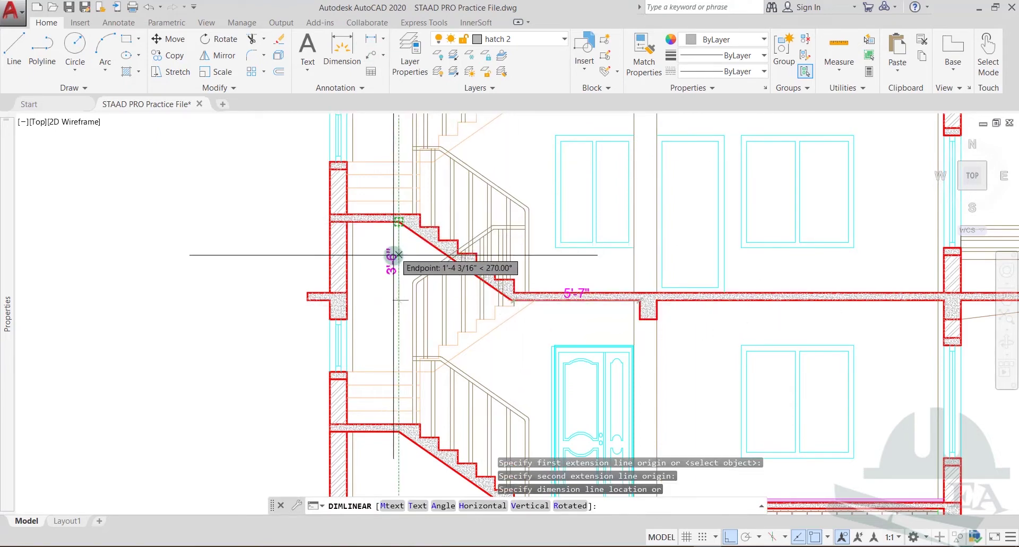
click(397, 264)
key(Delete)
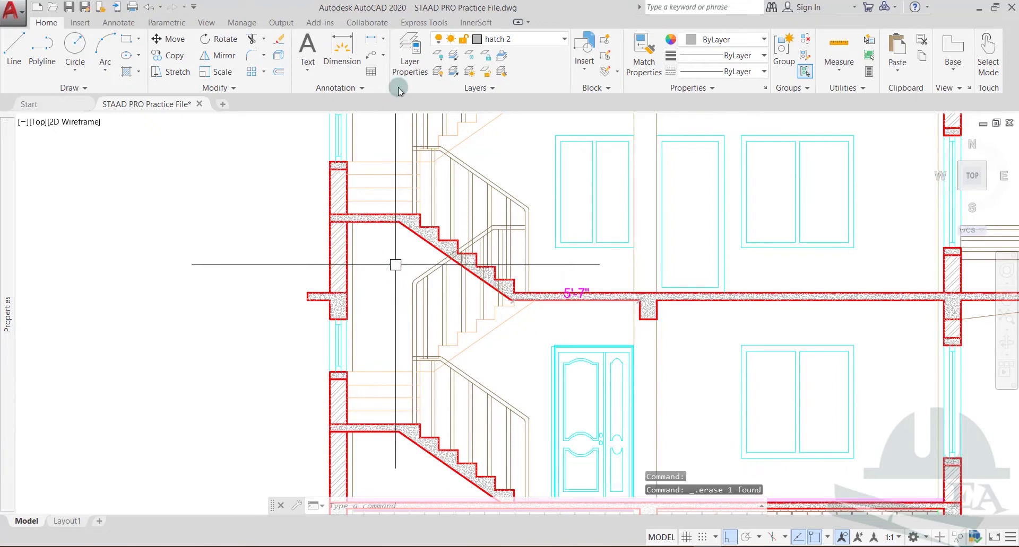
Add an aligned dimension along the sloping underside of the stair flight between the first floor slab and the landing in the section.
click(382, 38)
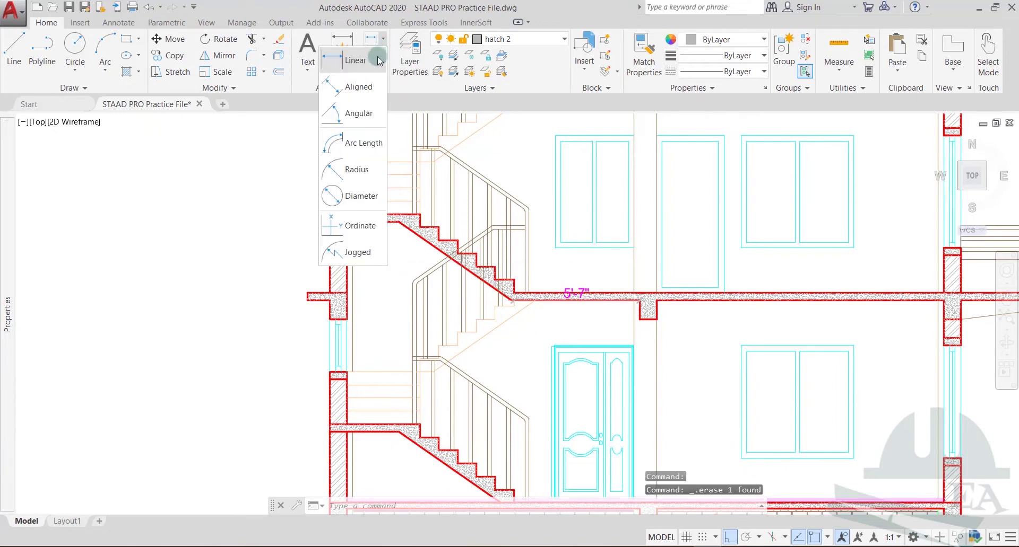
click(366, 87)
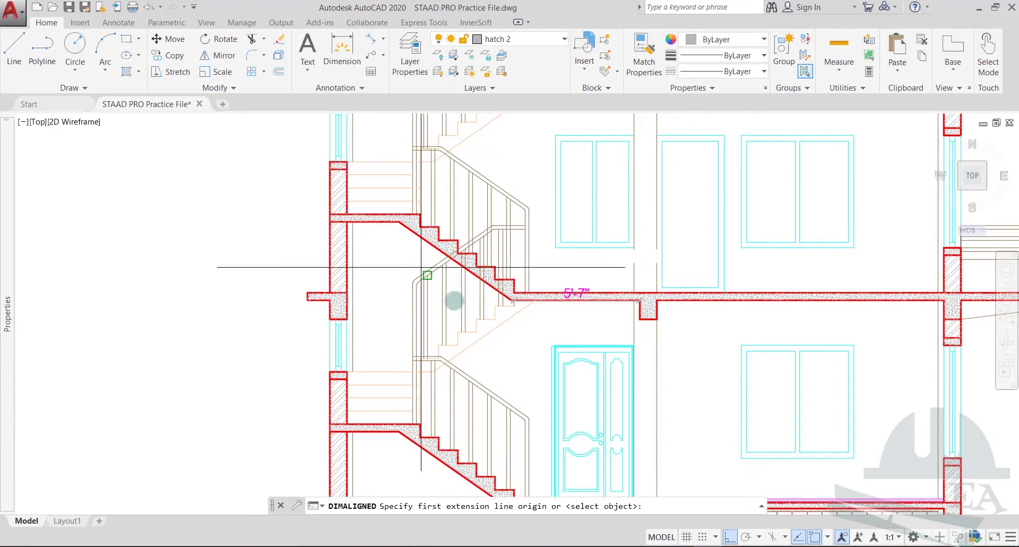
click(511, 301)
click(399, 222)
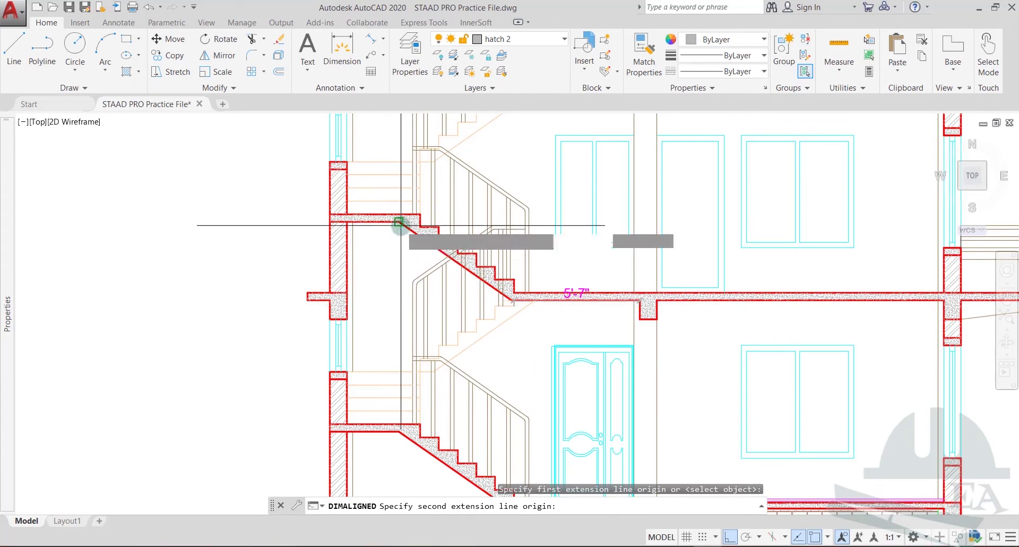
click(403, 261)
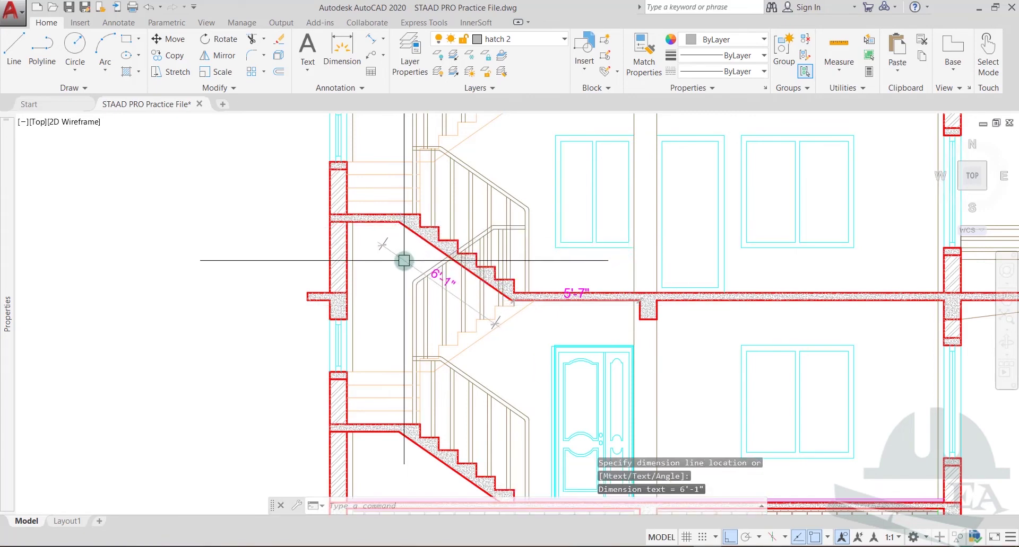
Add an aligned dimension below the landing from the outer wall's outside face to the start of the flight's sloping underside.
click(374, 41)
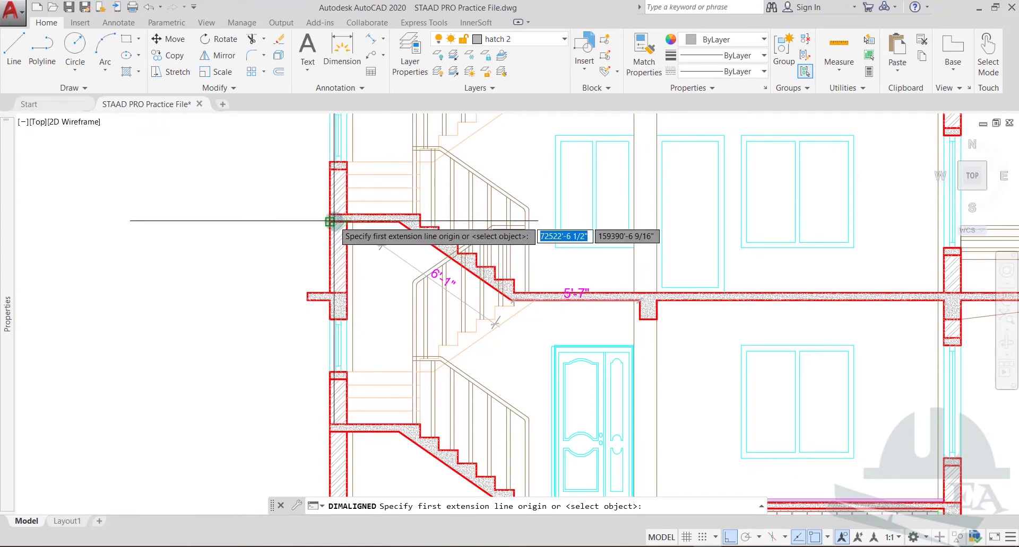
click(330, 222)
click(399, 223)
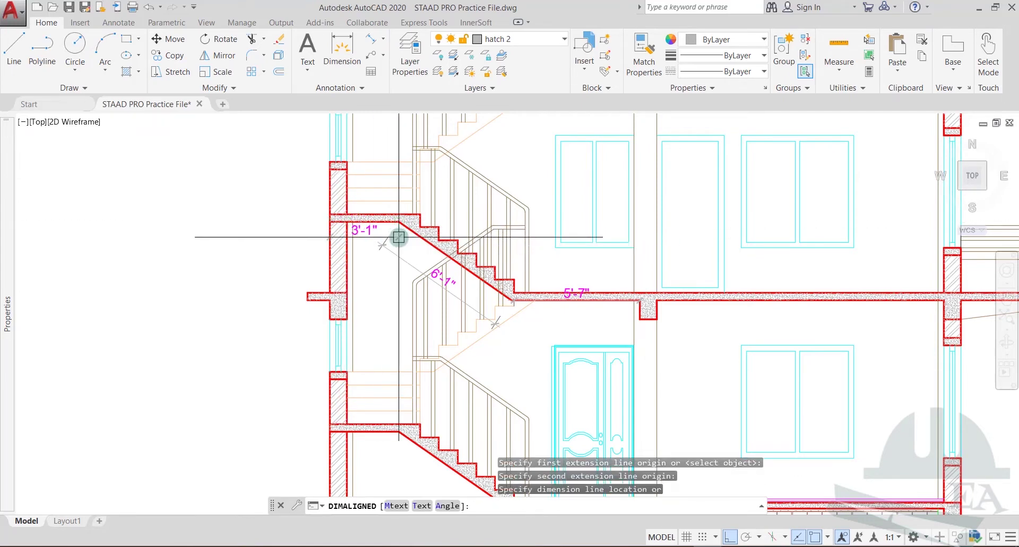
click(402, 241)
middle_drag(398, 237, 399, 266)
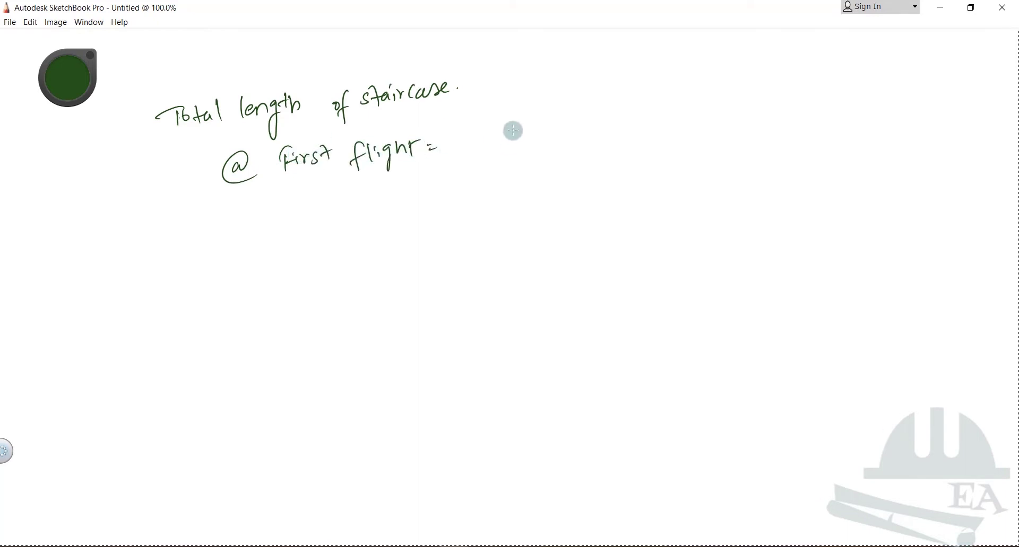
Check the section dimensions in AutoCAD and write the first flight's length in SketchBook as 5'7" + 6'1" + 3'1".
key(alt+Tab)
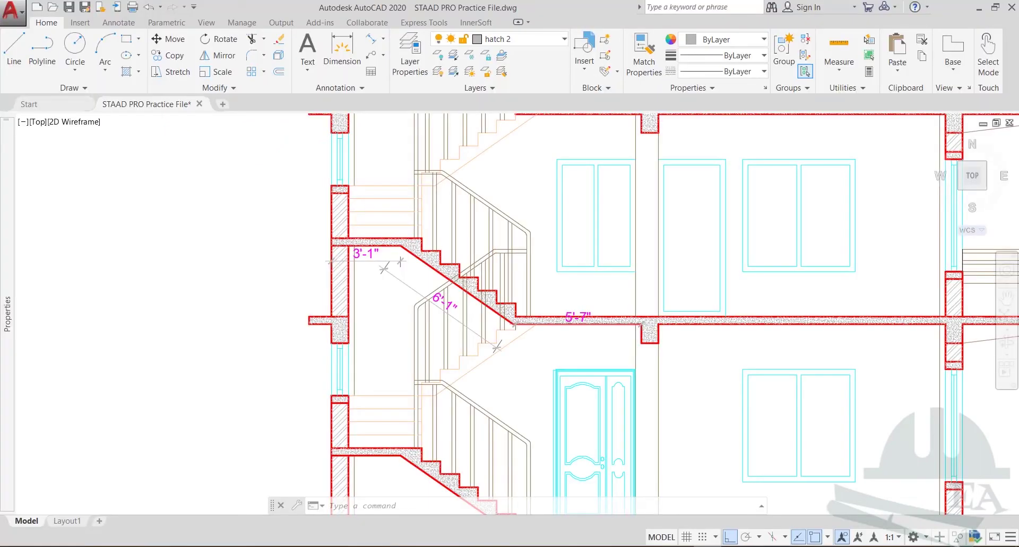
key(alt+Tab)
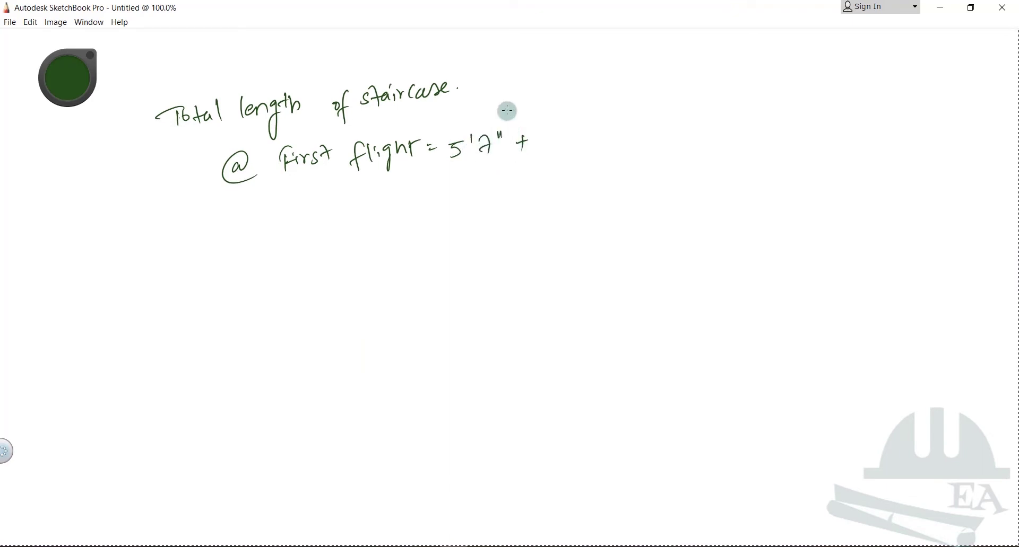
key(alt+Tab)
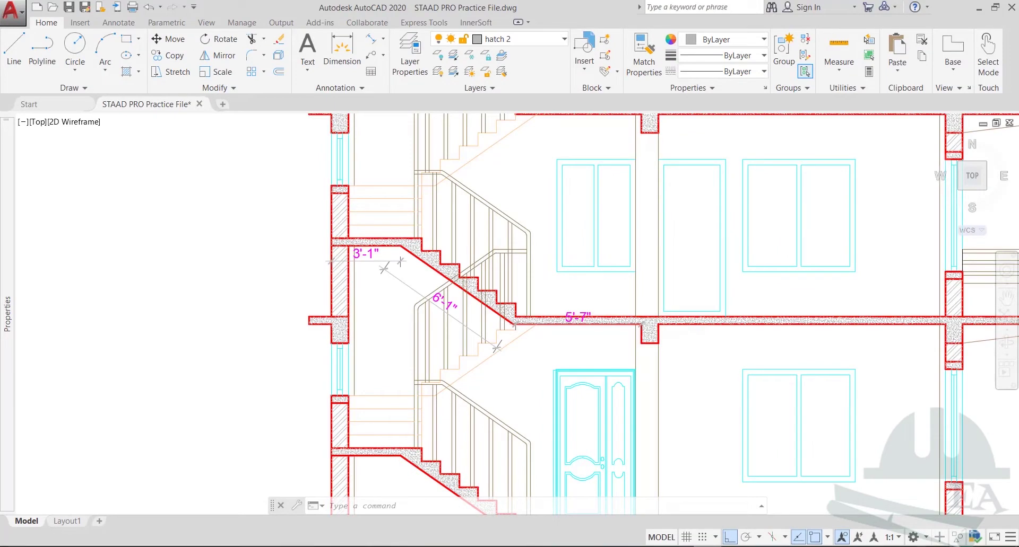
key(alt+Tab)
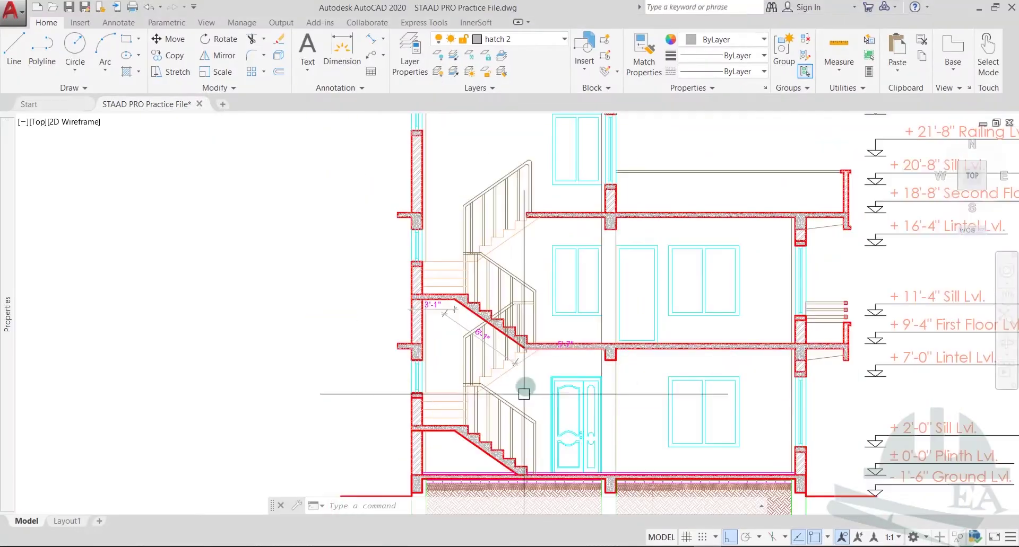
Add a horizontal linear dimension across the stairwell between its inner wall faces in the top floor plan.
scroll(527, 386, down, 5)
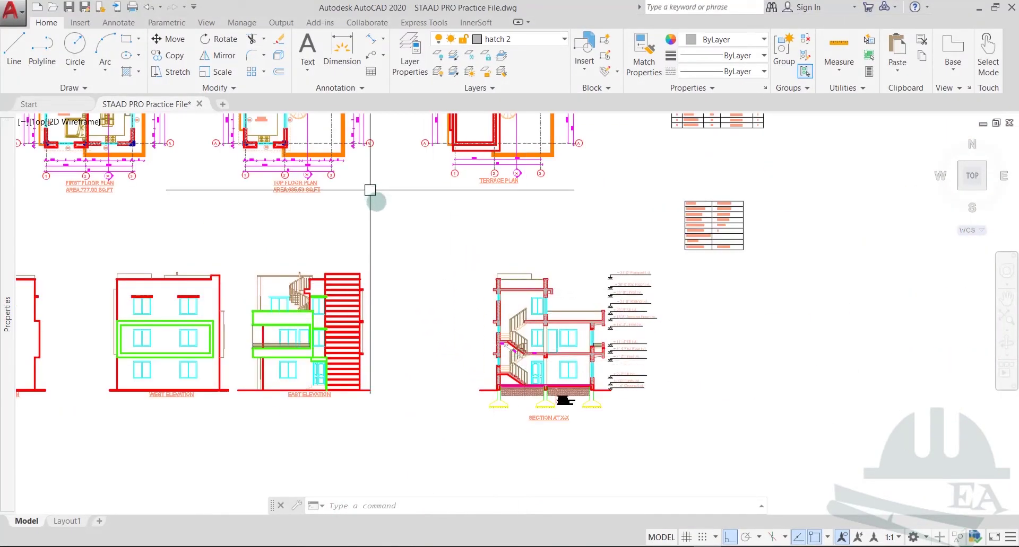
middle_drag(370, 190, 454, 382)
scroll(391, 189, up, 8)
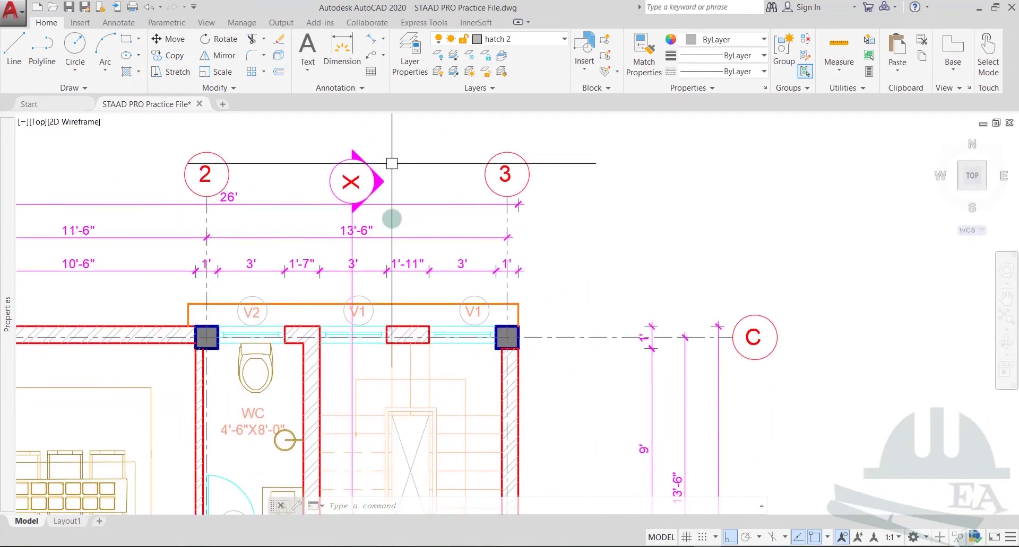
middle_drag(391, 163, 372, 66)
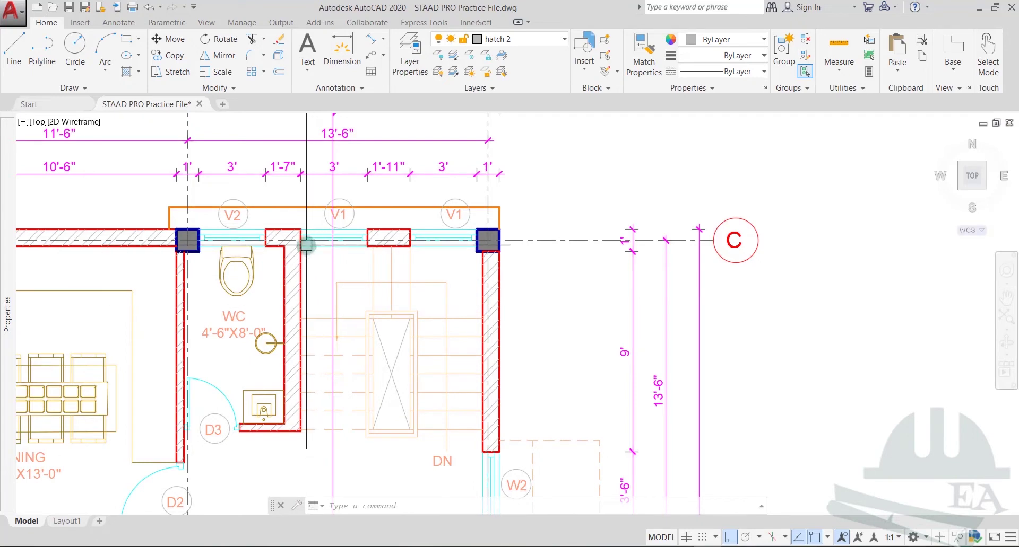
scroll(380, 255, up, 2)
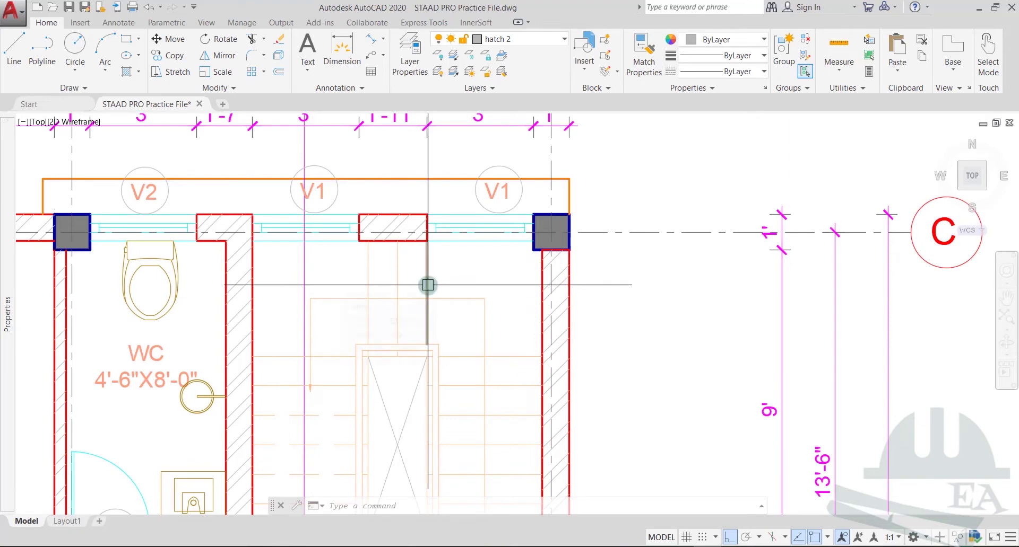
mouse_move(371, 246)
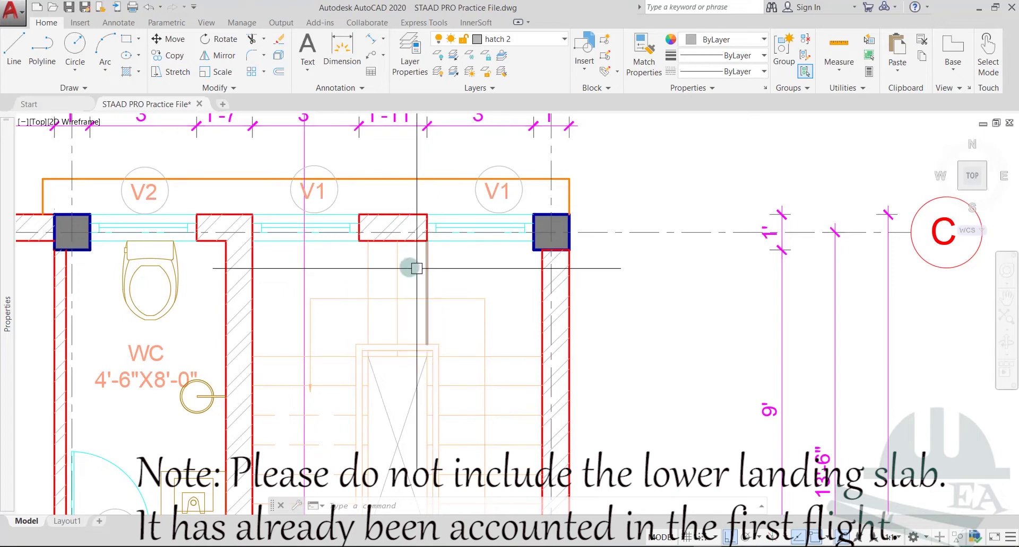
click(383, 41)
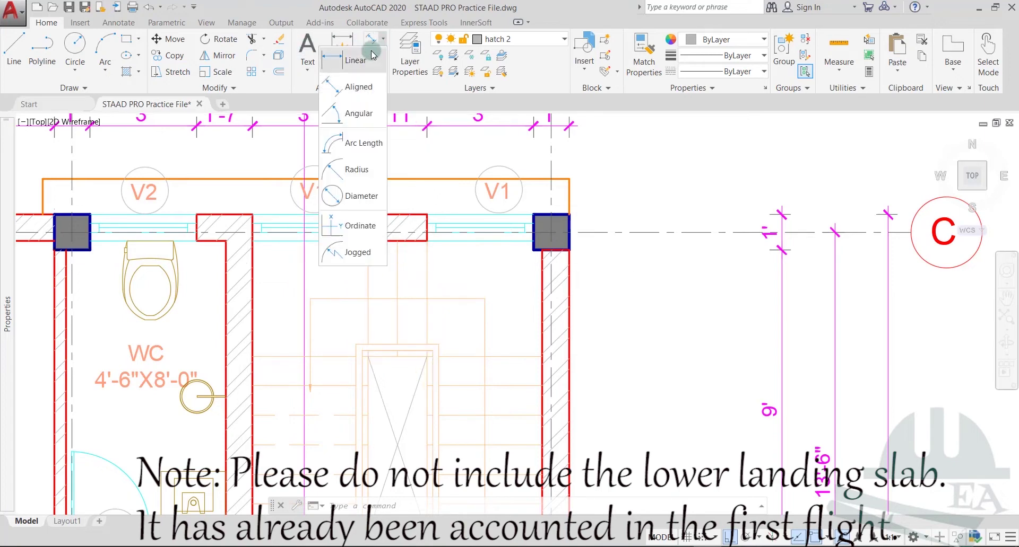
click(354, 110)
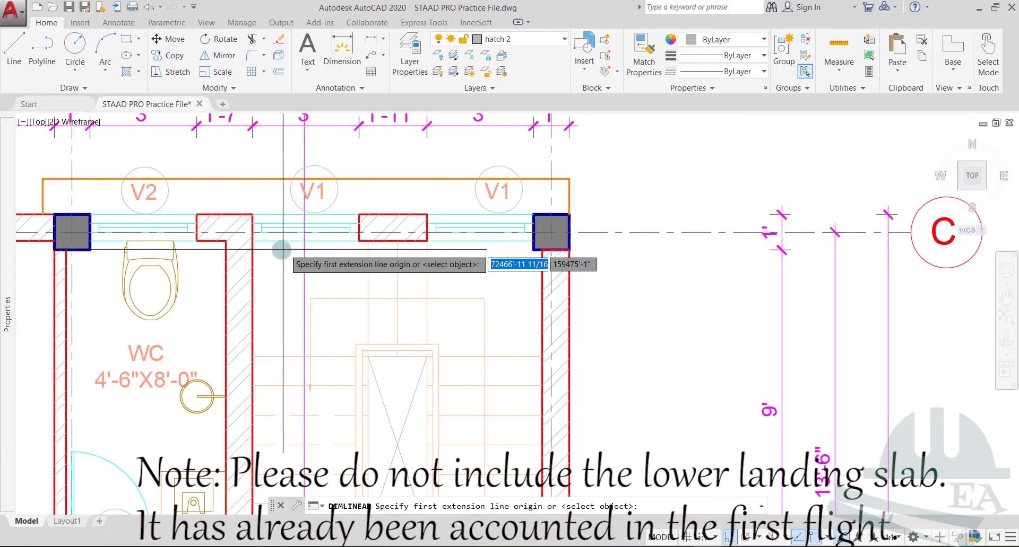
click(253, 240)
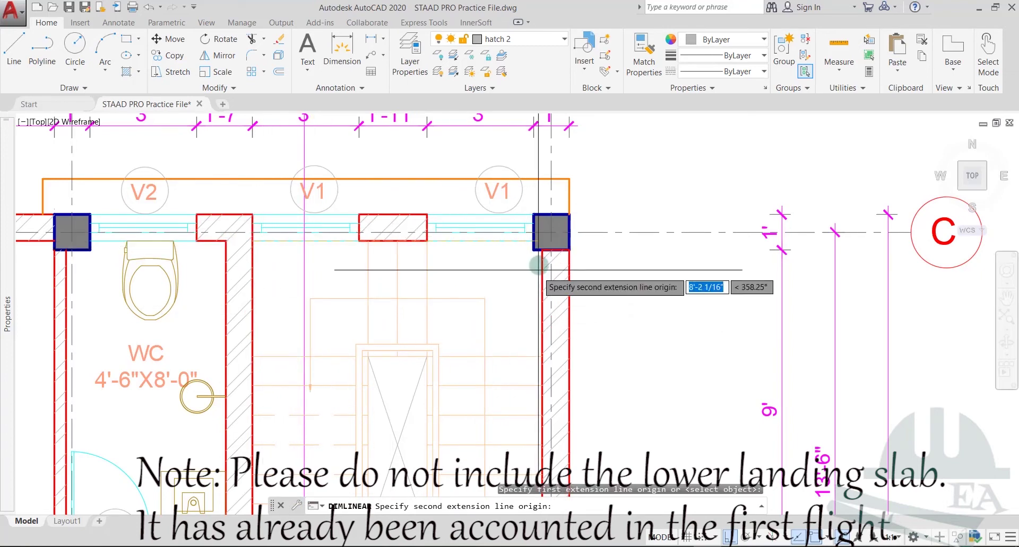
click(541, 250)
click(492, 269)
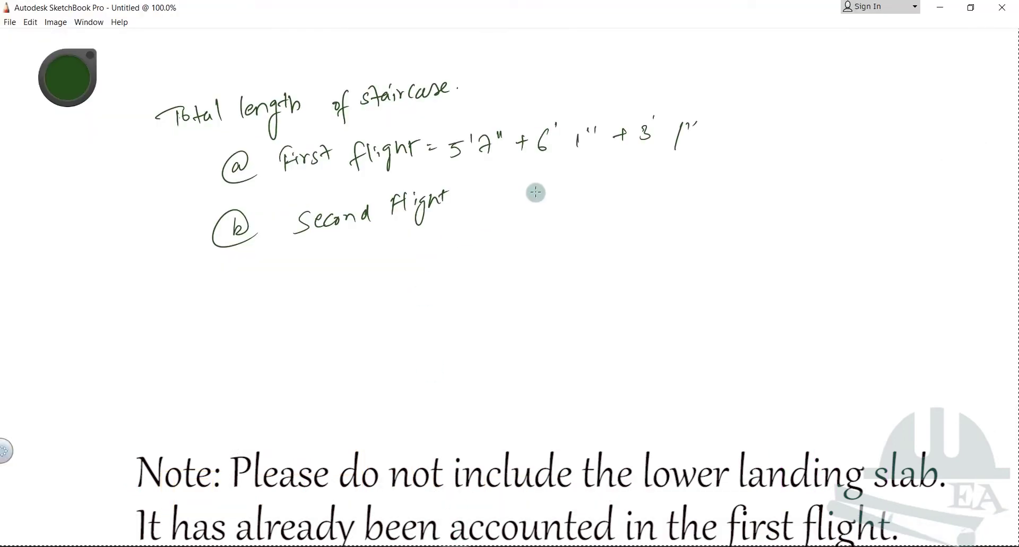
Write the second flight's length as 8' 2" in the SketchBook notes and start a circled item c below it.
drag(463, 203, 472, 198)
mouse_move(464, 209)
mouse_down()
mouse_move(506, 186)
mouse_move(544, 197)
mouse_move(549, 180)
mouse_up()
drag(556, 170, 555, 178)
mouse_move(257, 284)
mouse_down()
mouse_move(255, 295)
mouse_move(194, 318)
mouse_up()
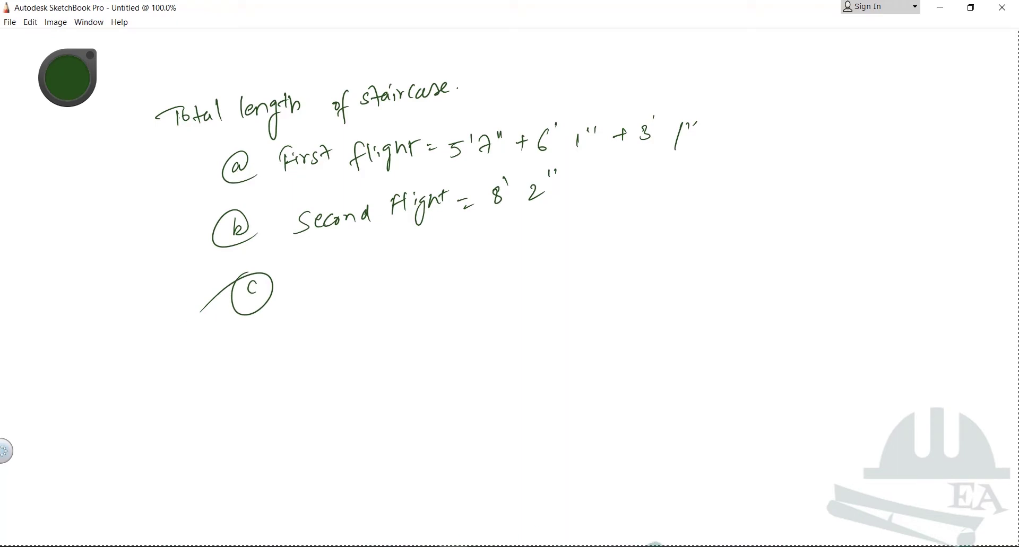
Switch to AutoCAD and add an aligned dimension along the upper flight's sloping underside, up to the second floor slab, in section X-X.
click(707, 546)
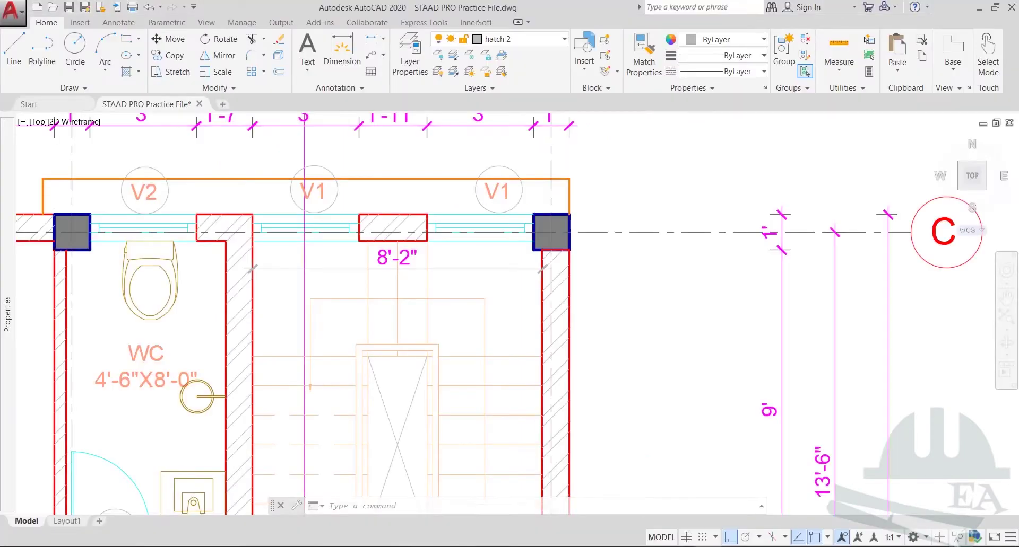
scroll(583, 345, down, 3)
scroll(581, 359, down, 3)
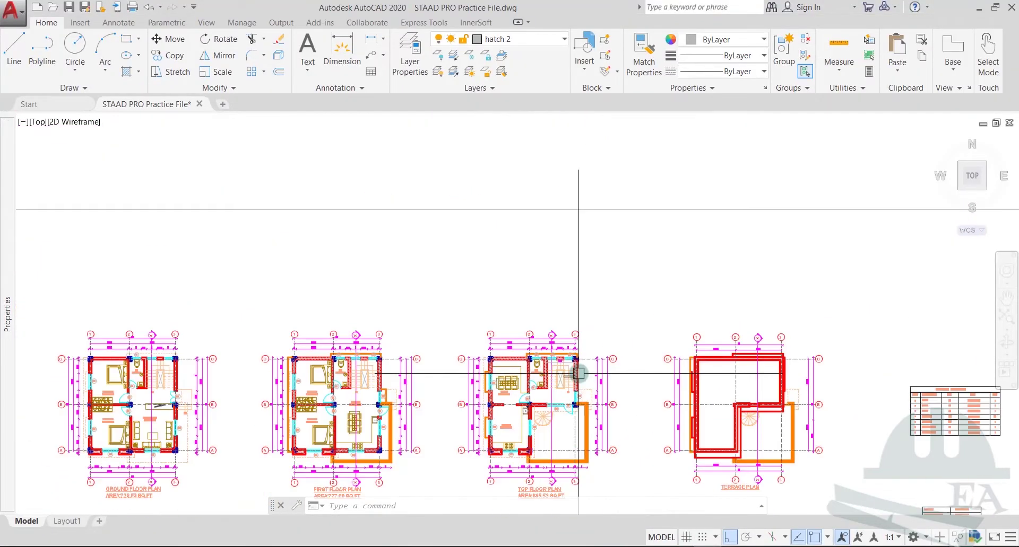
mouse_move(582, 359)
middle_down()
mouse_move(500, 357)
mouse_move(537, 357)
middle_up()
scroll(583, 422, up, 5)
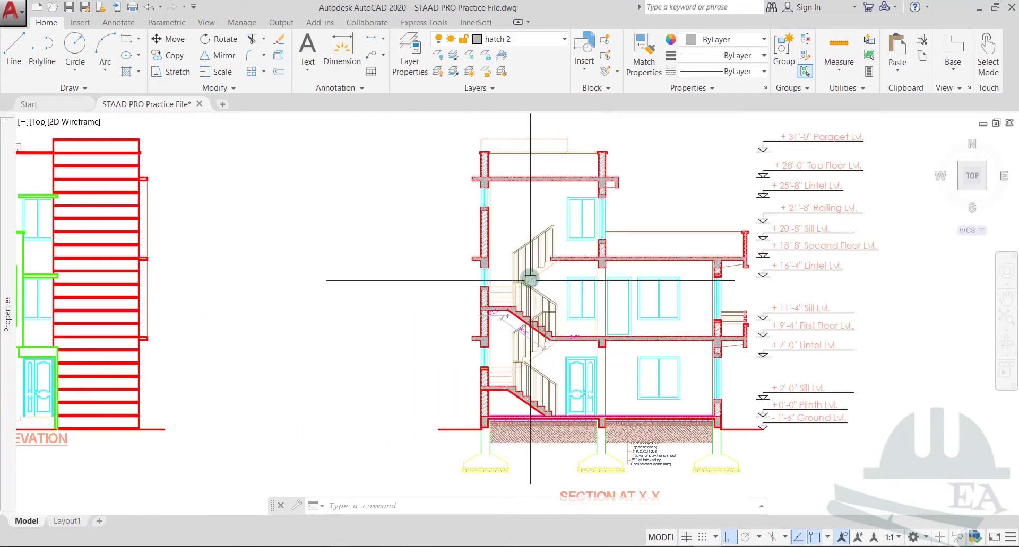
scroll(527, 280, up, 5)
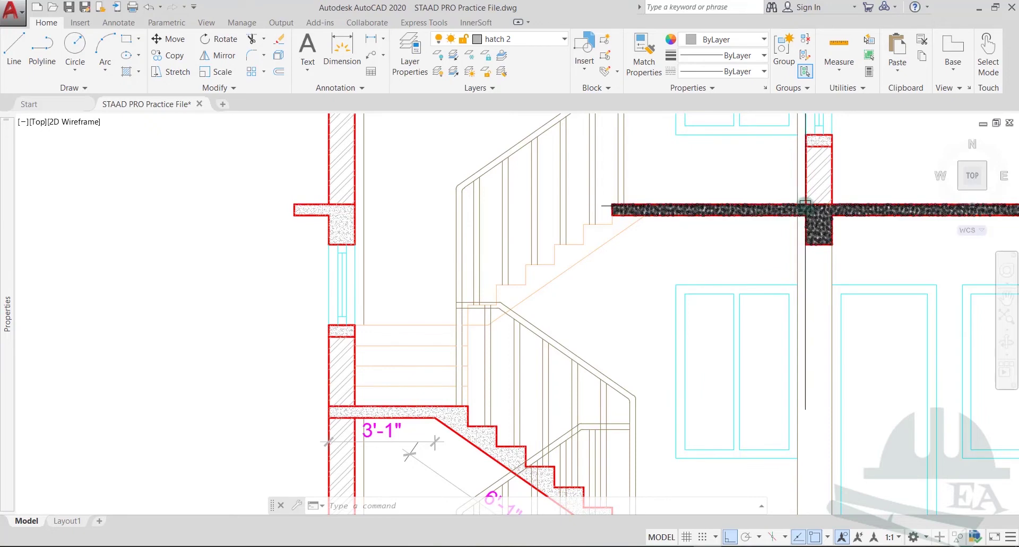
click(386, 43)
click(360, 85)
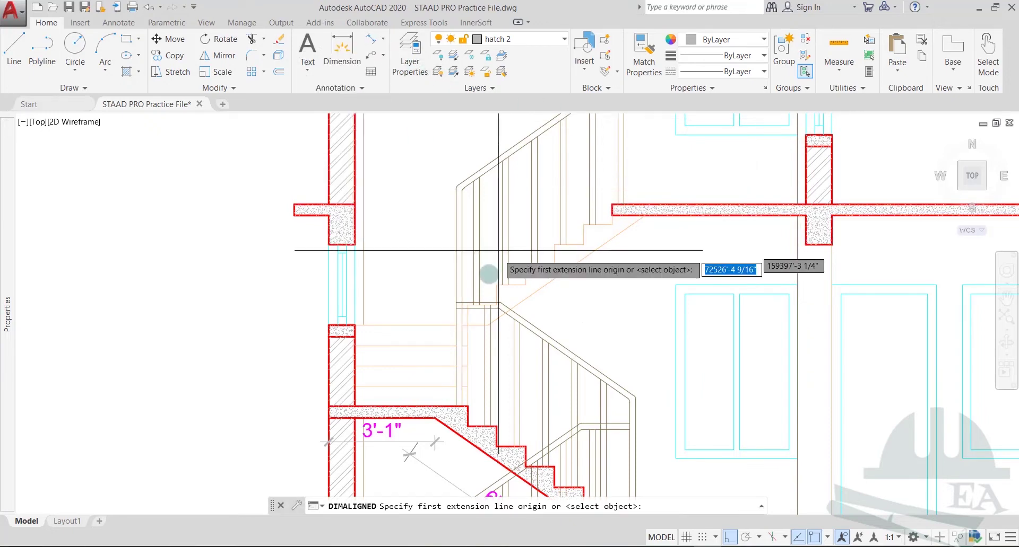
click(488, 325)
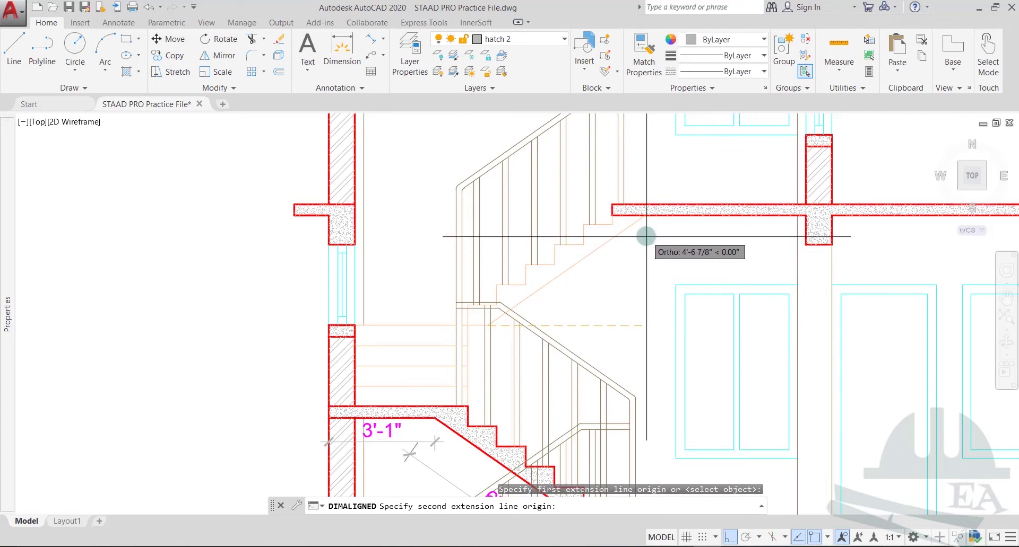
click(644, 216)
click(654, 249)
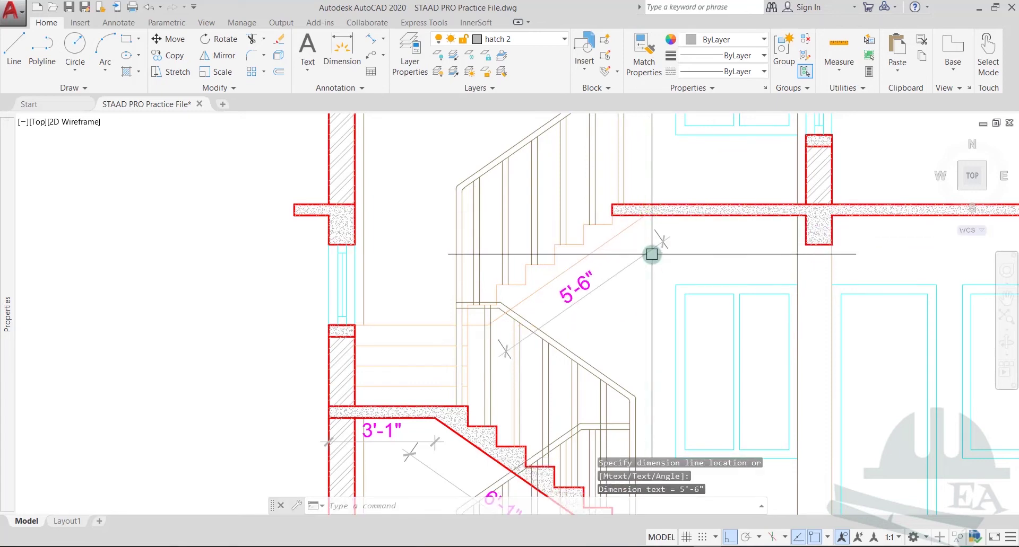
Add an aligned dimension under the second floor slab from the upper flight's top end to the beam face, then return to SketchBook.
click(373, 40)
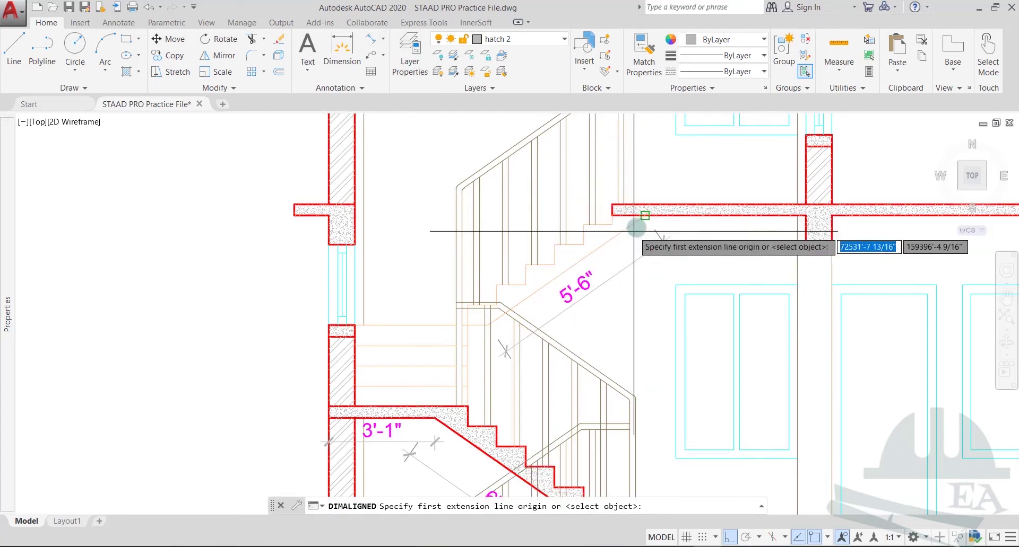
click(616, 216)
click(802, 218)
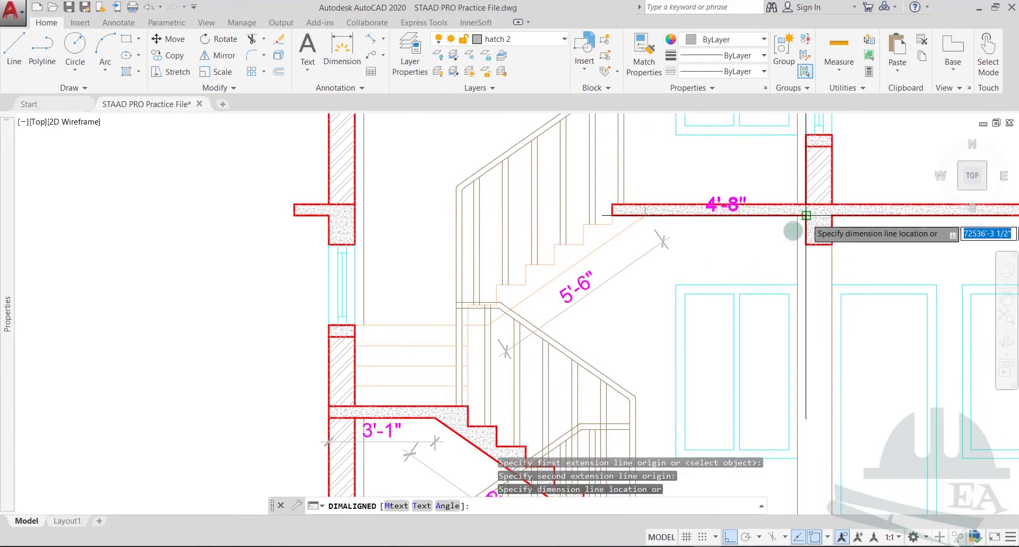
click(799, 247)
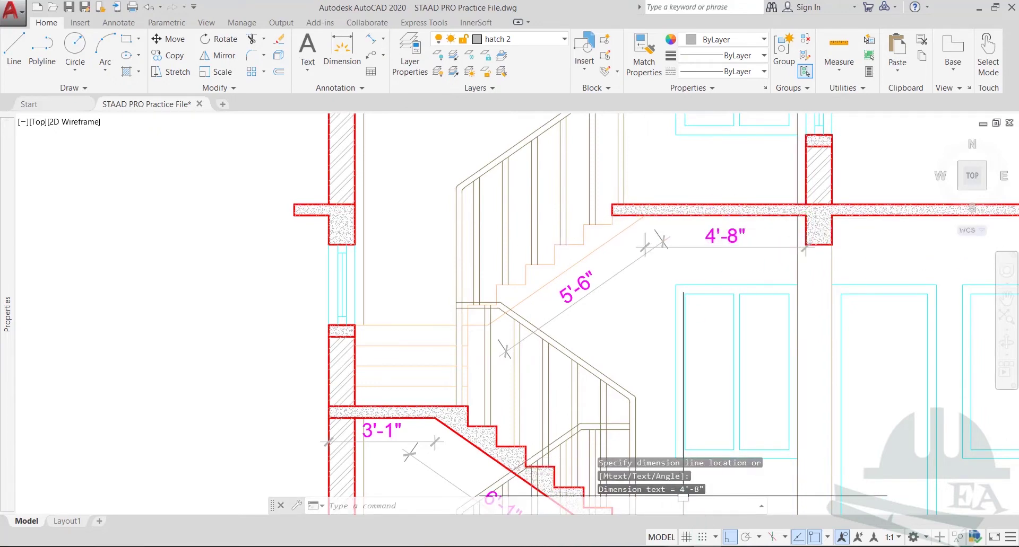
mouse_move(454, 546)
click(454, 507)
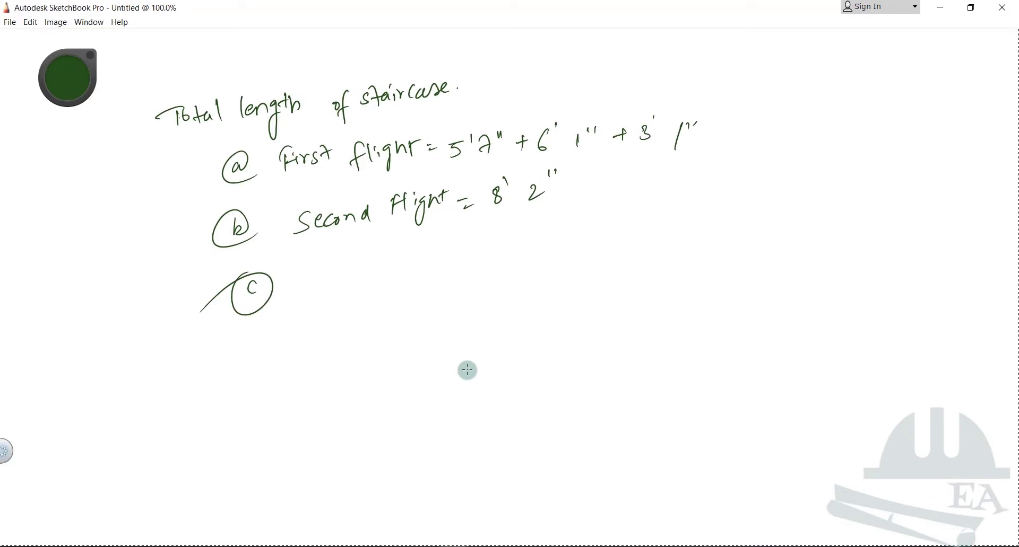
Write the third flight's length as 5' 6" + 4' 8" beside item c in the SketchBook notes.
mouse_move(306, 274)
mouse_down()
mouse_move(334, 277)
mouse_move(371, 259)
mouse_up()
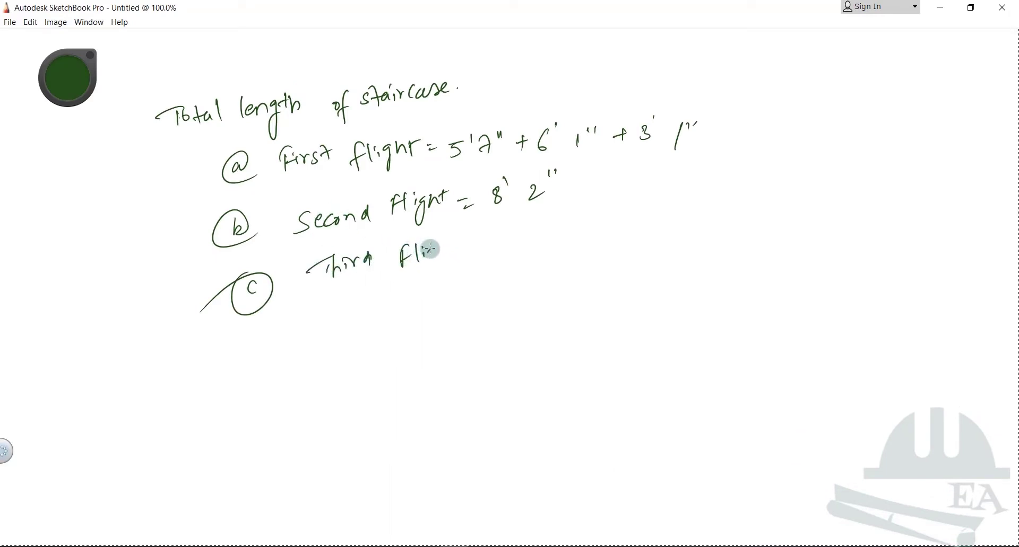
drag(447, 247, 455, 244)
drag(472, 239, 476, 237)
drag(474, 244, 500, 250)
drag(519, 213, 547, 223)
drag(553, 216, 584, 228)
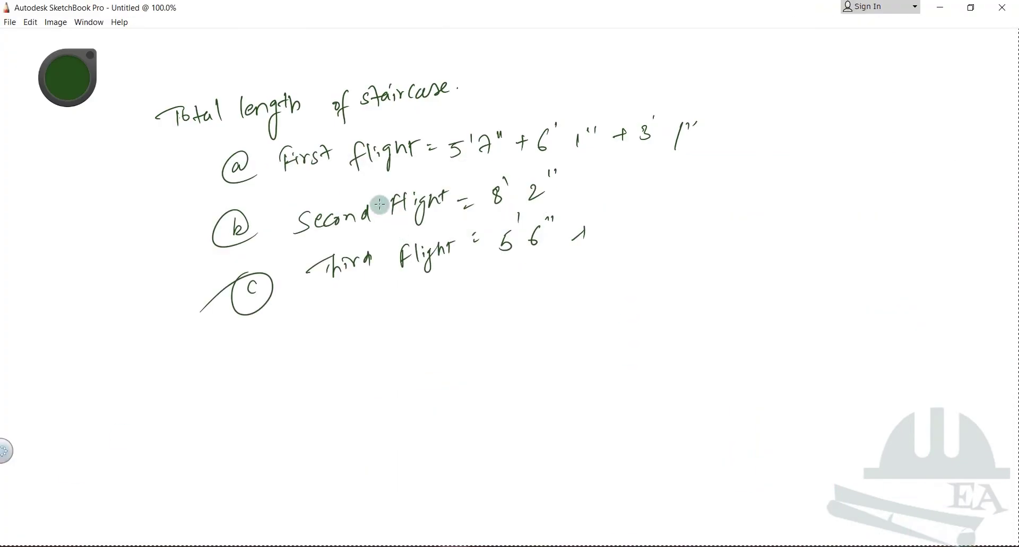
drag(590, 228, 650, 212)
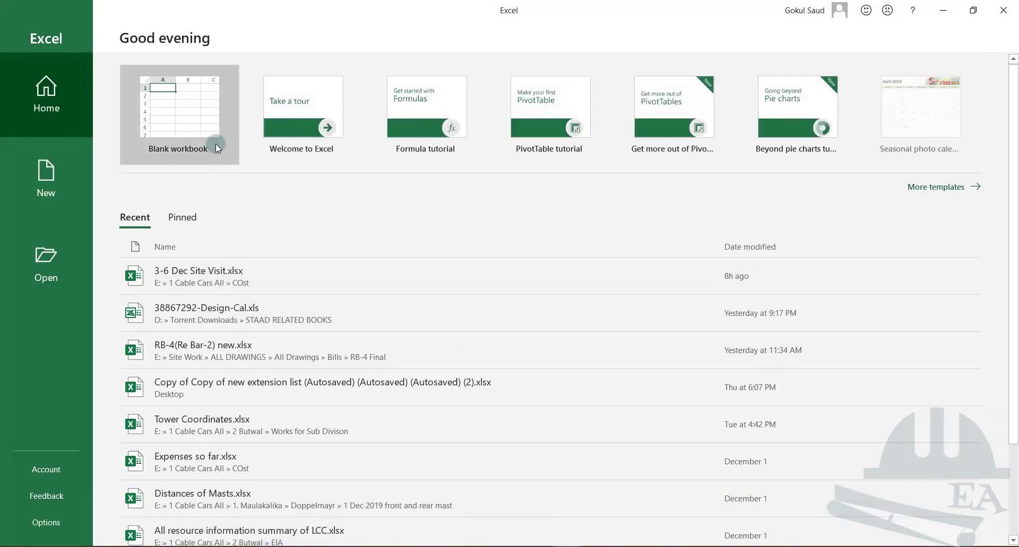
Create a blank workbook in Excel and enter the headings Feet in B3 and Inches in C3.
click(195, 136)
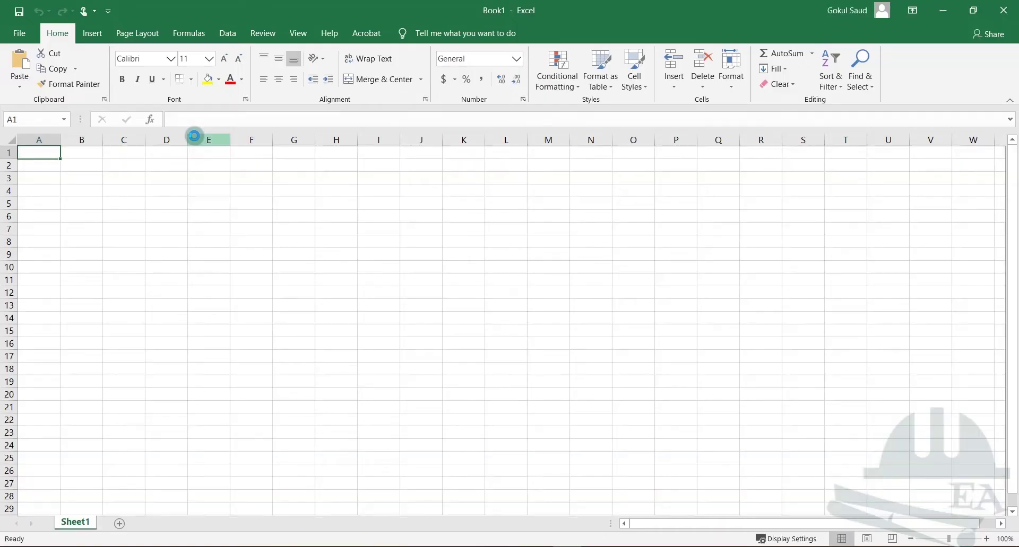
click(83, 180)
text(F)
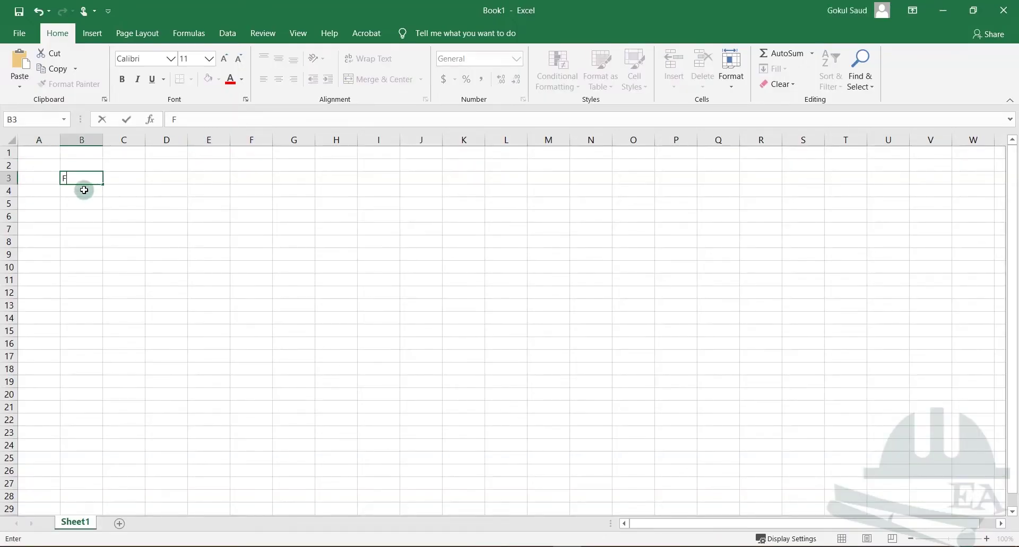
text(eet)
key(Tab)
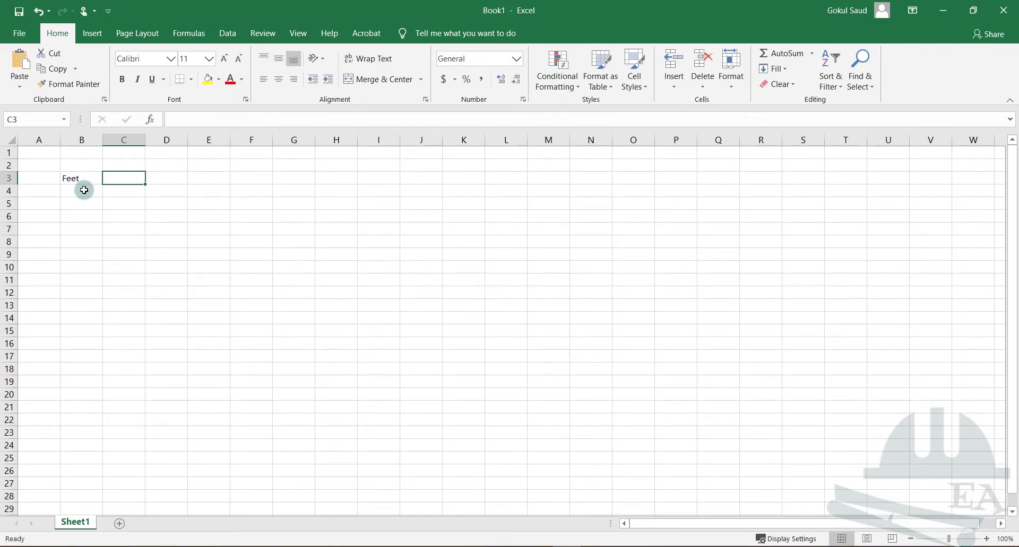
text(Inches)
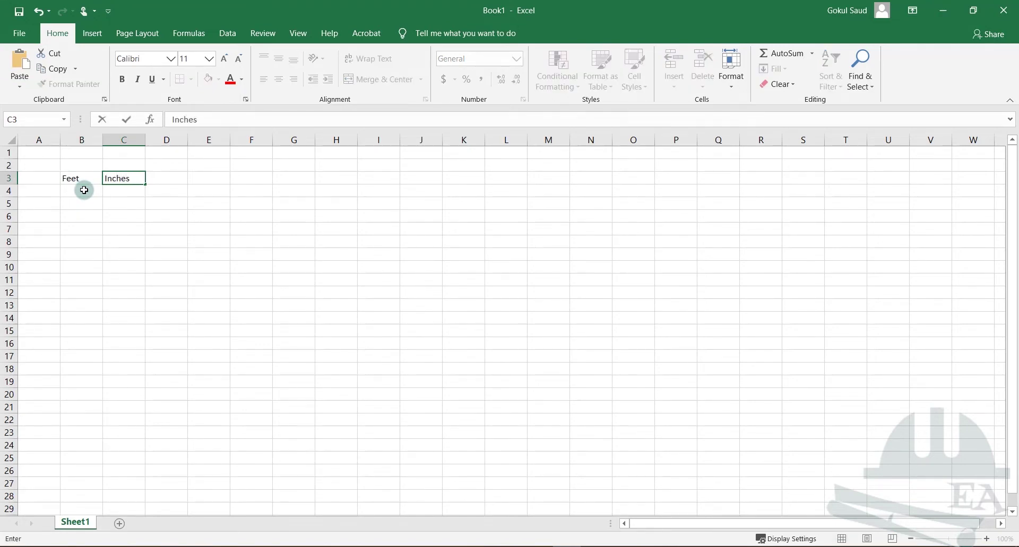
Place the workbook beneath the handwritten lengths and enter the feet values 5, 6, 3, 8, 5 and 4 in B4:B9.
click(84, 190)
mouse_move(346, 7)
mouse_down()
mouse_move(338, 83)
mouse_move(596, 274)
mouse_up()
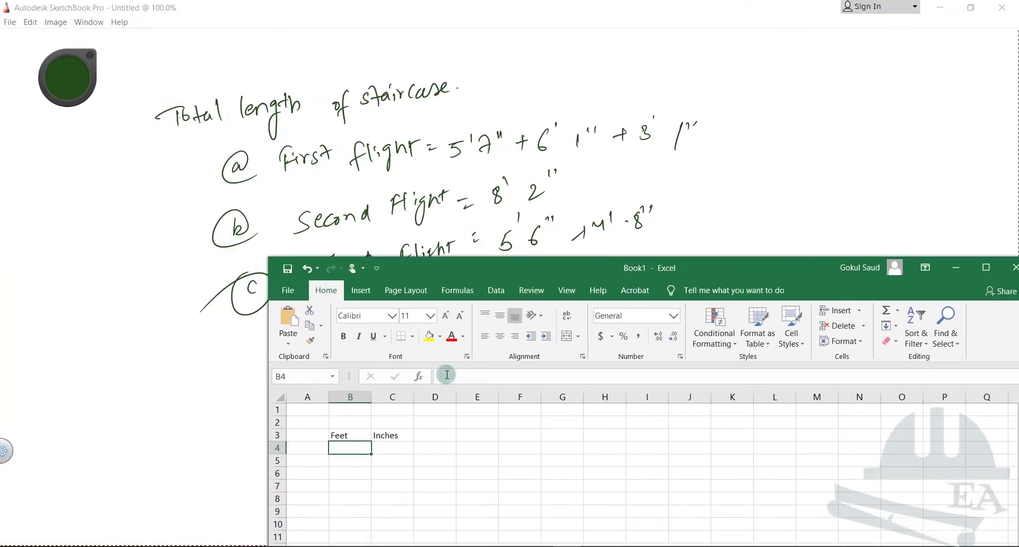
text(5)
key(Return)
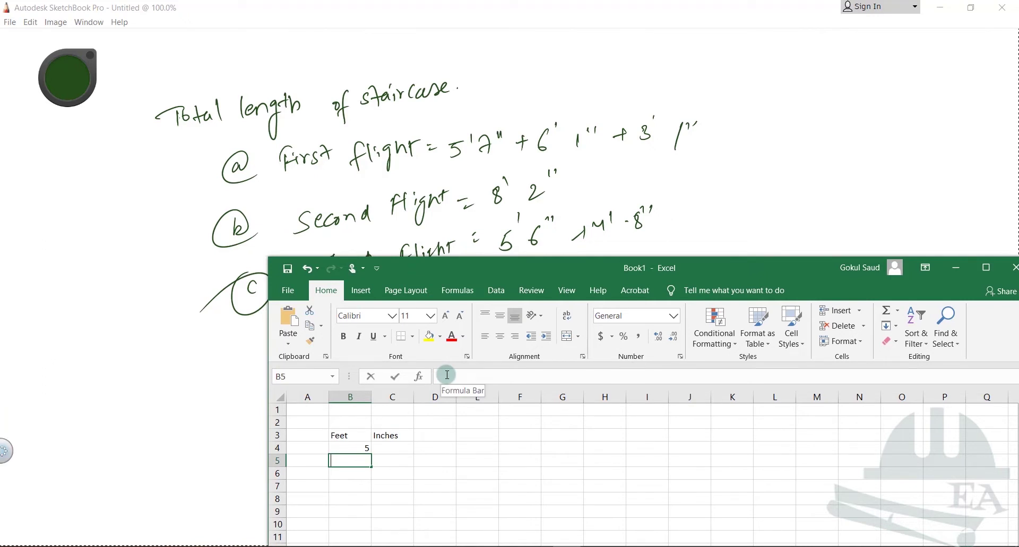
text(6)
key(Return)
text(3)
key(Return)
text(8)
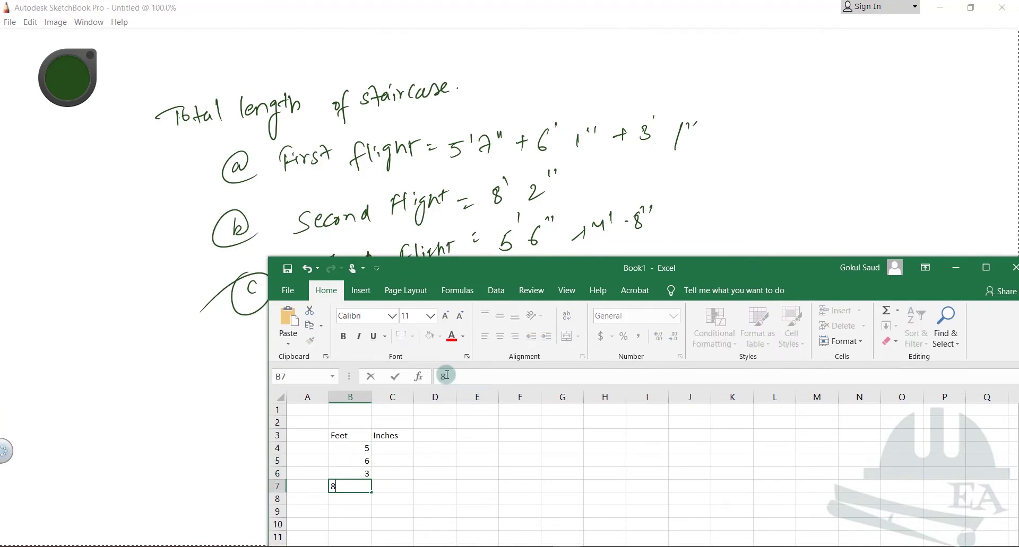
key(Return)
text(5)
key(Return)
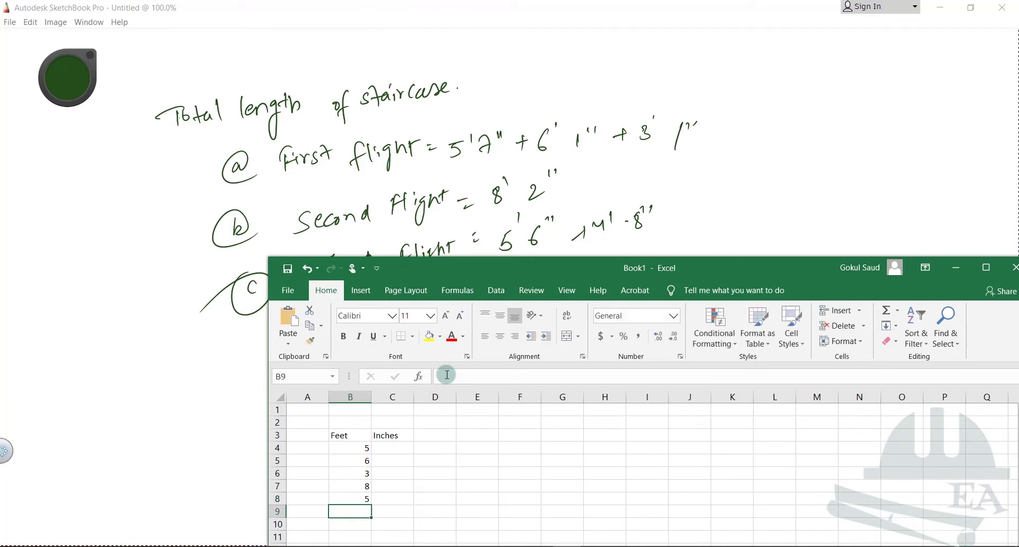
text(4)
key(Return)
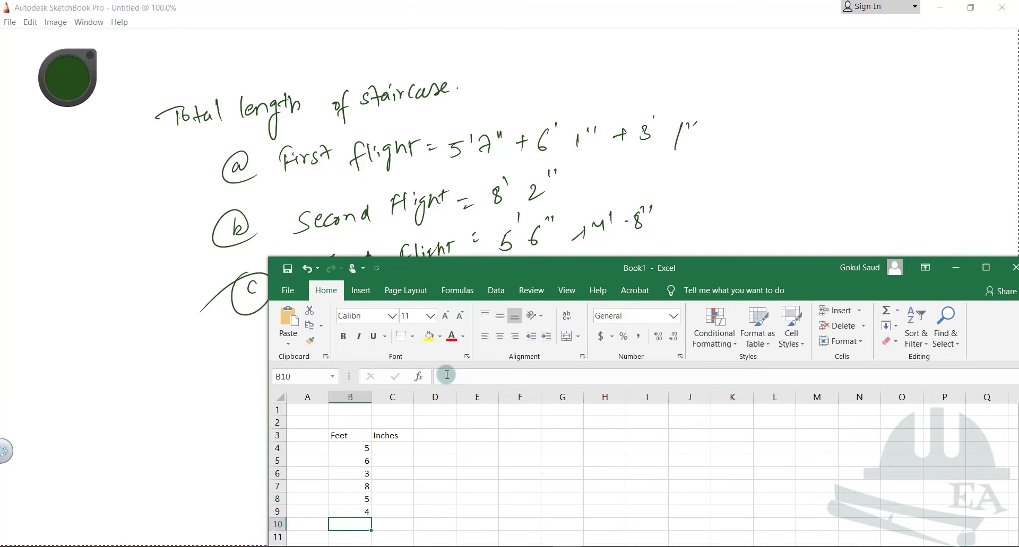
Enter the matching inch values 7, 1, 1, 2, 6 and 8 in C4:C9.
click(390, 449)
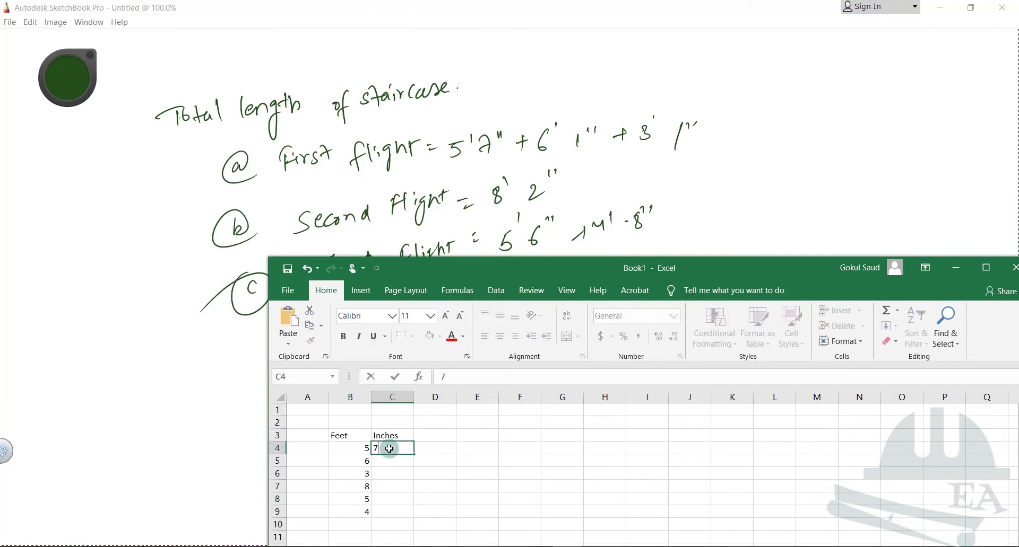
text(7)
key(Return)
text(1)
key(Return)
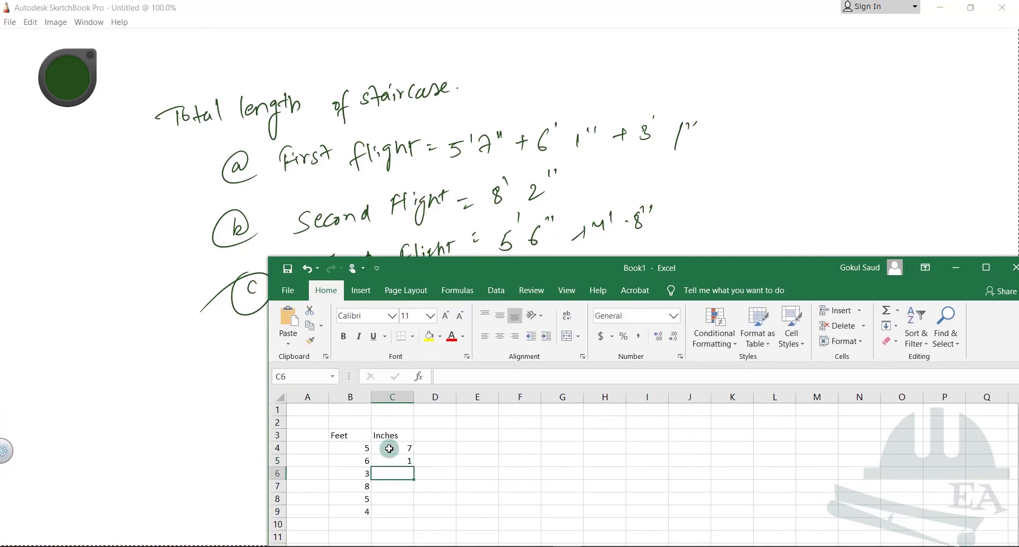
text(1)
key(Return)
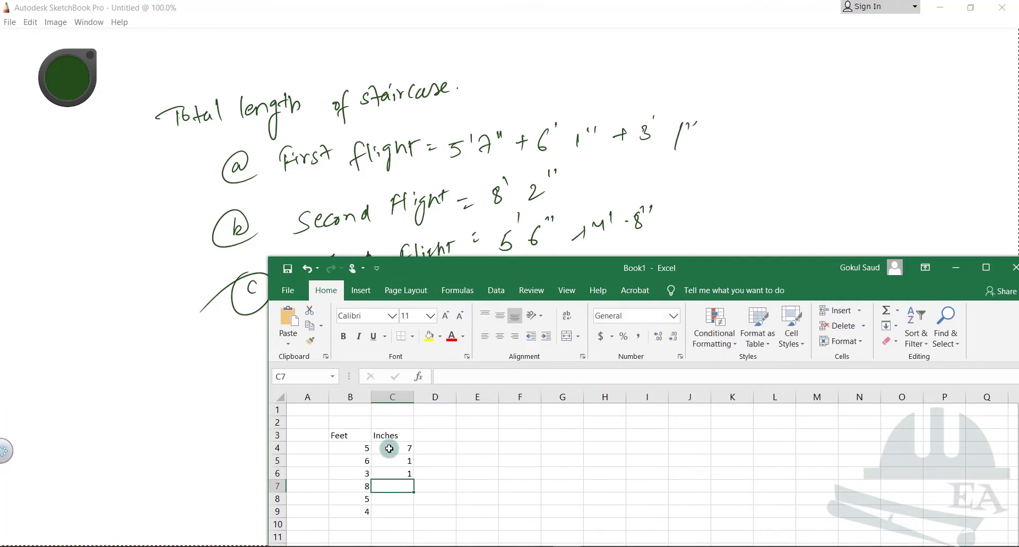
text(2)
key(Return)
text(6)
key(Return)
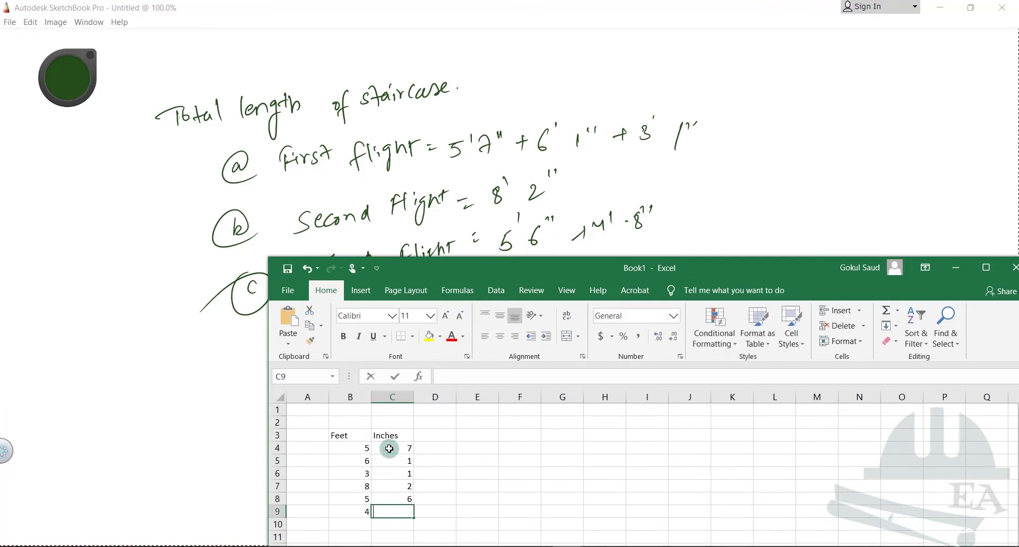
text(8)
key(Return)
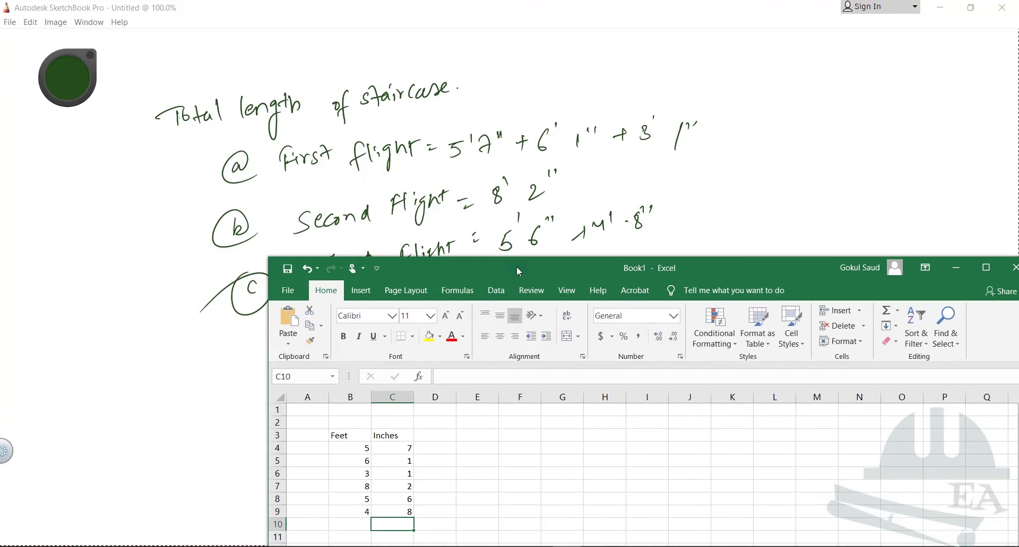
Total the Feet and Inches columns in B10 and C10 with AutoSum.
mouse_move(461, 285)
mouse_down()
mouse_move(460, 294)
mouse_move(454, 5)
mouse_move(447, 60)
mouse_up()
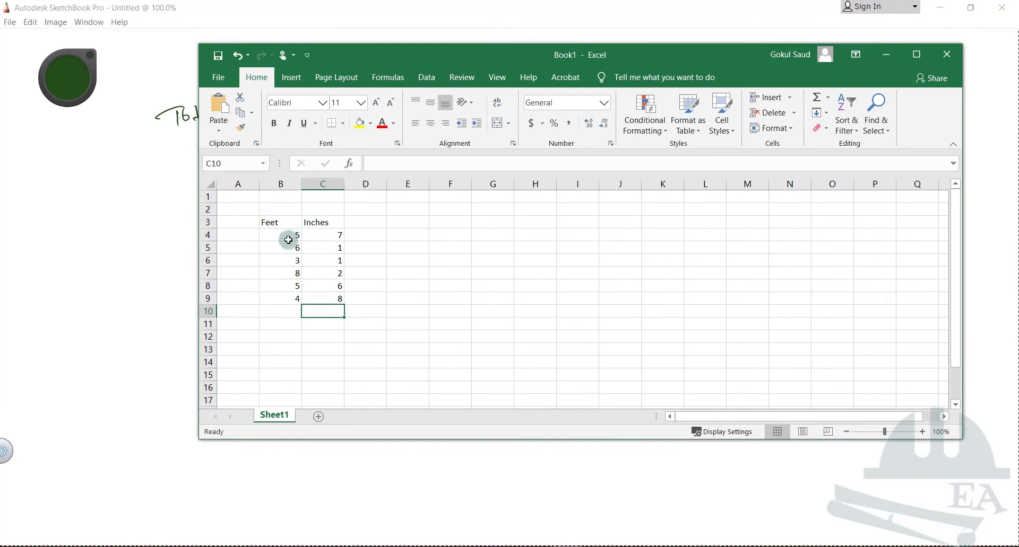
drag(286, 239, 290, 301)
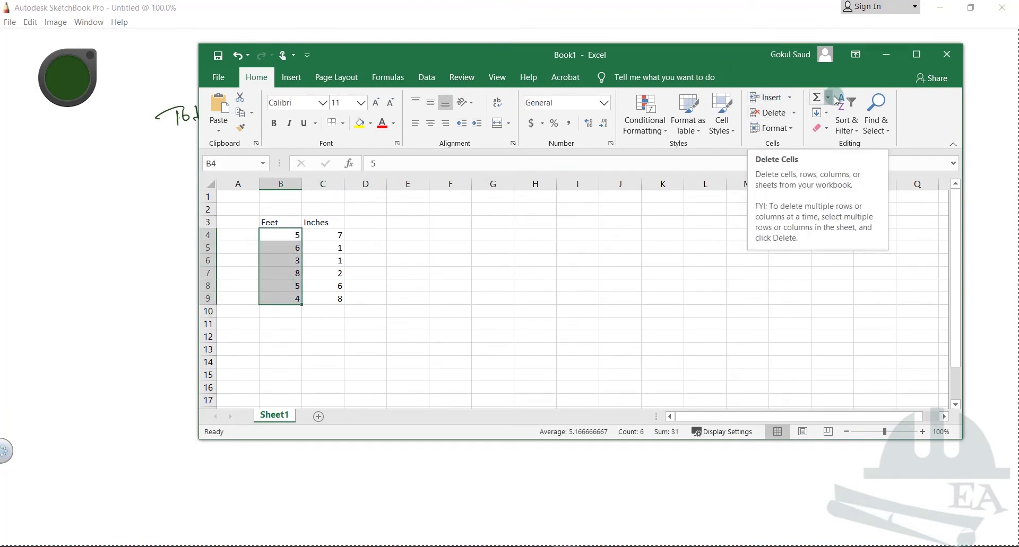
click(819, 101)
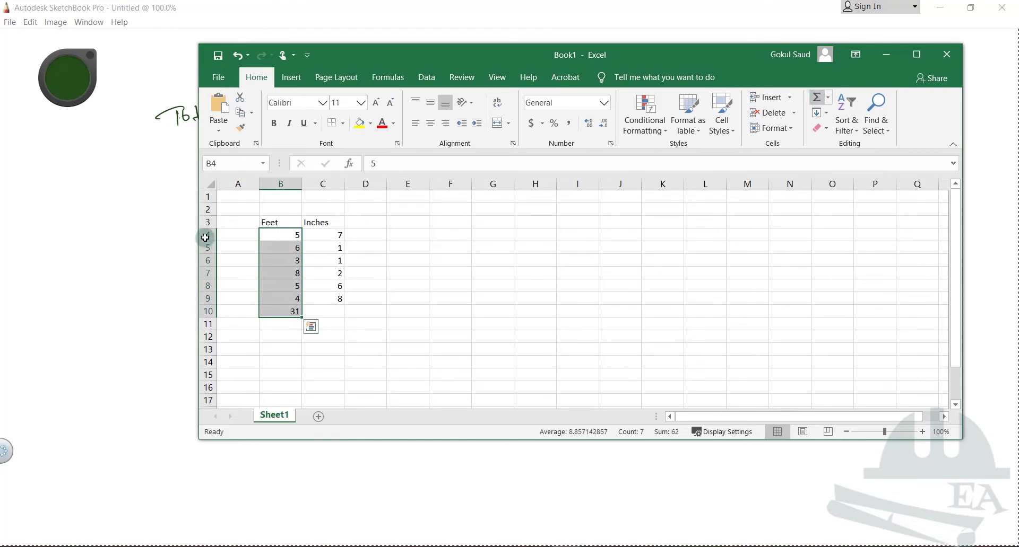
click(287, 311)
drag(336, 236, 339, 300)
click(819, 101)
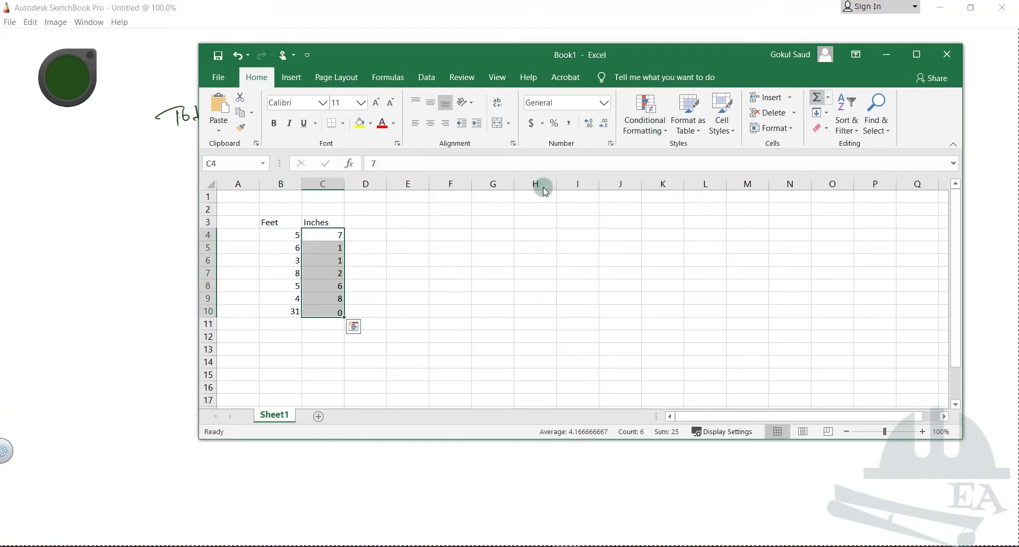
click(340, 314)
Calculate the total staircase length in feet in D10 with the formula =B10+C10/12.
click(354, 313)
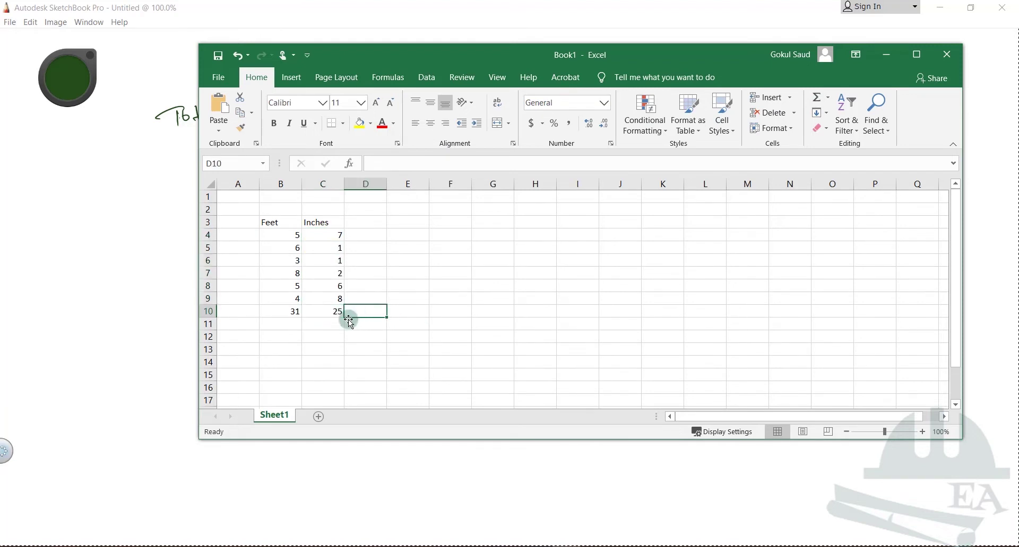
text(=)
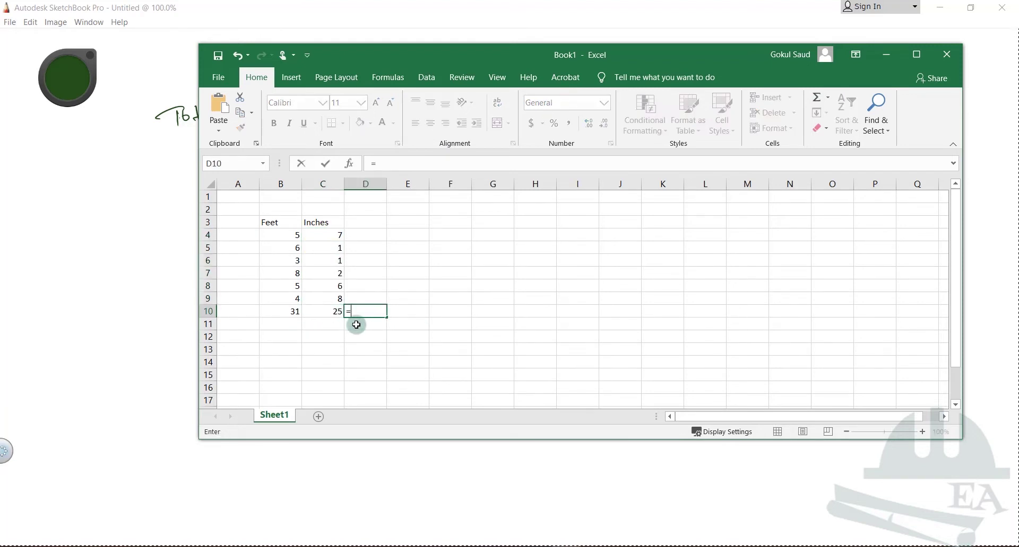
click(291, 311)
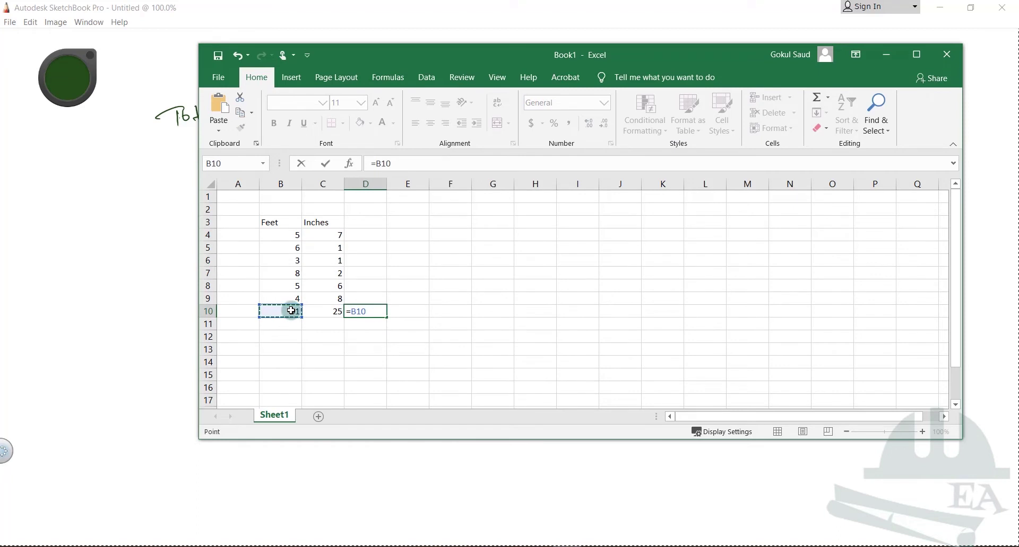
text(+)
click(327, 312)
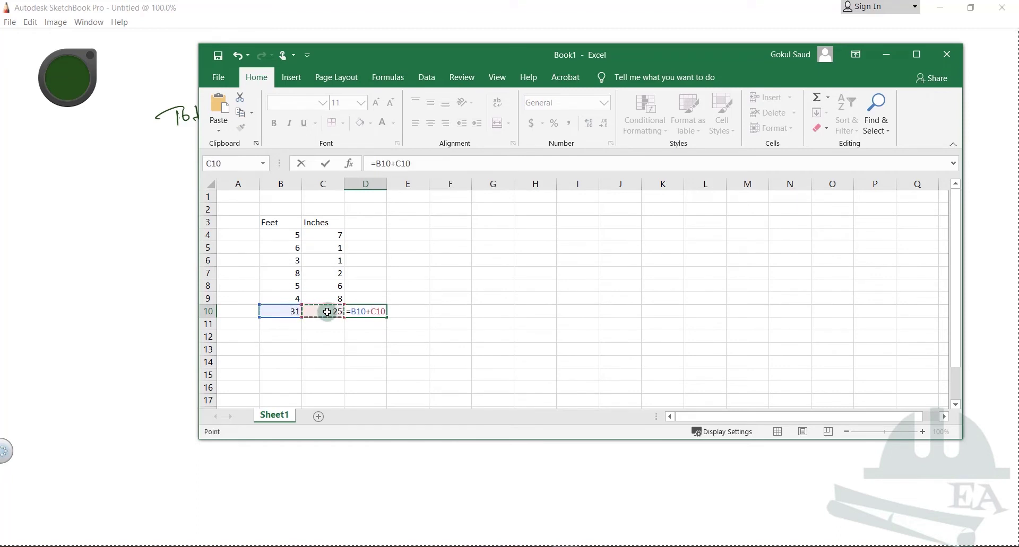
key(Return)
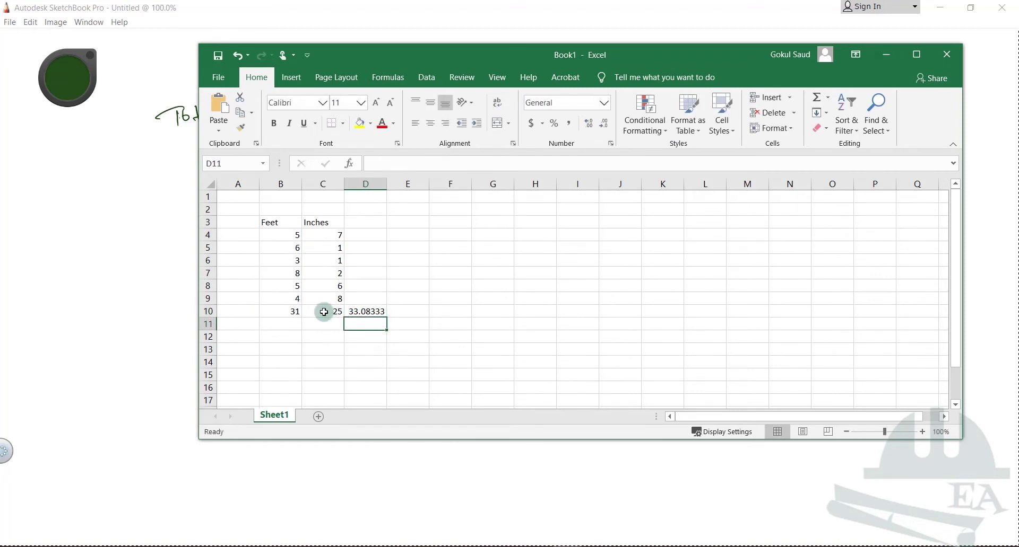
click(372, 313)
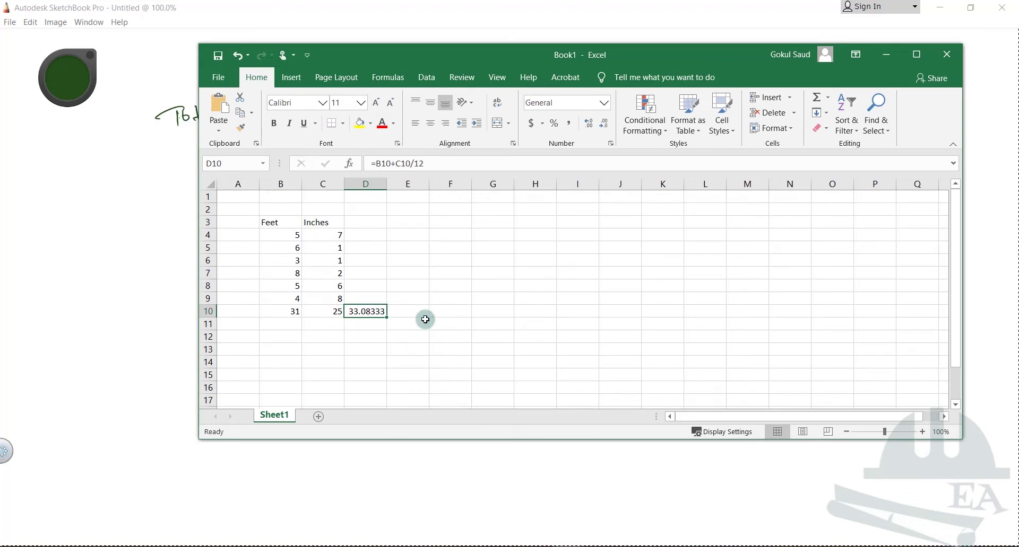
click(442, 313)
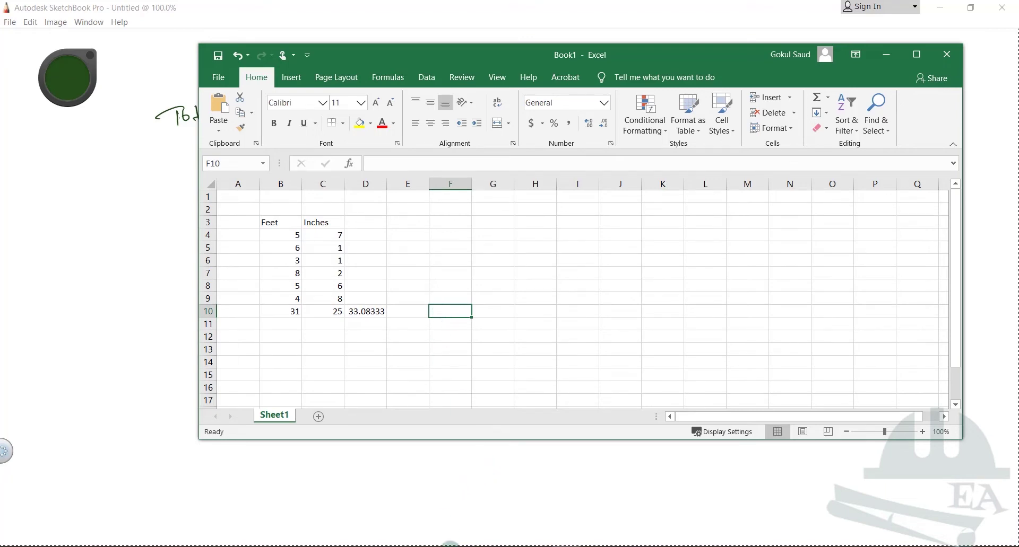
Switch to AutoCAD and bring the staircase in the floor plan into view.
key(alt+Tab)
key(alt+Tab)
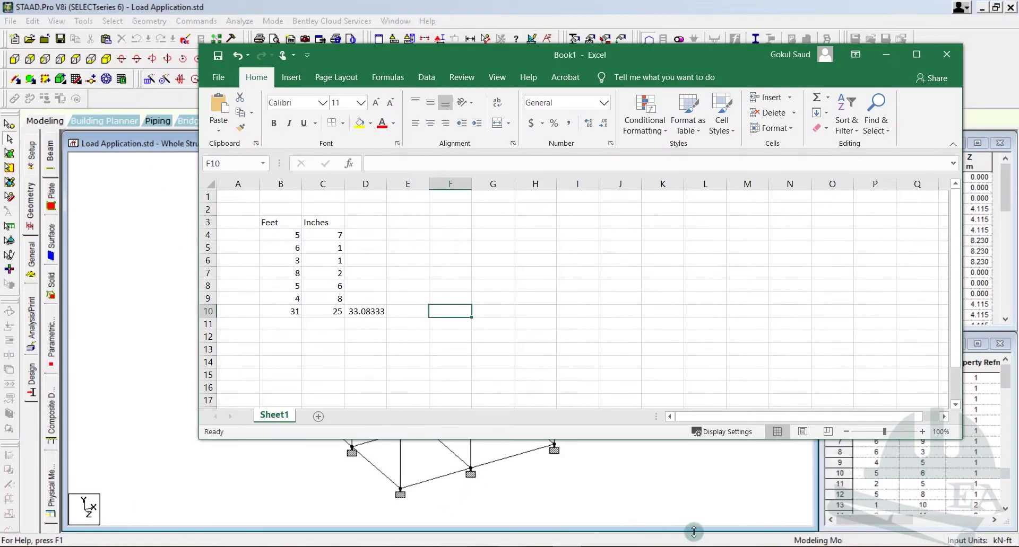
key(alt+Tab)
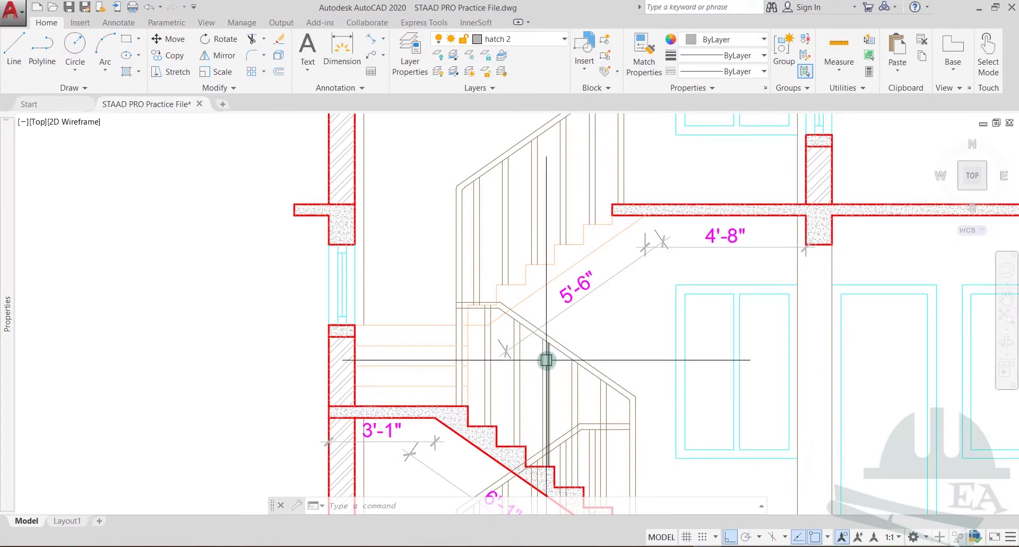
scroll(562, 392, down, 5)
scroll(562, 392, down, 10)
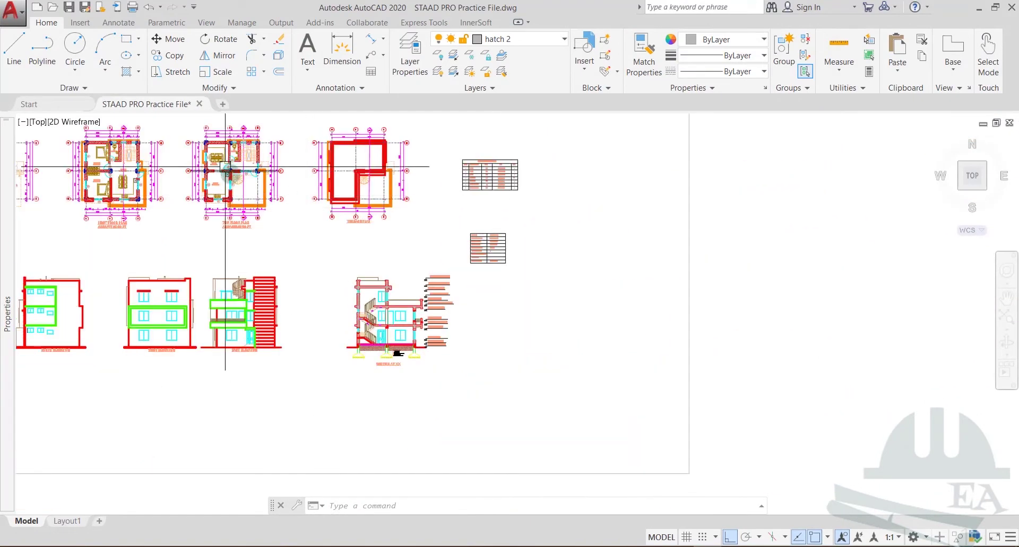
middle_drag(318, 308, 325, 300)
scroll(321, 255, up, 10)
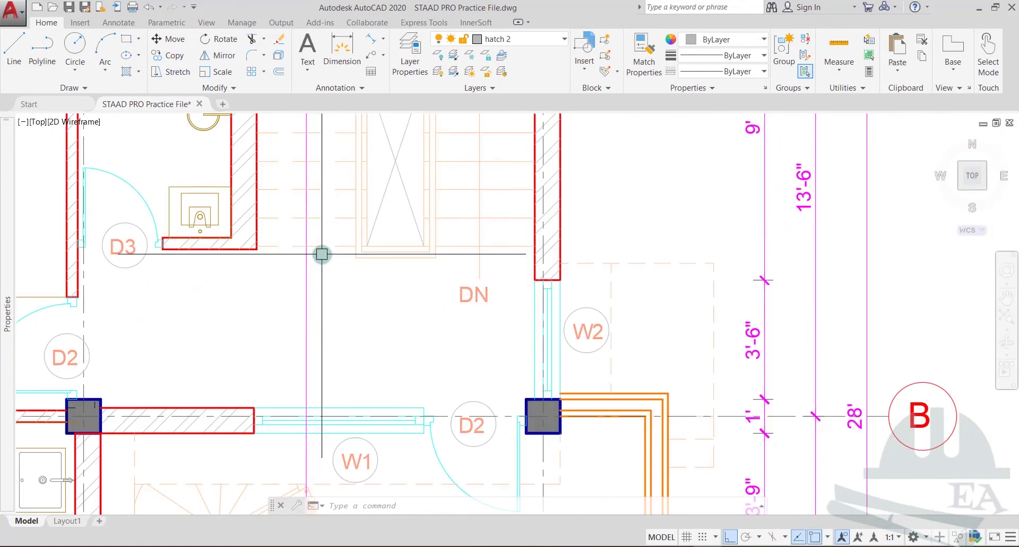
click(342, 46)
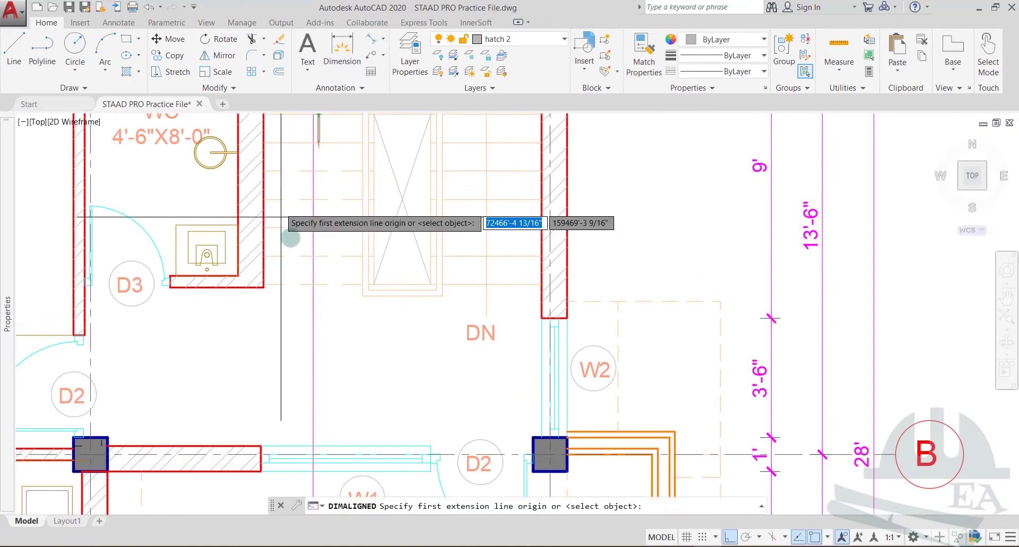
click(264, 286)
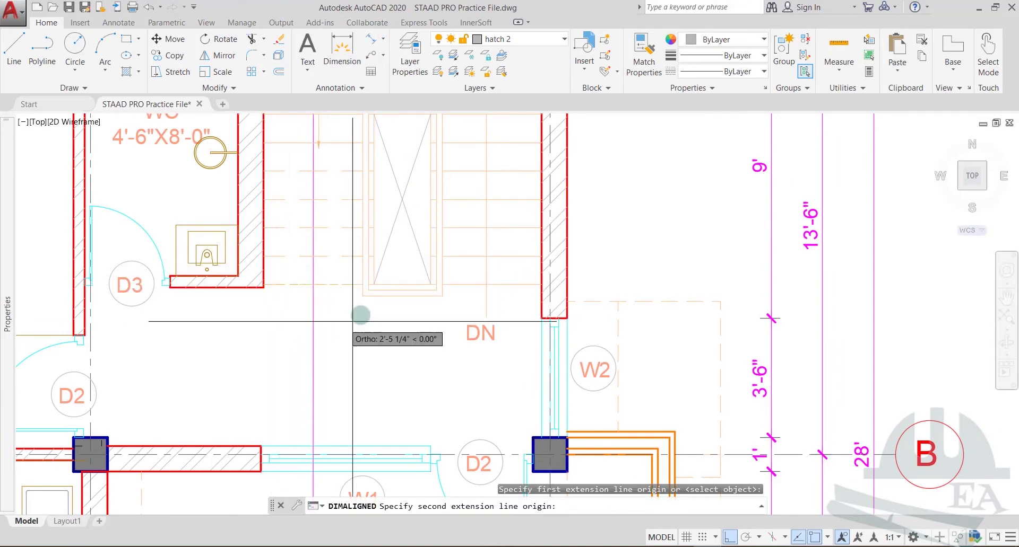
click(363, 296)
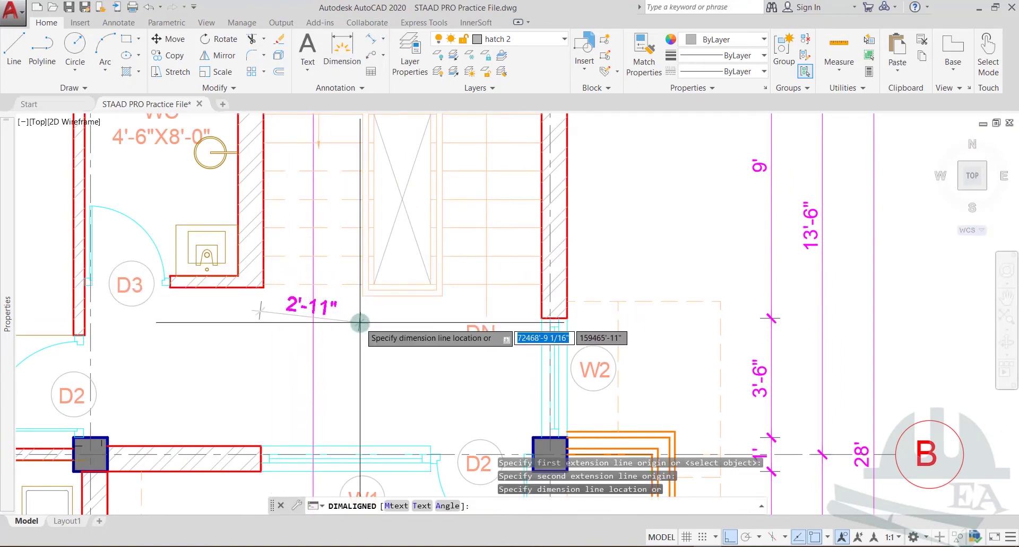
click(357, 322)
click(345, 325)
key(Delete)
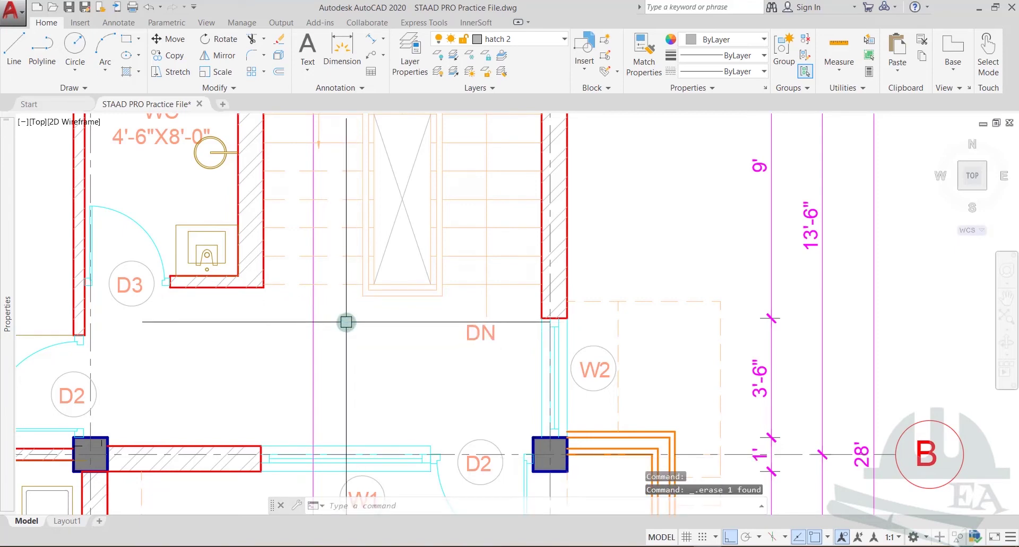
Add a linear dimension across the flight beside the WC wall, from the wall corner to the stairwell edge.
click(383, 41)
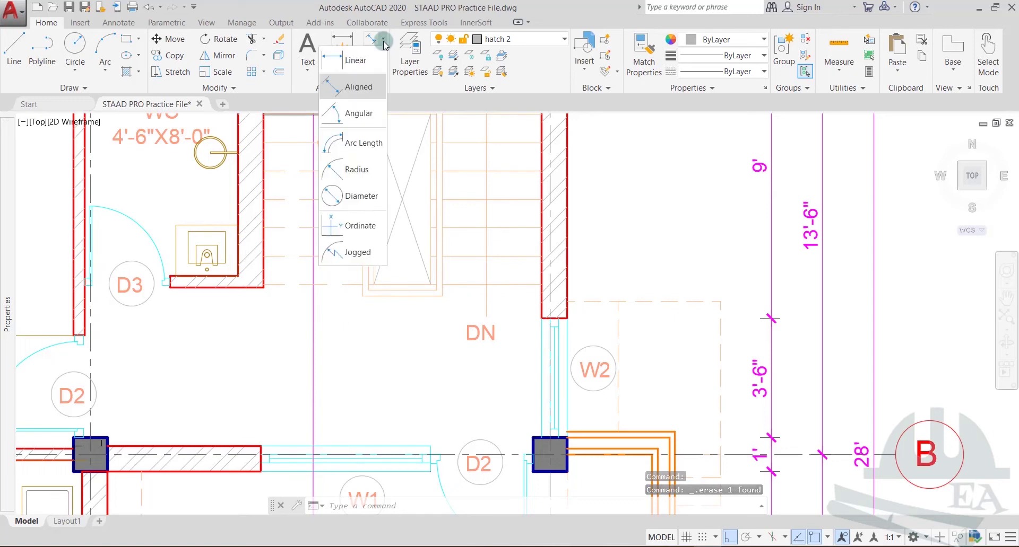
click(353, 60)
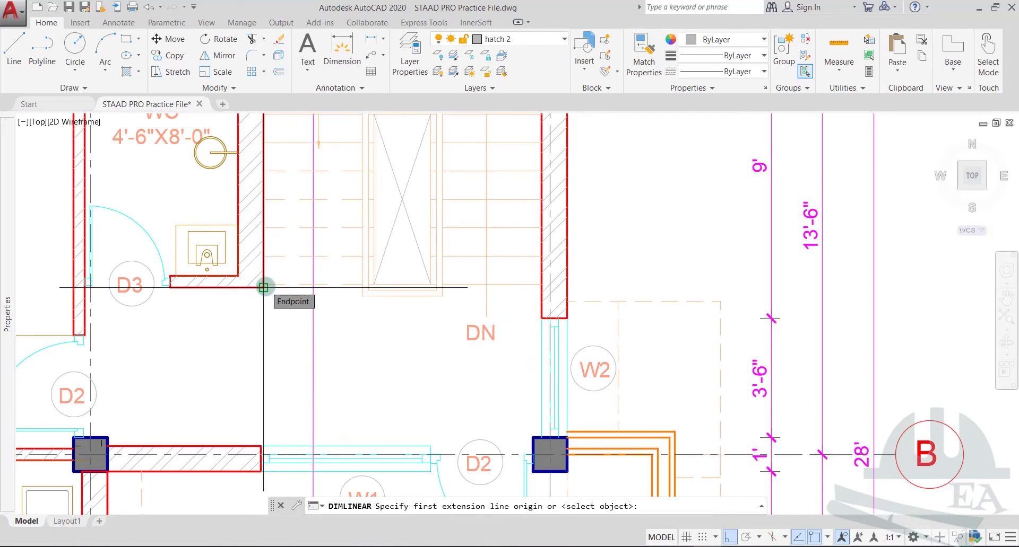
click(263, 287)
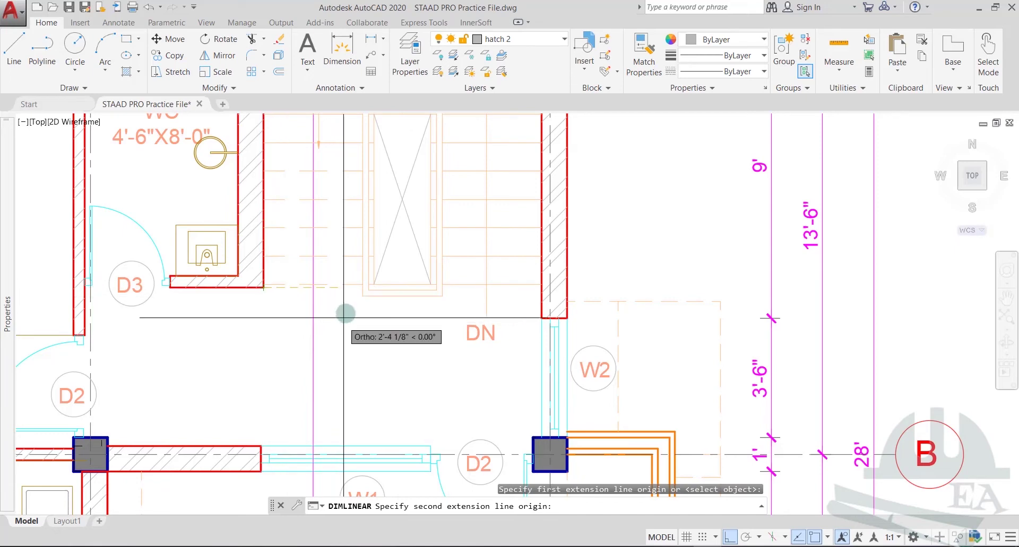
click(366, 295)
click(352, 319)
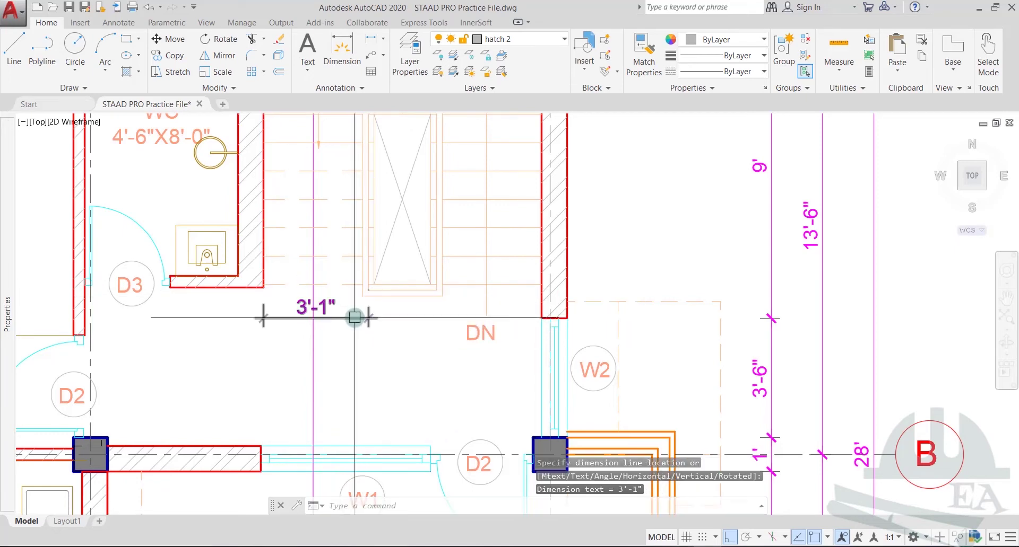
click(416, 301)
click(439, 326)
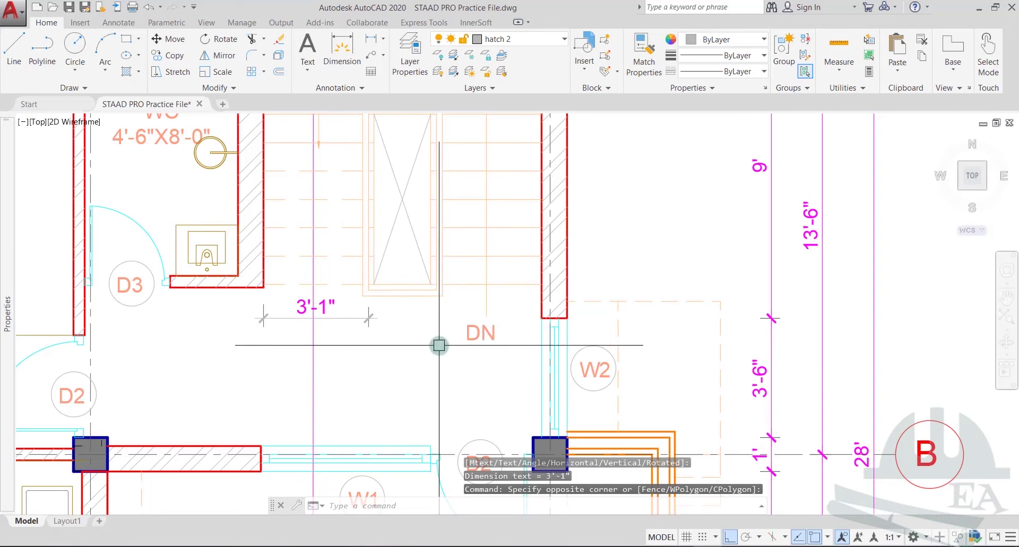
Add a linear dimension across the other flight, from the stairwell edge to the outer wall corner above W2.
click(370, 39)
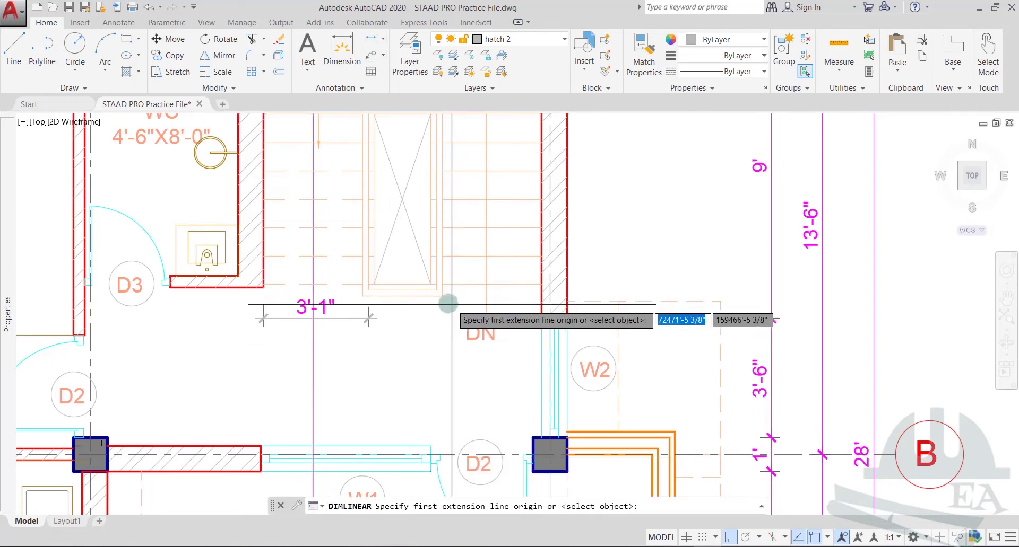
click(441, 292)
click(542, 319)
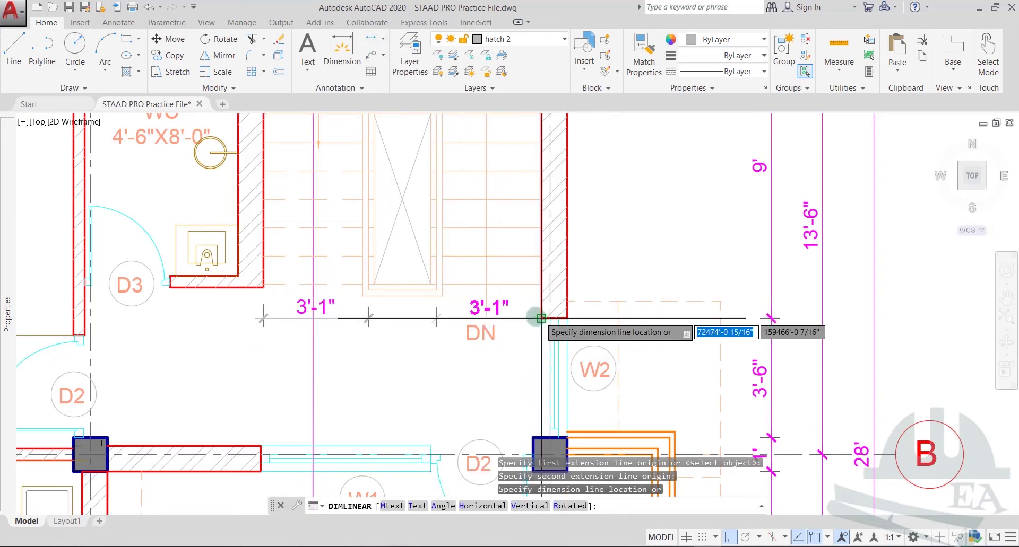
click(514, 313)
Add a vertical linear dimension for the landing width, from the wall corner between the V1 windows to the stairwell.
scroll(463, 366, down, 3)
middle_drag(454, 315, 467, 408)
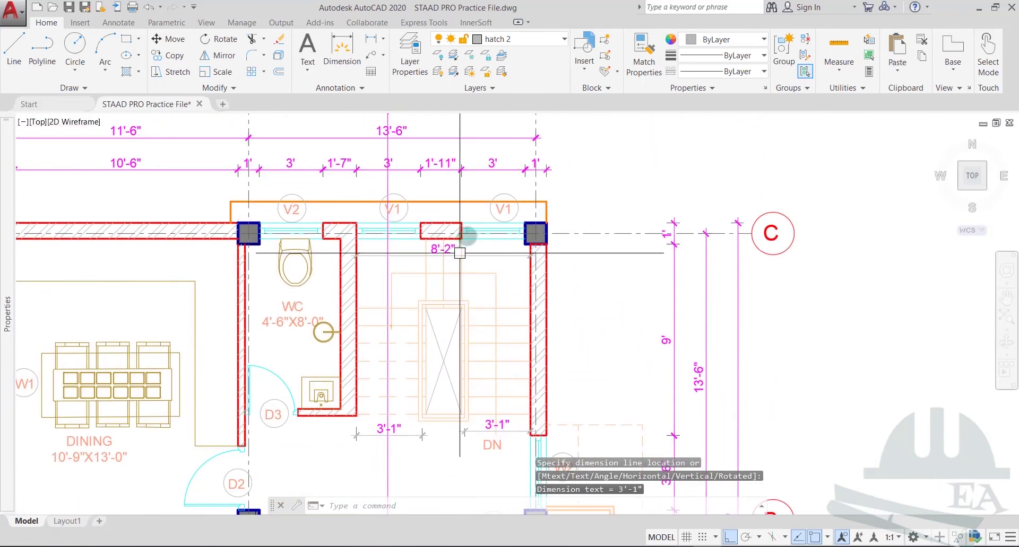
scroll(478, 228, up, 4)
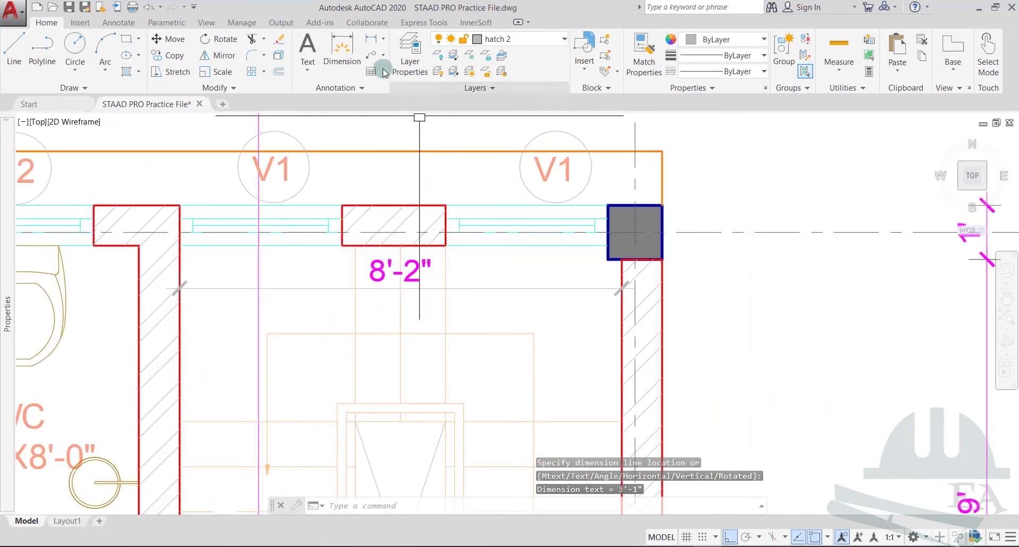
click(370, 39)
middle_drag(445, 245, 416, 157)
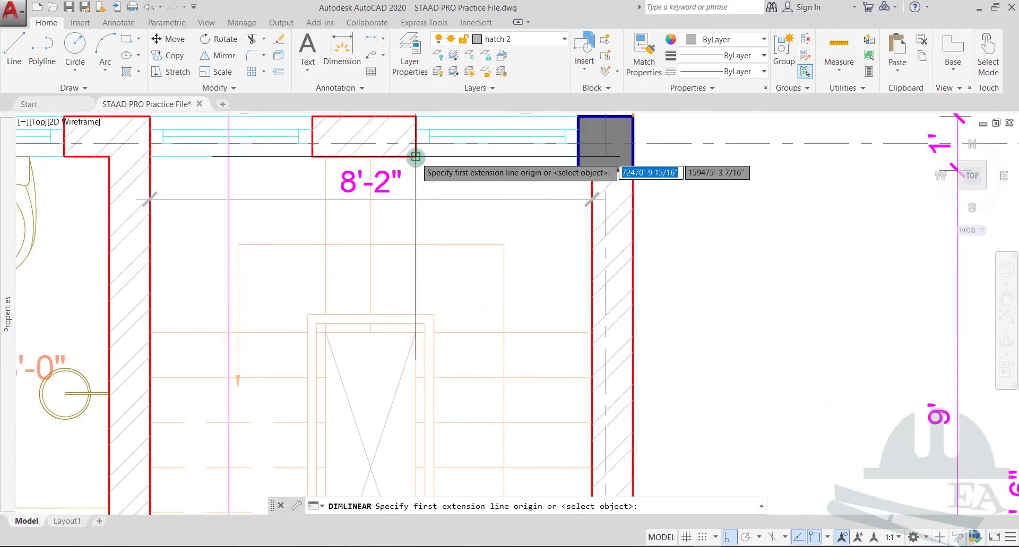
click(416, 157)
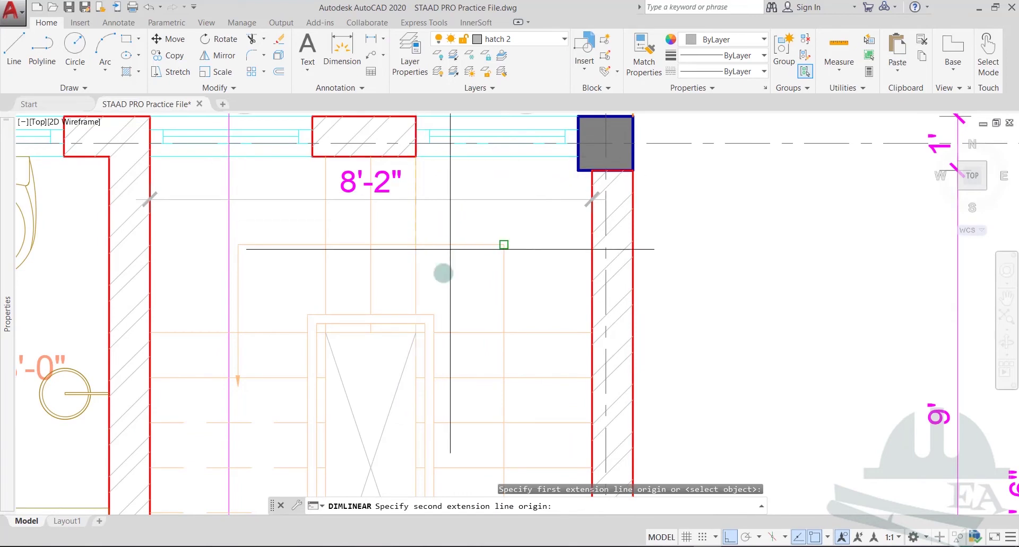
click(425, 324)
click(443, 286)
scroll(466, 286, down, 4)
middle_drag(466, 292, 443, 226)
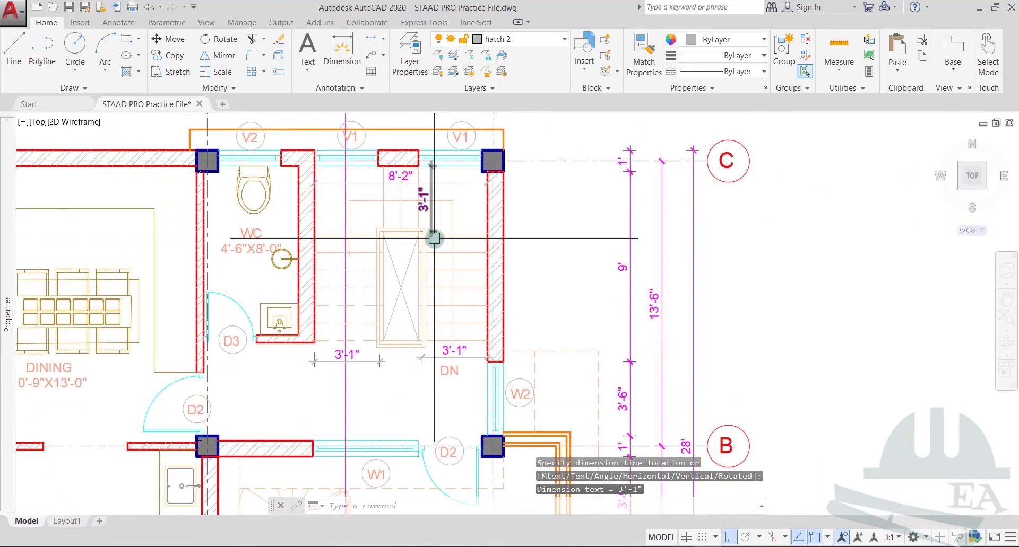
Switch to the Book1 workbook in Excel and enter the label "total length" in C12.
mouse_move(567, 546)
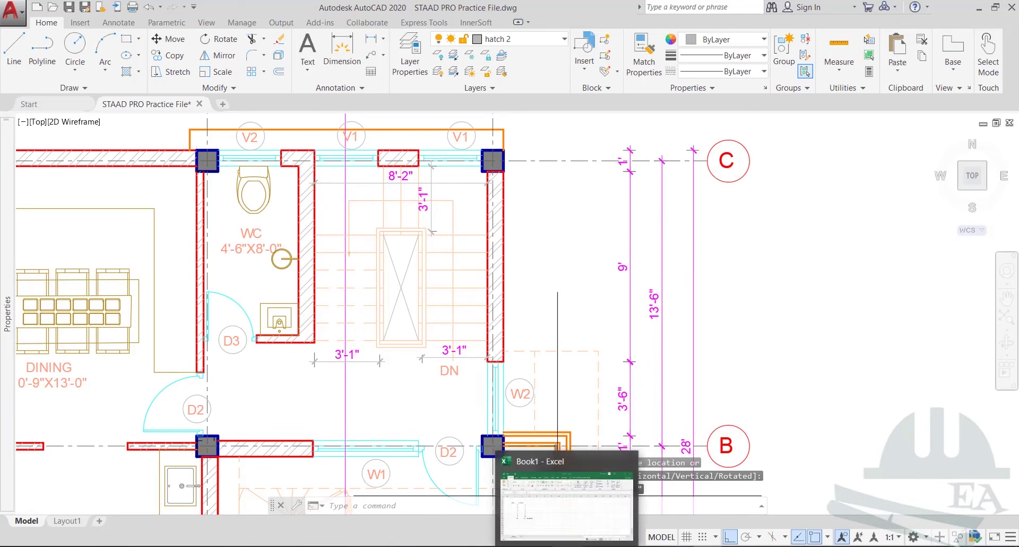
click(566, 507)
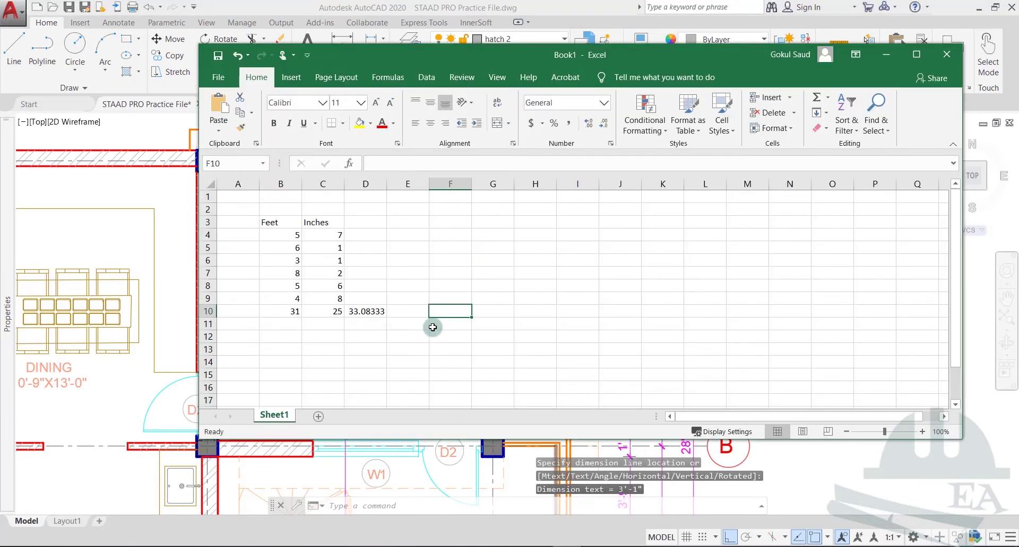
click(306, 338)
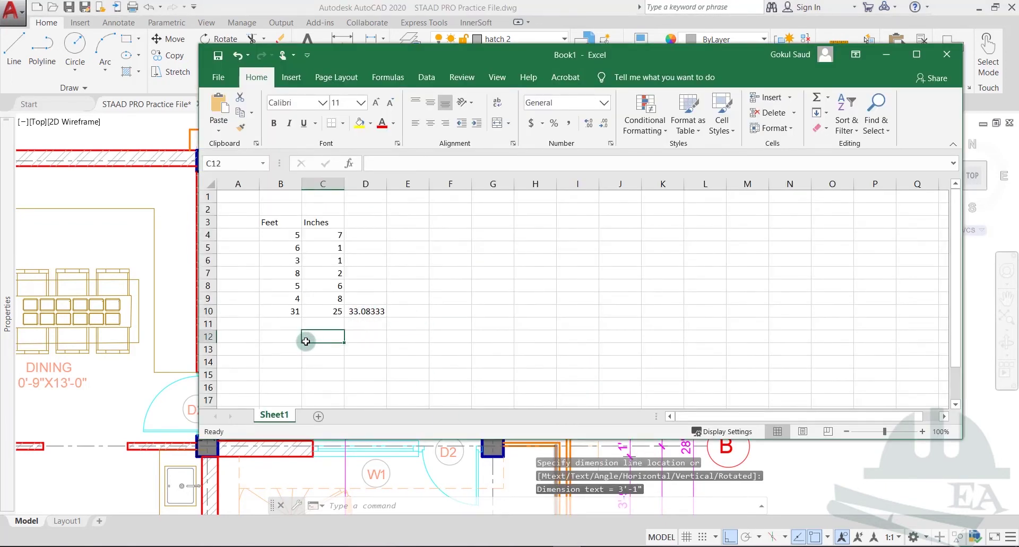
text(tot)
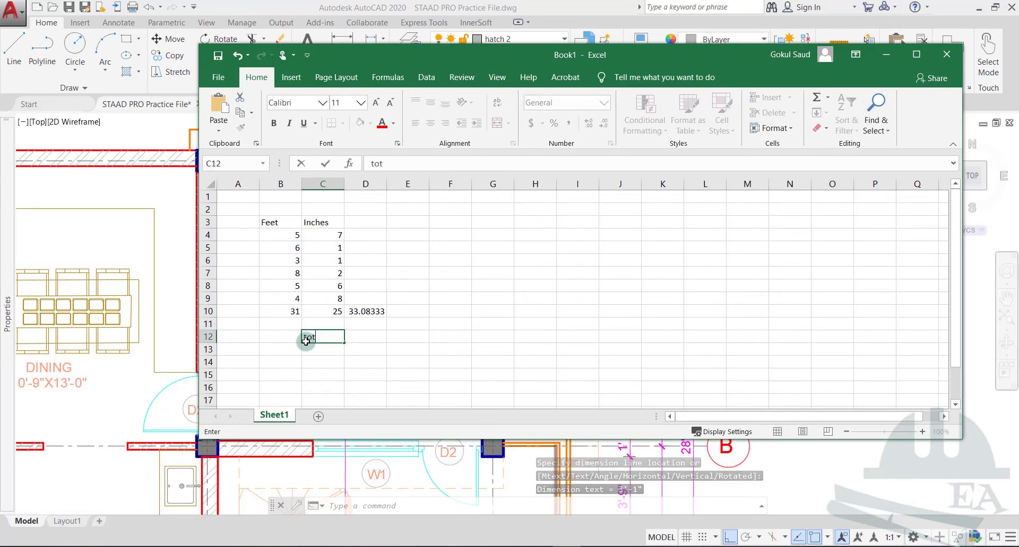
text(al length)
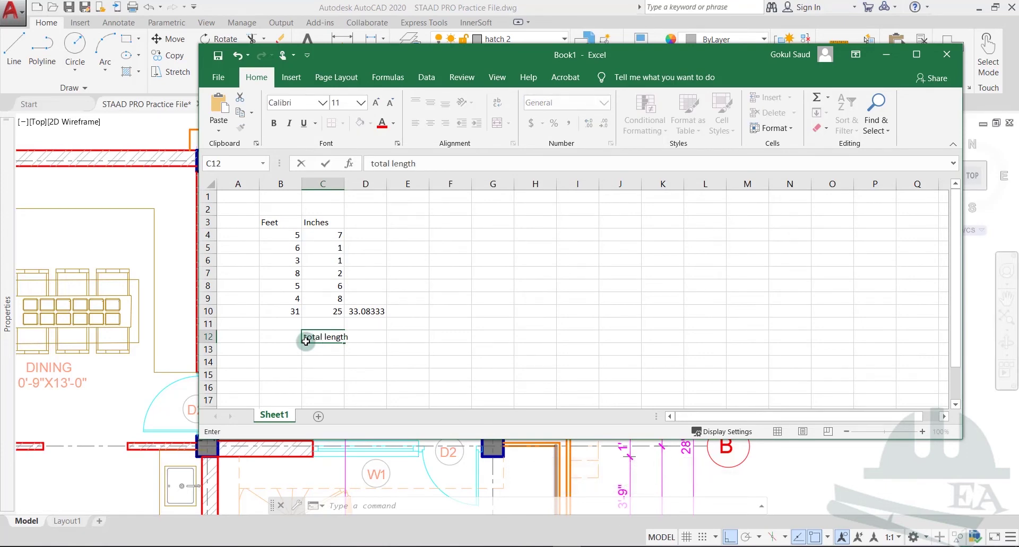
key(Return)
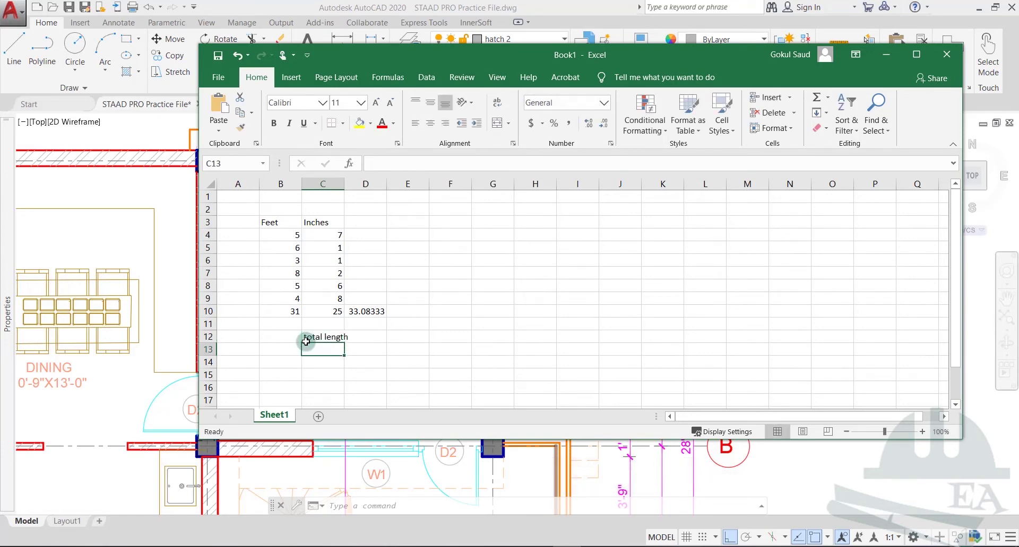
Reference the total feet from D10 in D12 and autofit column C to its contents.
click(368, 337)
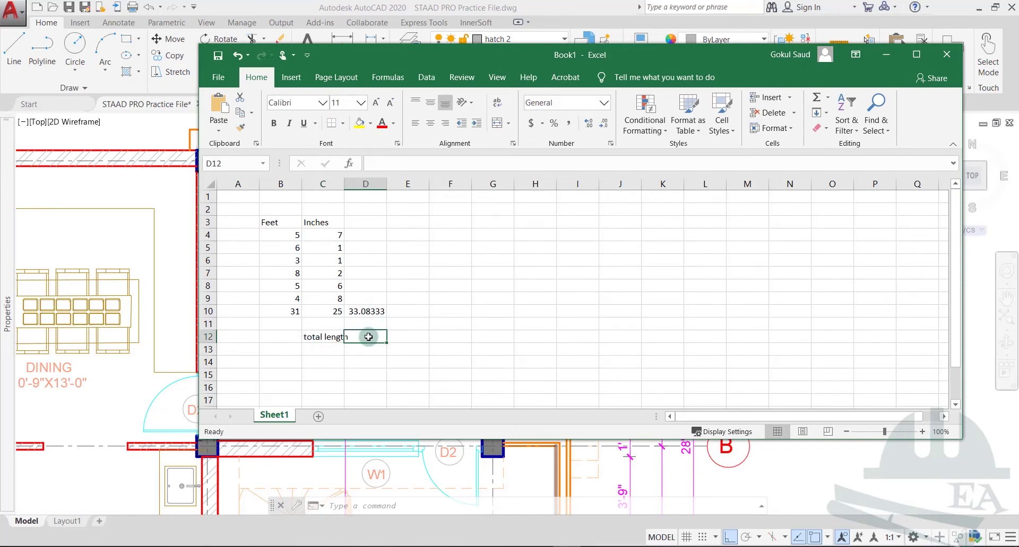
text(=)
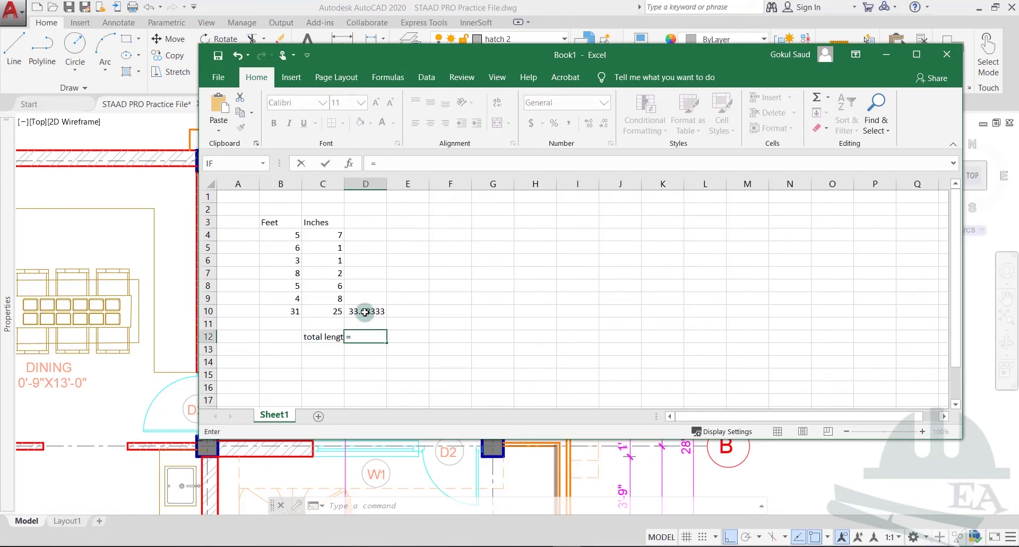
click(365, 312)
key(Return)
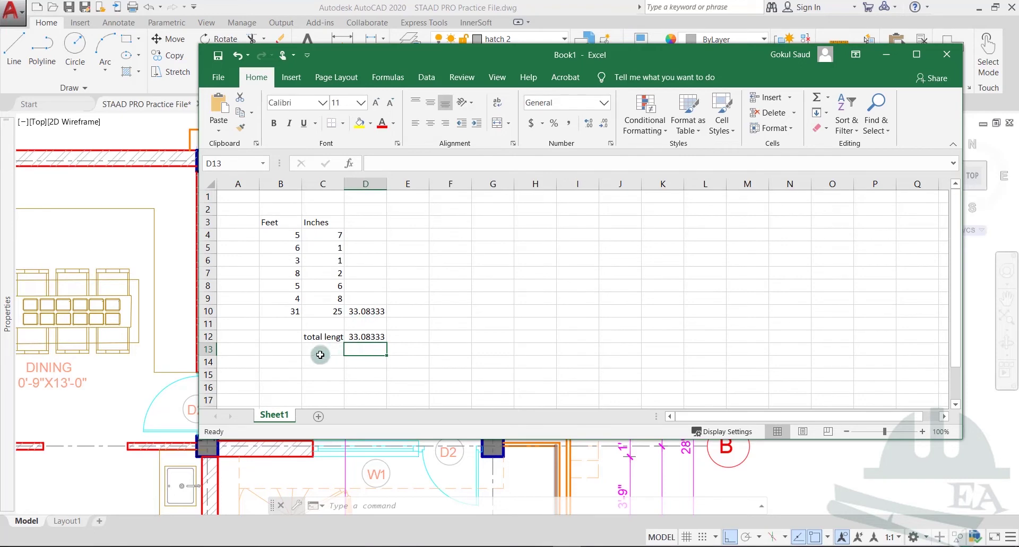
double_click(344, 184)
Label C13 "width" and calculate the width in feet in D13 with =3+1/12.
click(314, 351)
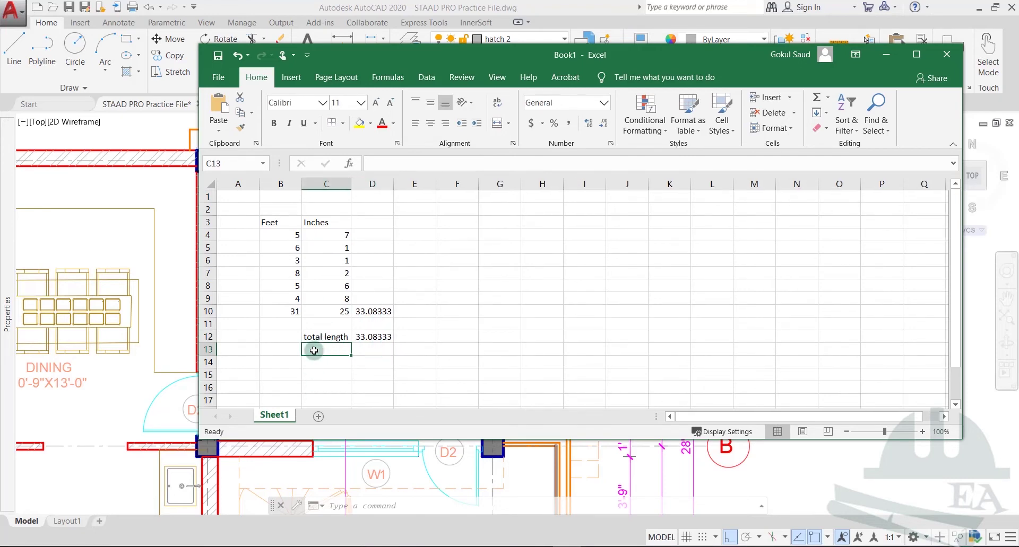
text(width)
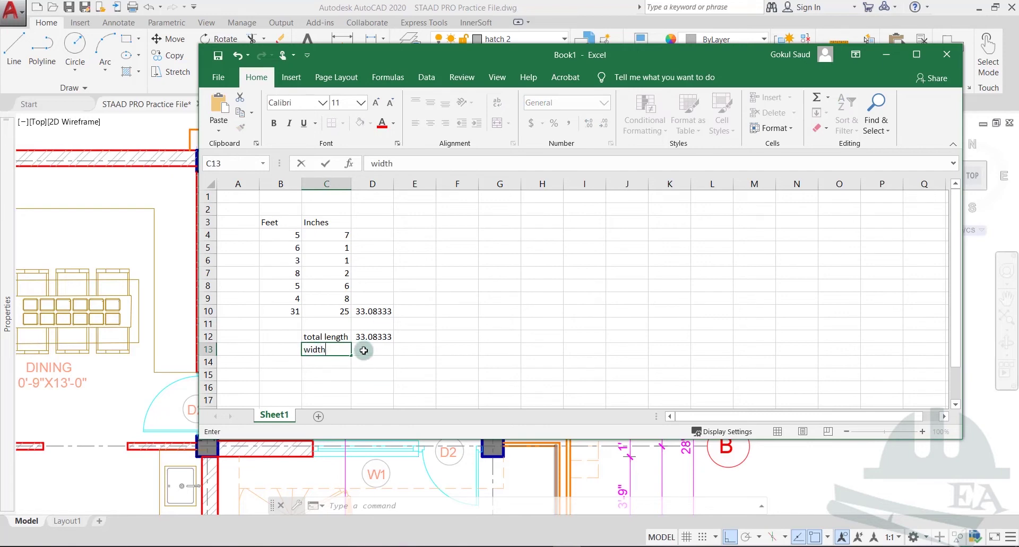
click(363, 351)
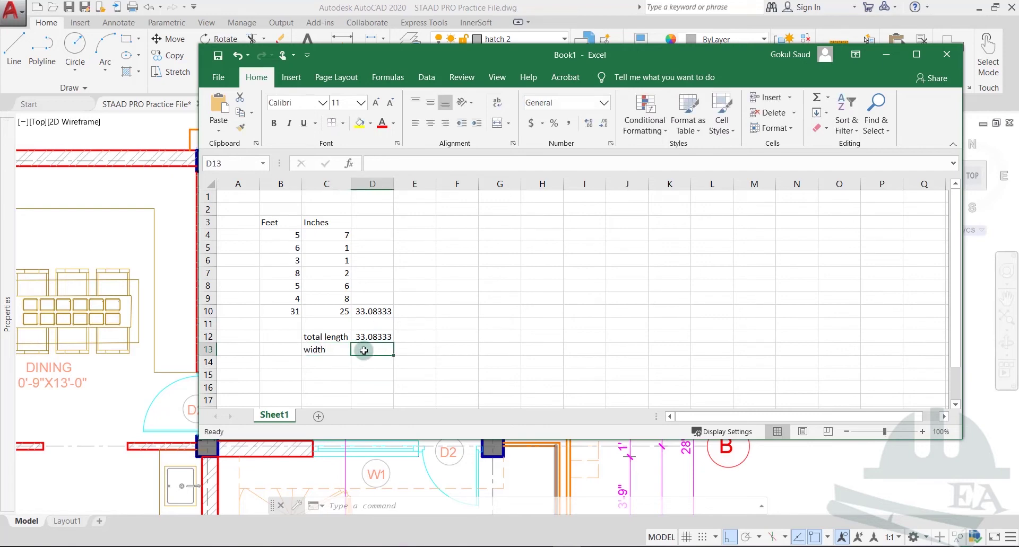
text(=3+1*/12)
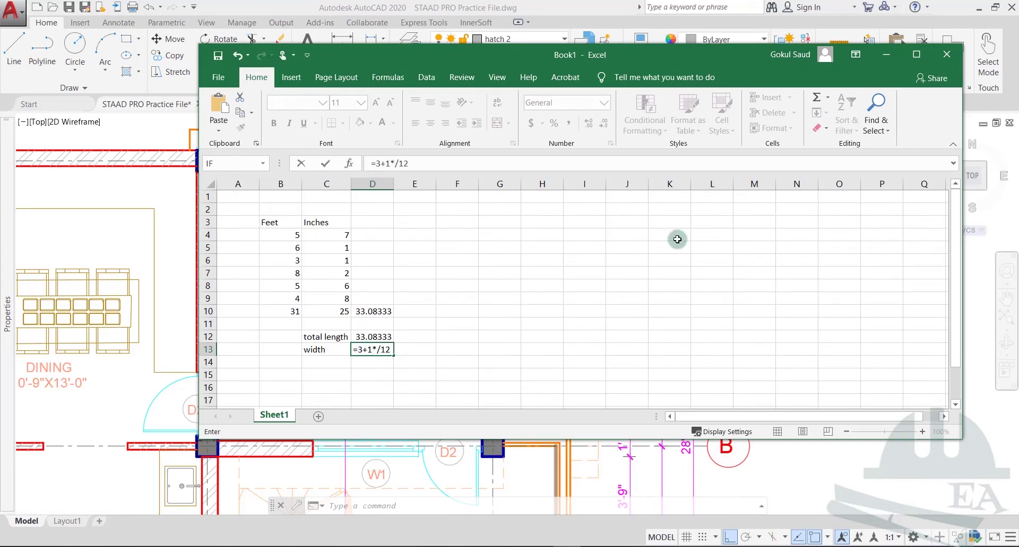
key(Return)
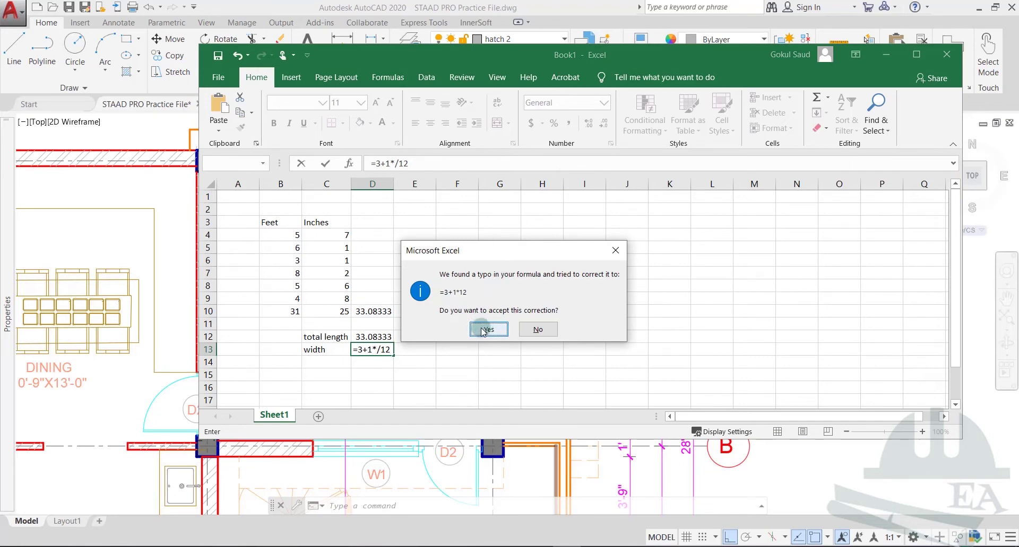
click(530, 330)
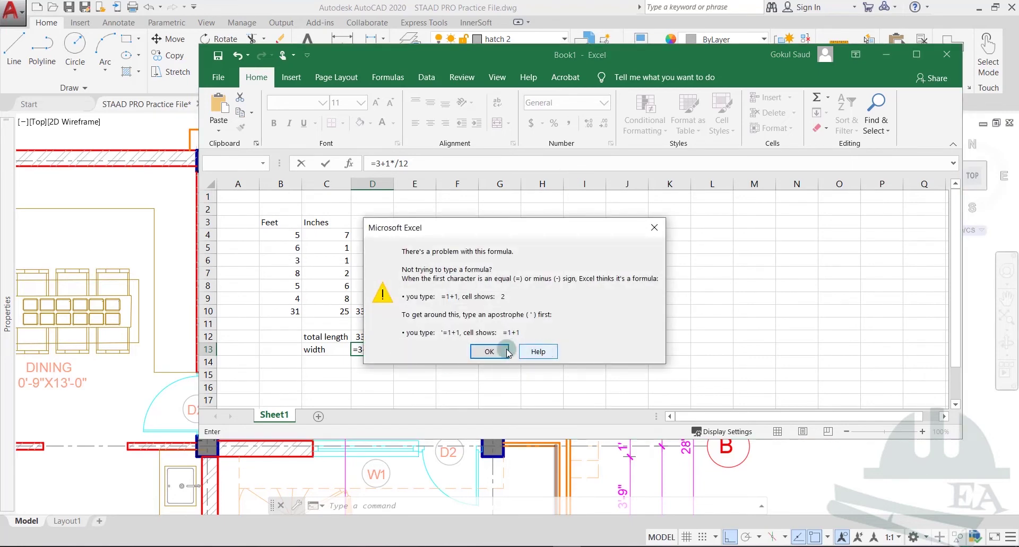
click(496, 352)
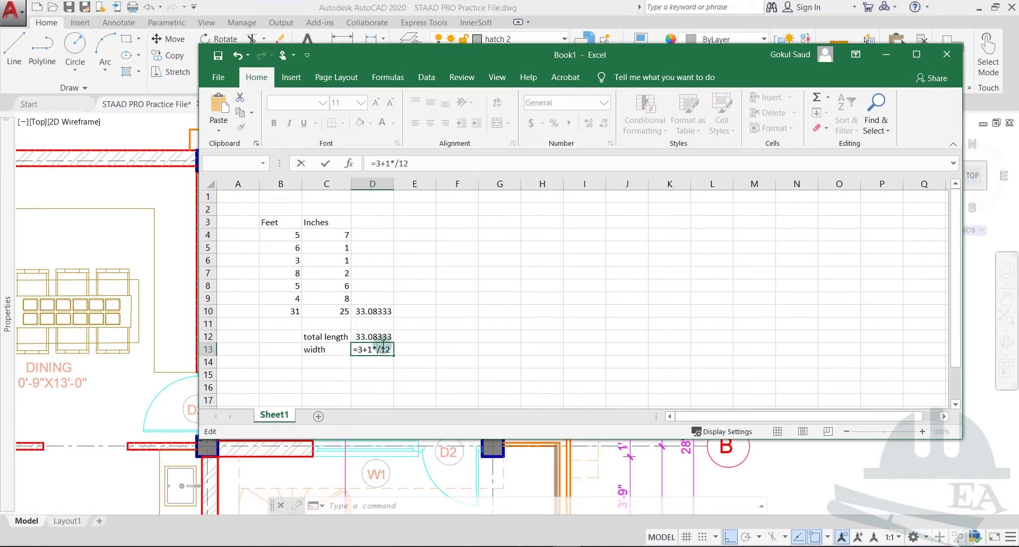
key(BackSpace)
key(Return)
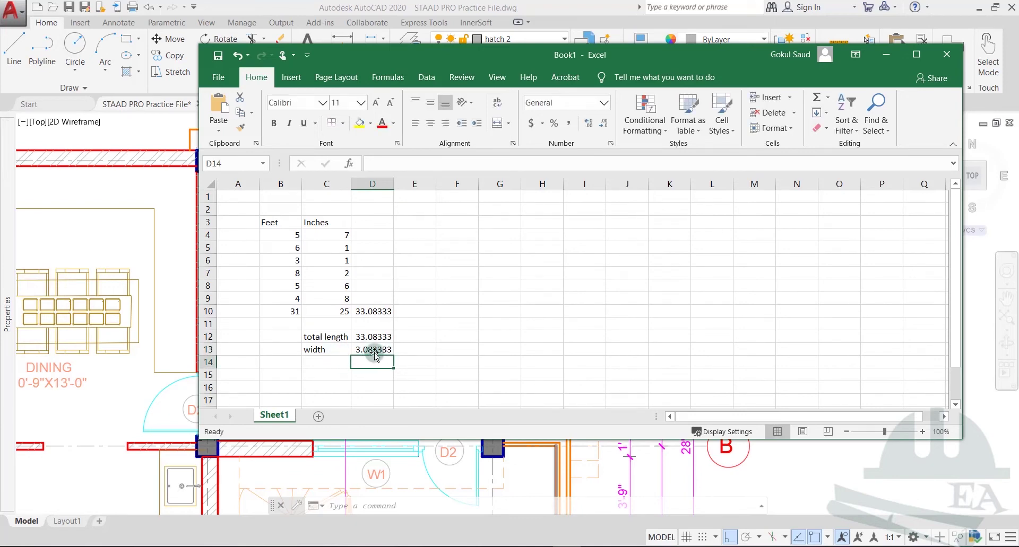
click(375, 351)
Label C15 "Area" and multiply total length by width in D15 with =D12*D13.
click(330, 372)
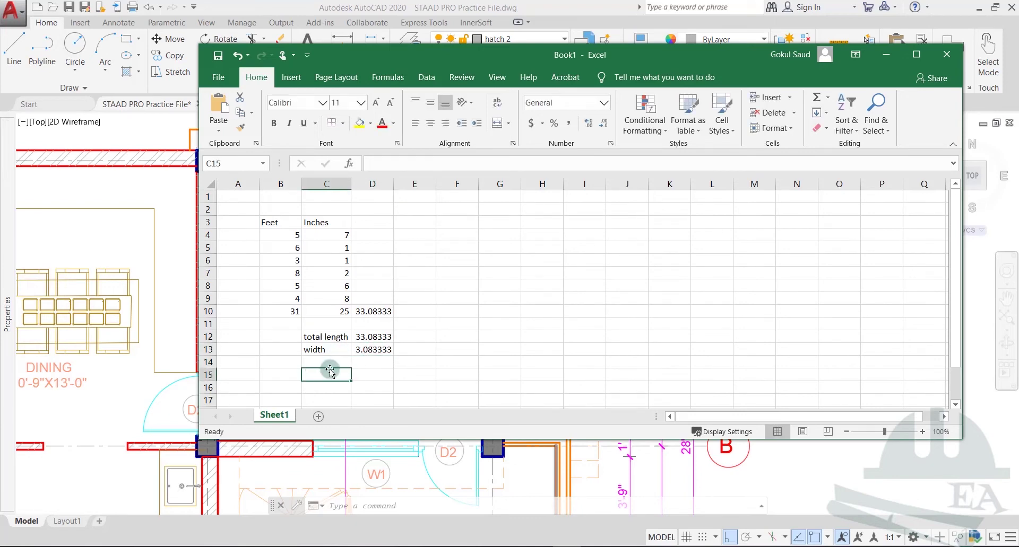
text(Area)
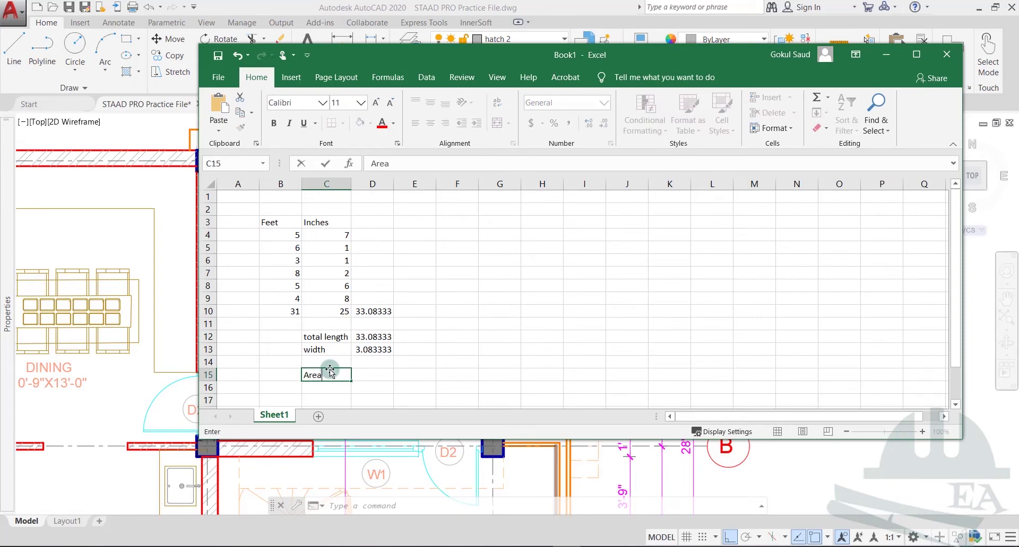
key(ctrl+Return)
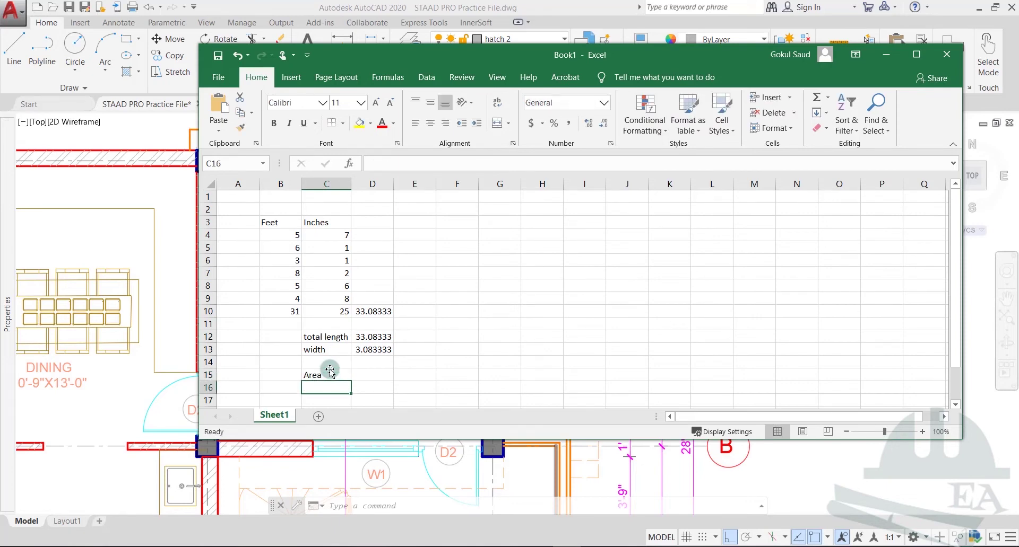
click(359, 372)
text(=)
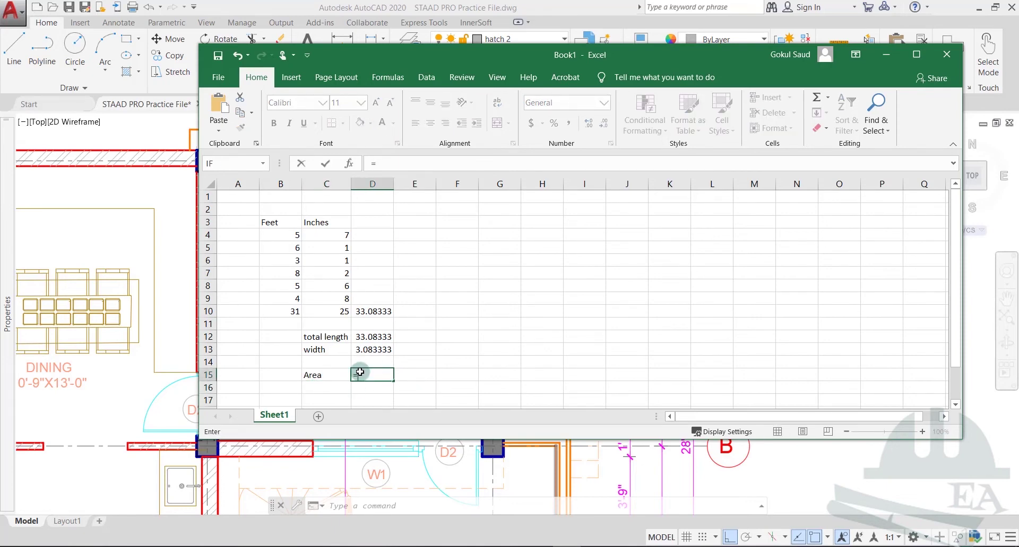
click(359, 336)
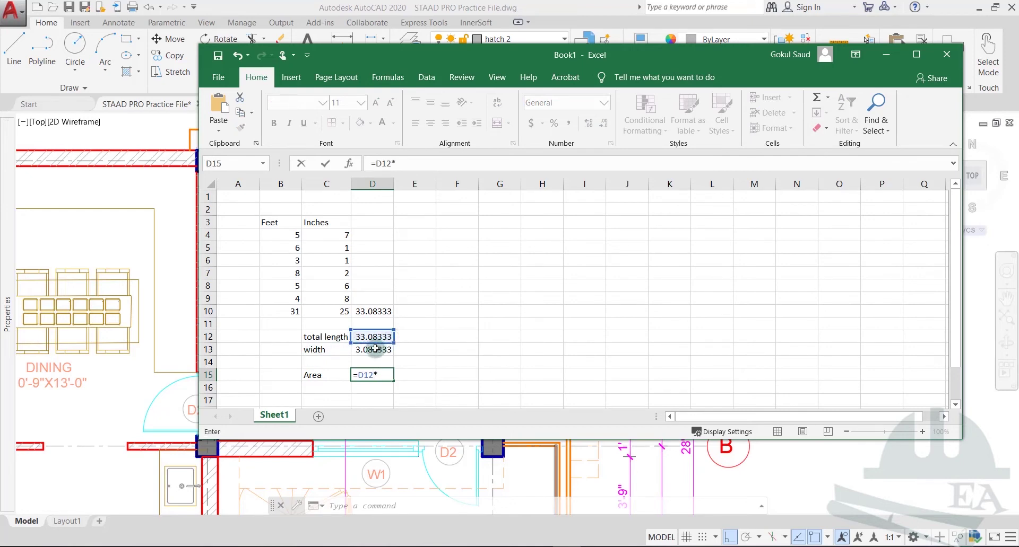
text(*)
click(375, 349)
key(Return)
scroll(373, 344, down, 2)
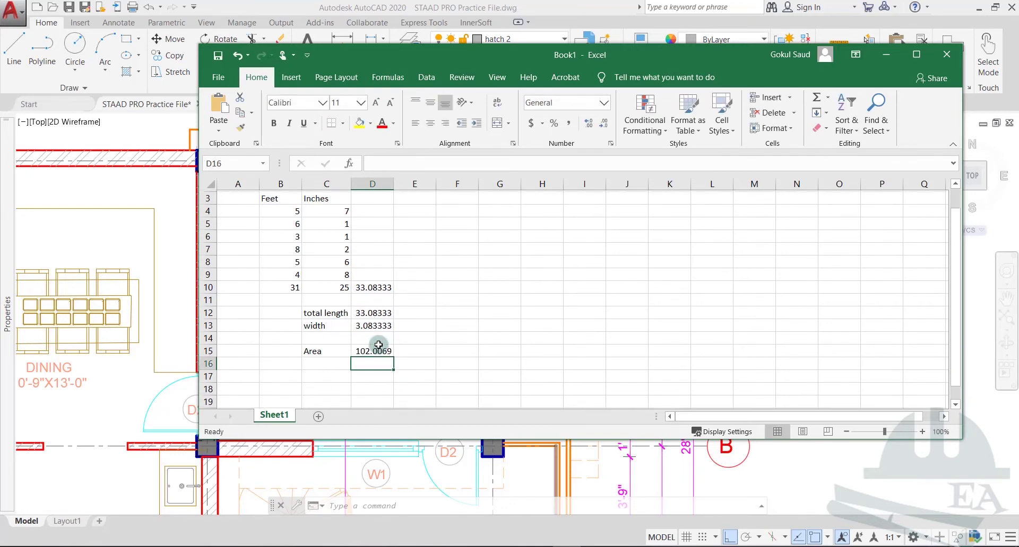
Enter the unit "ft2" in E15 beside the calculated area.
click(365, 299)
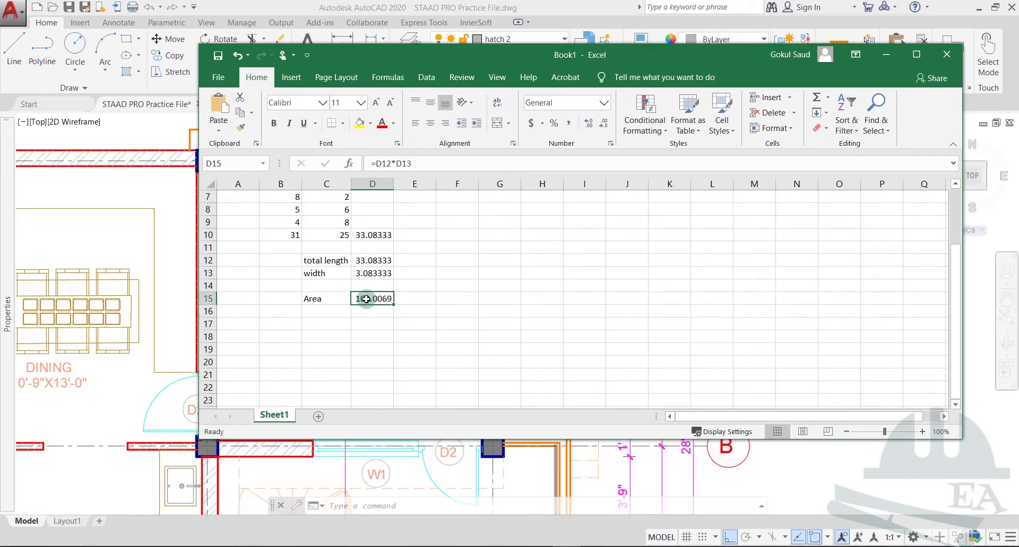
click(400, 301)
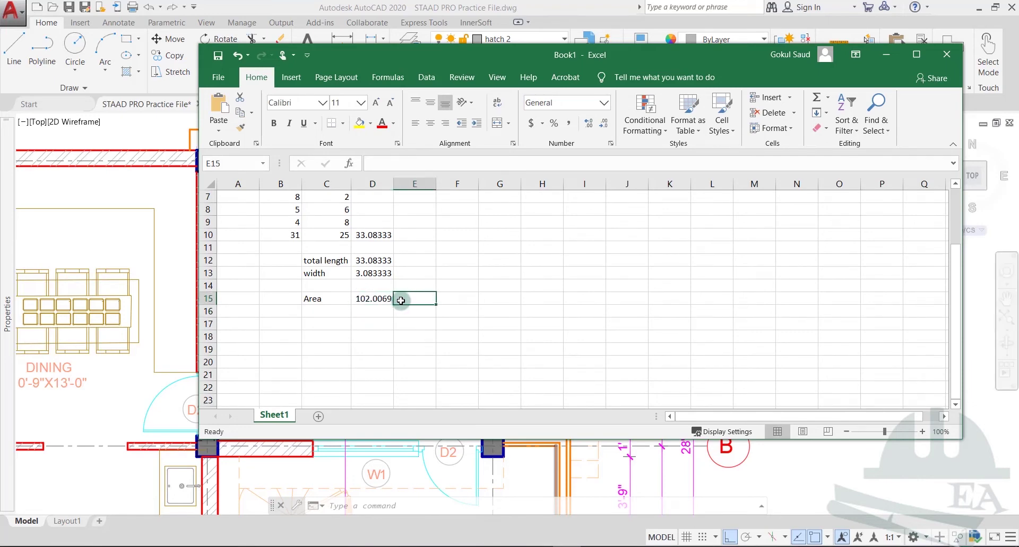
text(ft2)
key(Return)
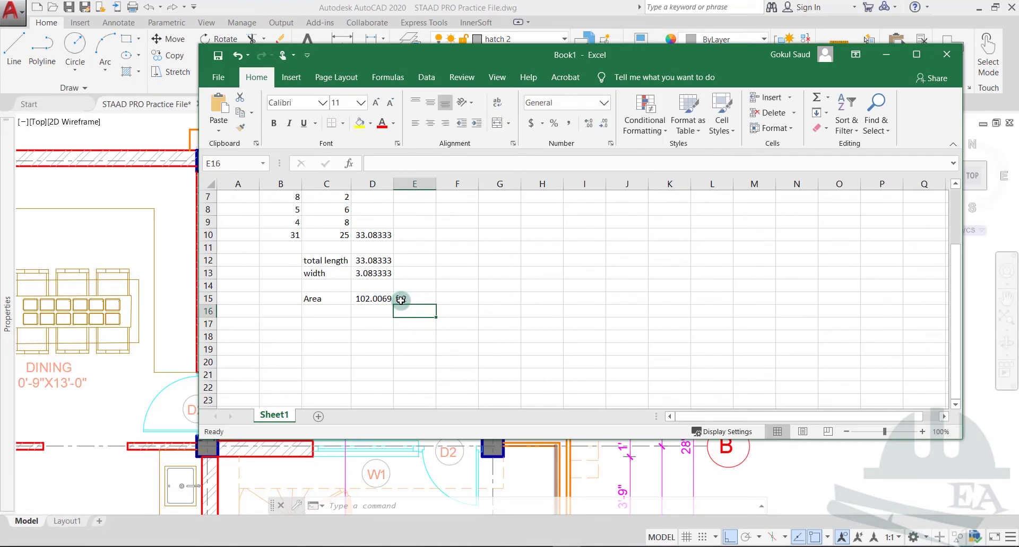
Convert the area to square metres in D16 with =D15/3.281/3.281 and enter the unit "m2" in E16.
click(373, 310)
text(=)
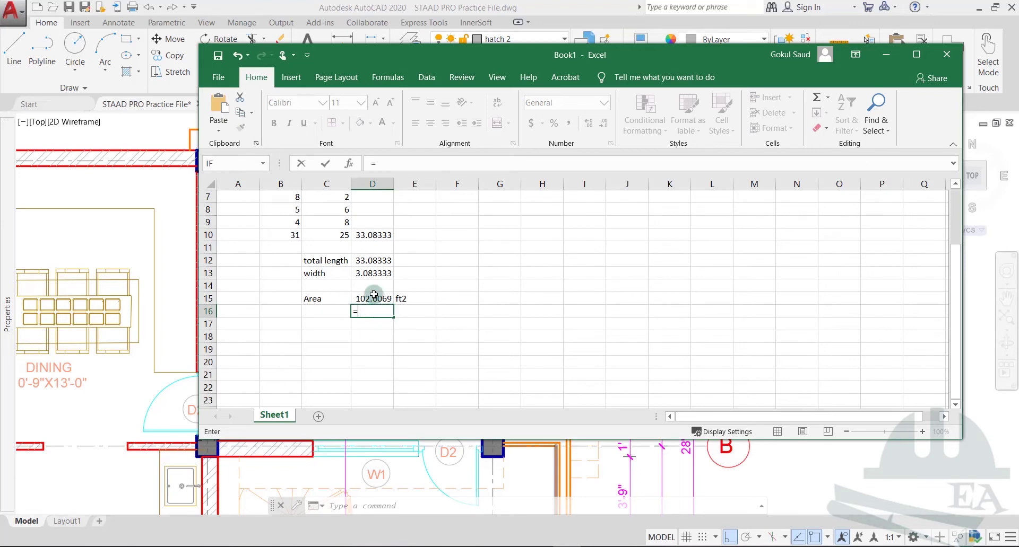
click(373, 299)
text(/3.281)
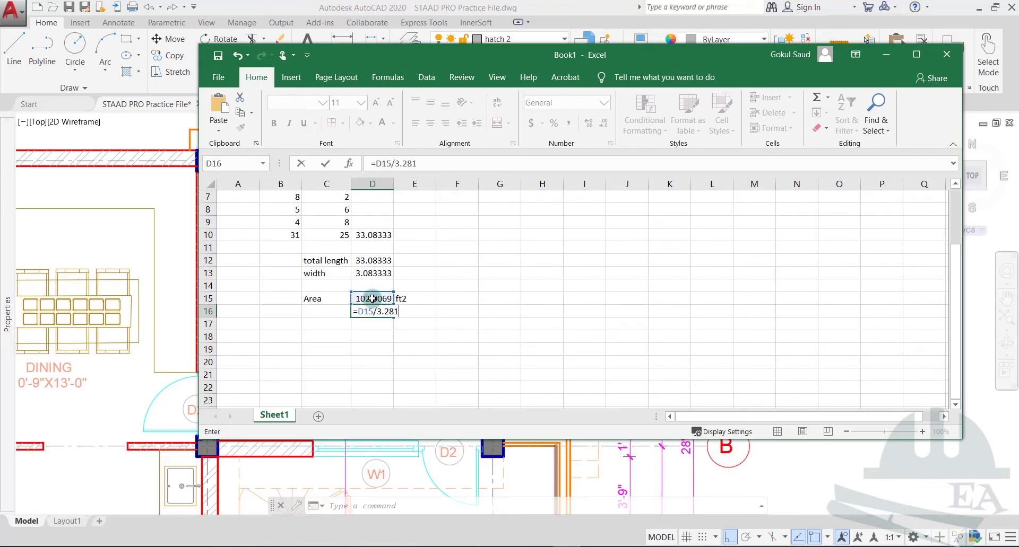
text(/3.281)
key(Return)
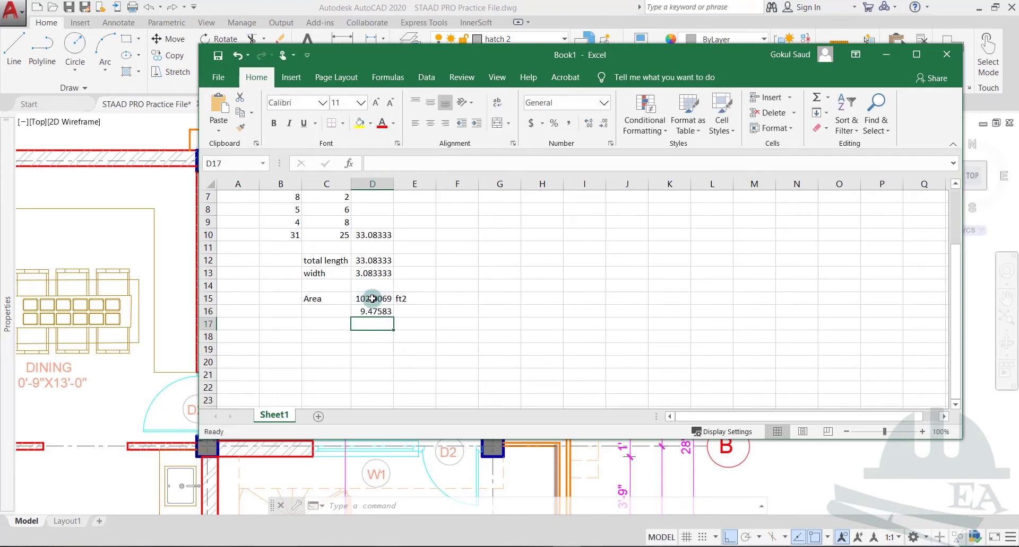
click(408, 315)
text(m2)
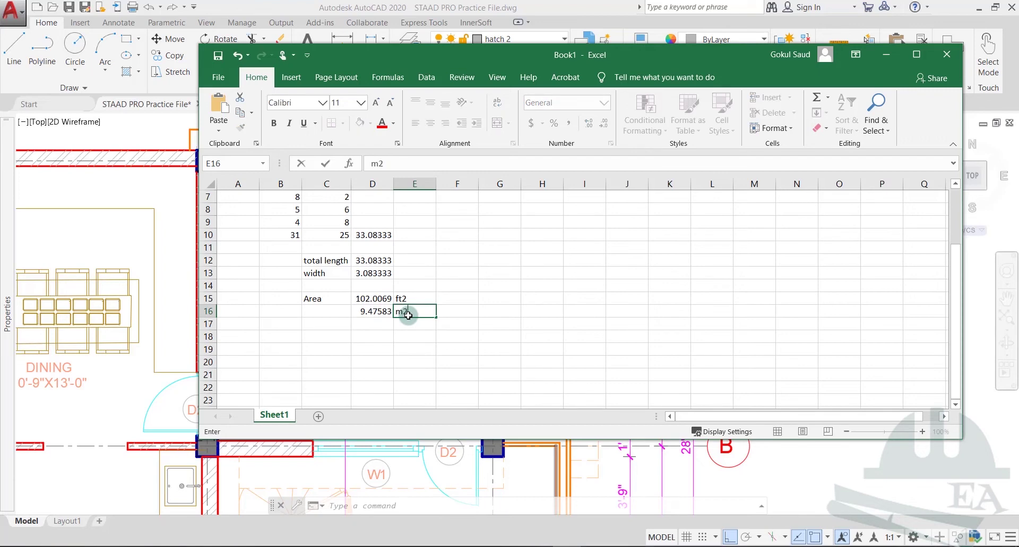
key(Return)
Enter the label "thickness" in C18, two rows below the converted area.
click(317, 334)
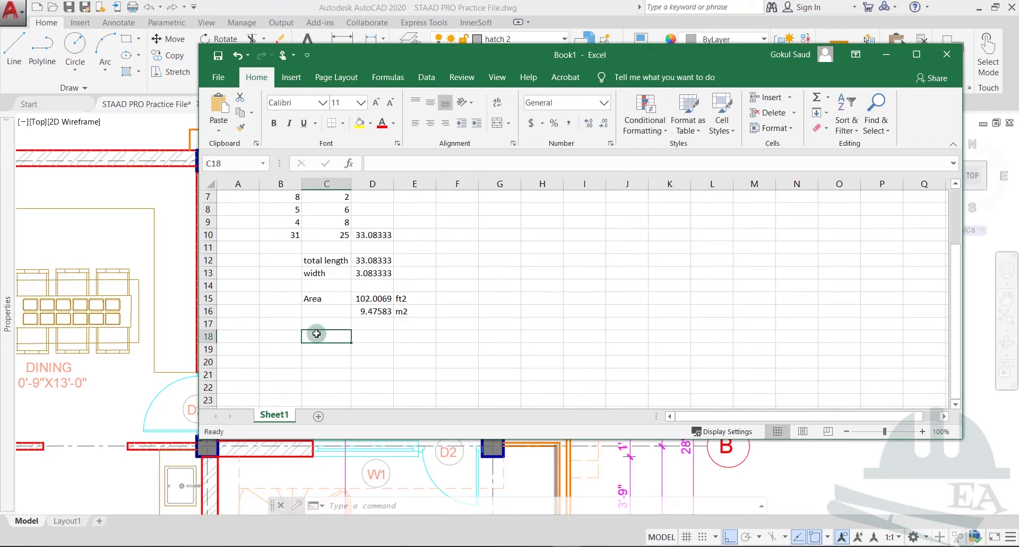
text(t)
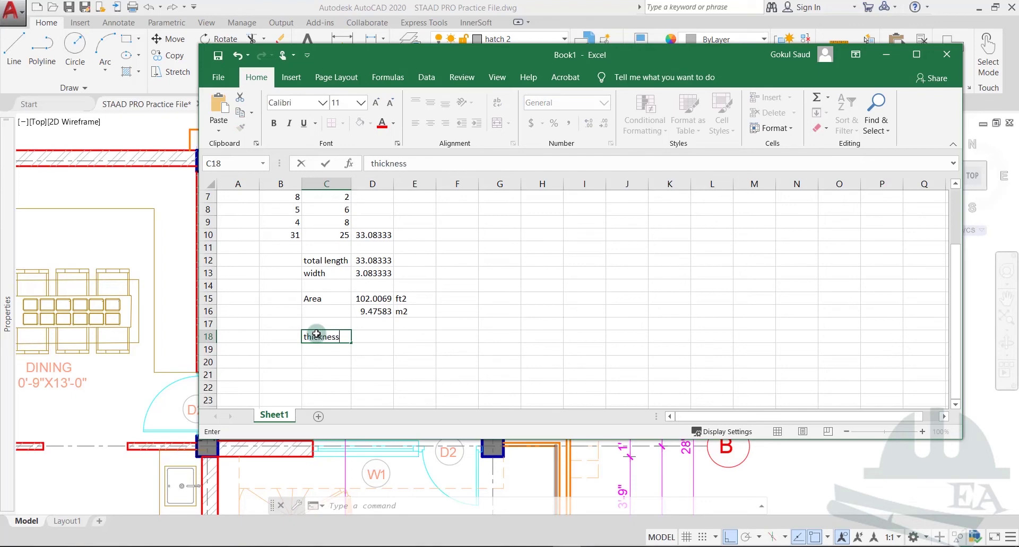
text(hickness)
key(Return)
click(370, 336)
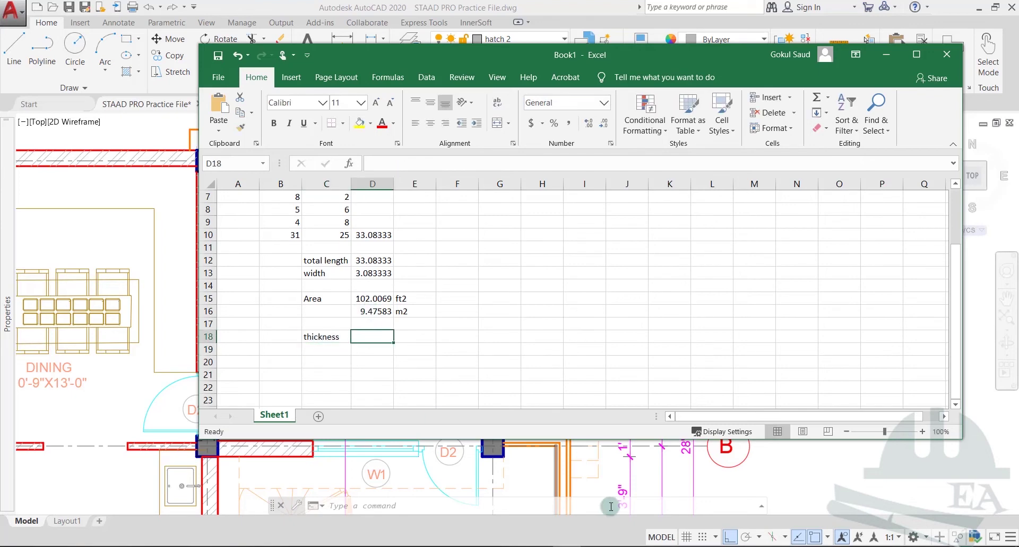
Switch to AutoCAD and add an aligned dimension across the slab thickness where the stair flight meets the floor slab in the section.
click(658, 546)
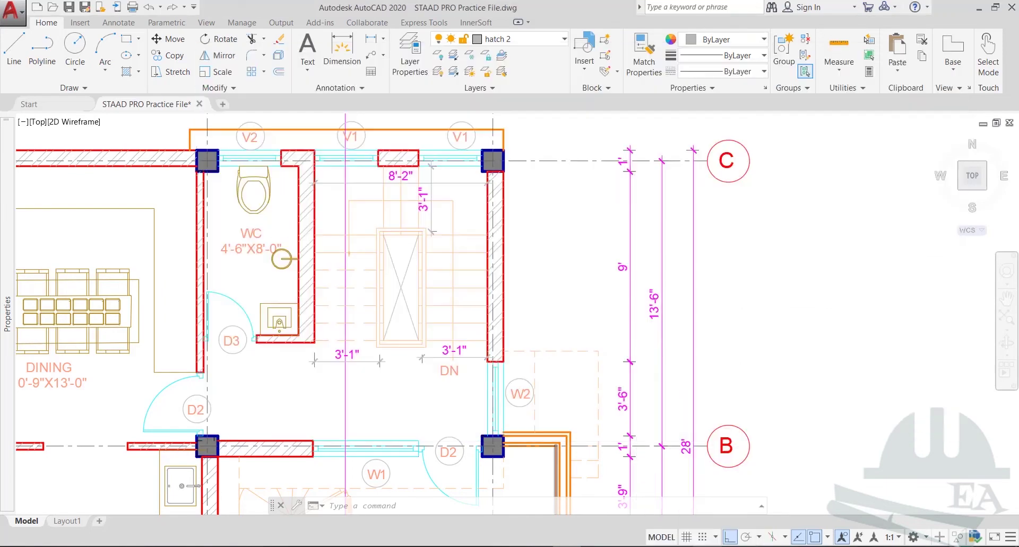
scroll(577, 279, down, 6)
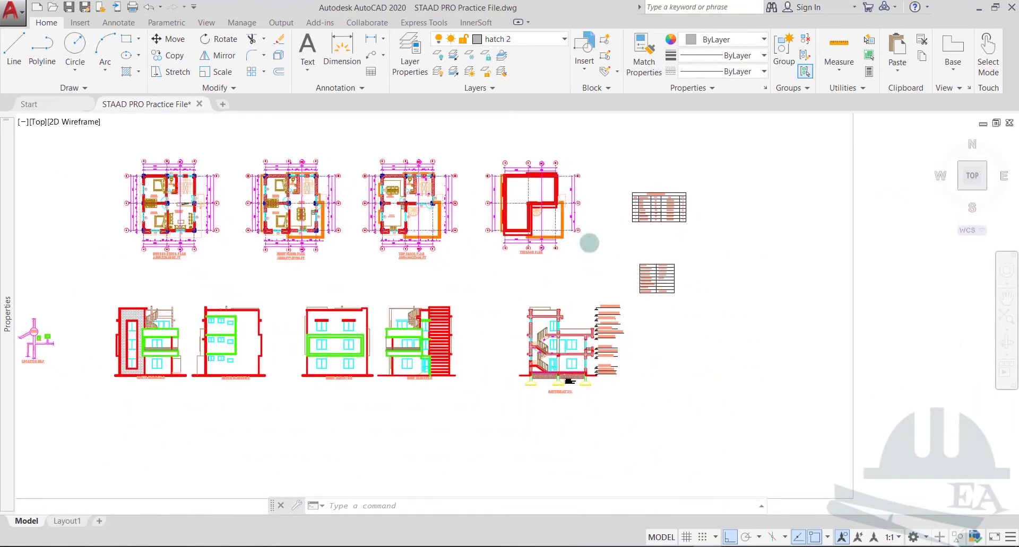
scroll(552, 345, up, 8)
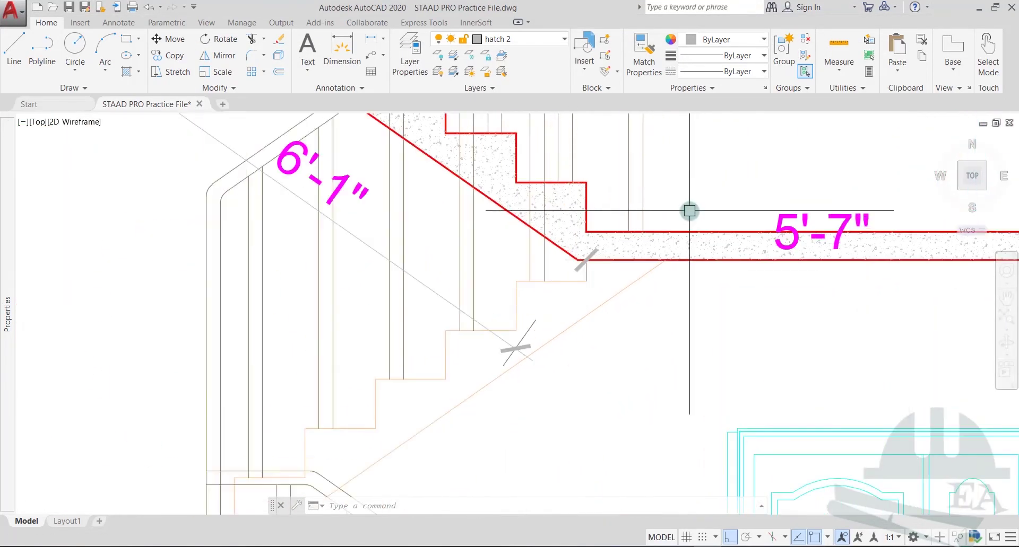
click(383, 42)
click(344, 88)
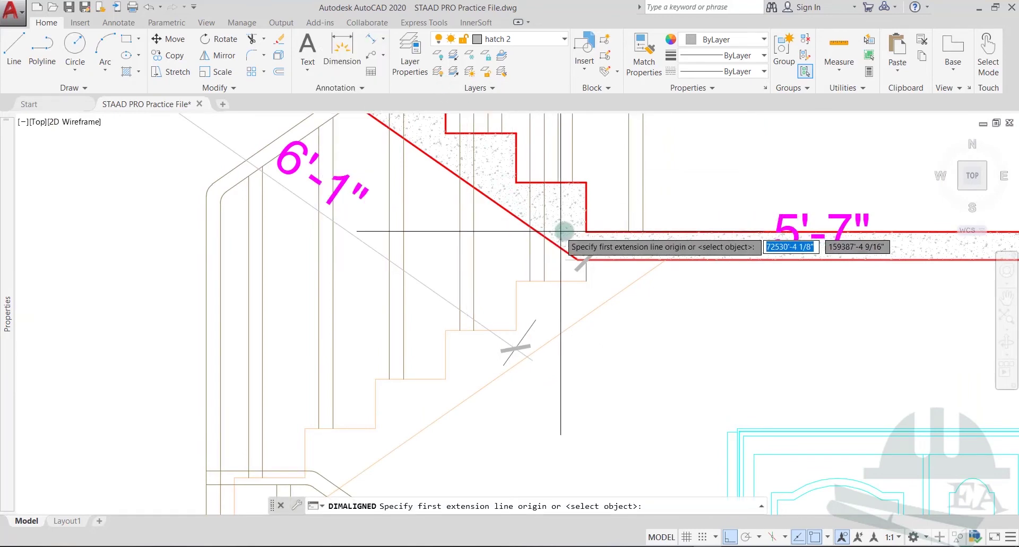
click(578, 259)
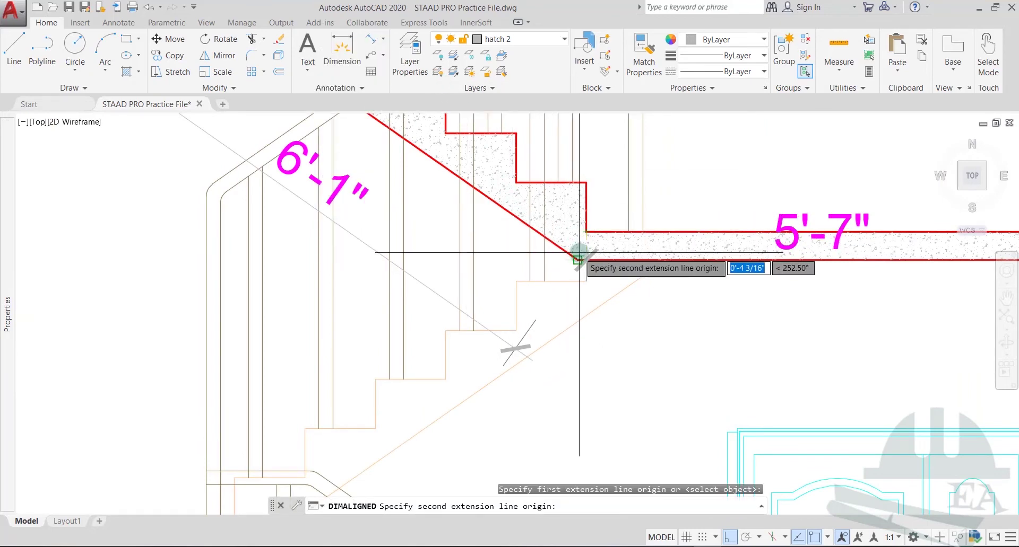
click(585, 232)
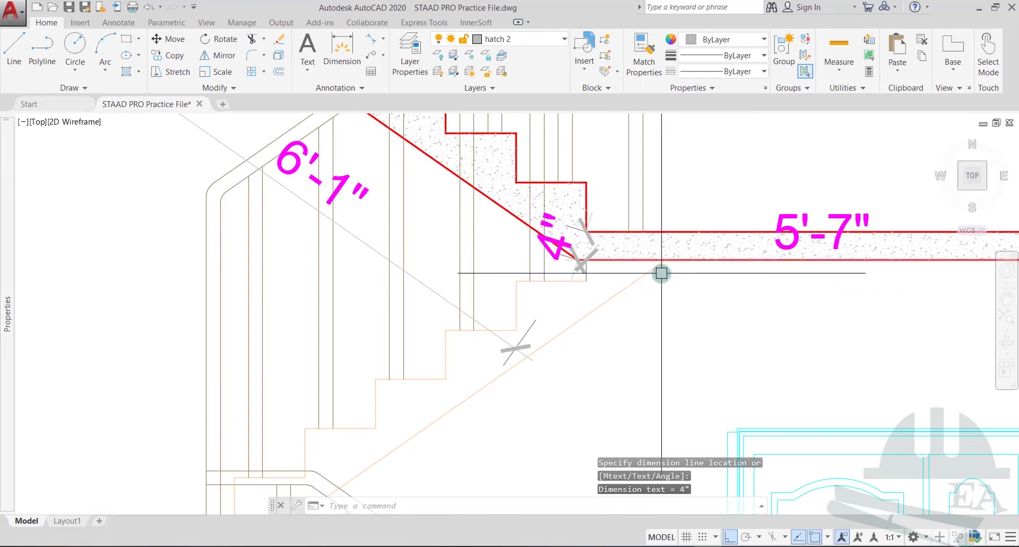
scroll(655, 244, down, 3)
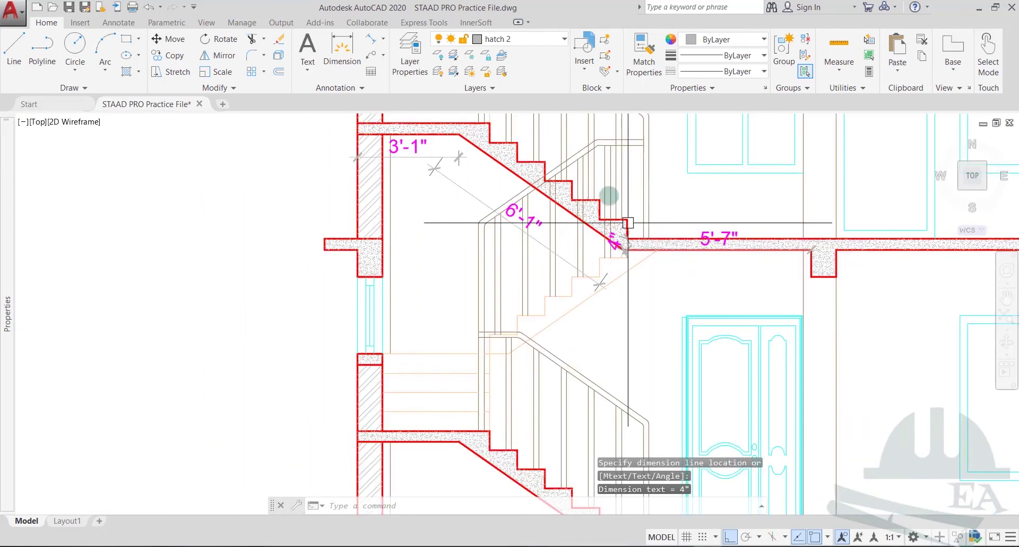
Switch back to the Book1 workbook in Excel and enter a thickness of 0.1 in D18.
mouse_move(567, 546)
click(566, 507)
click(390, 337)
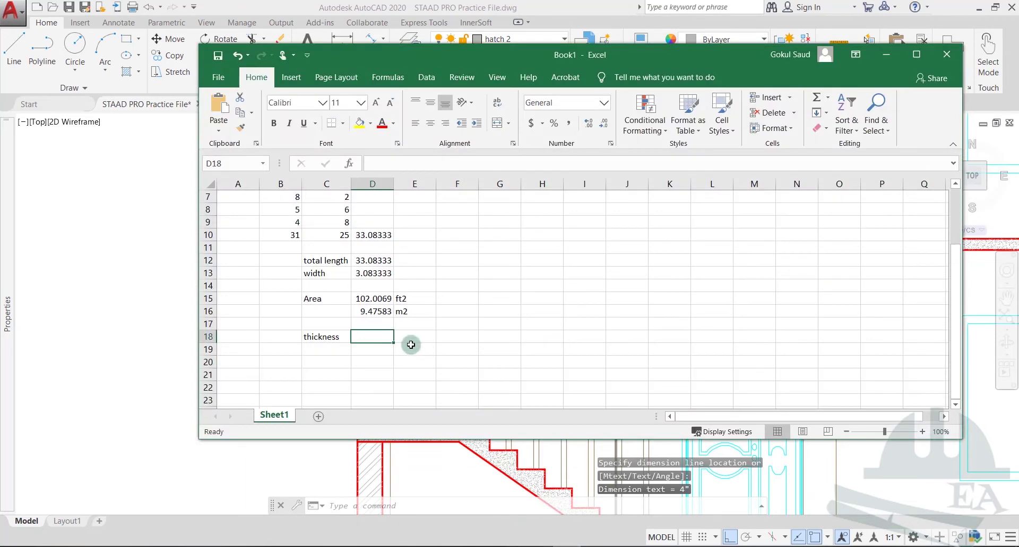
text(0.1)
key(Return)
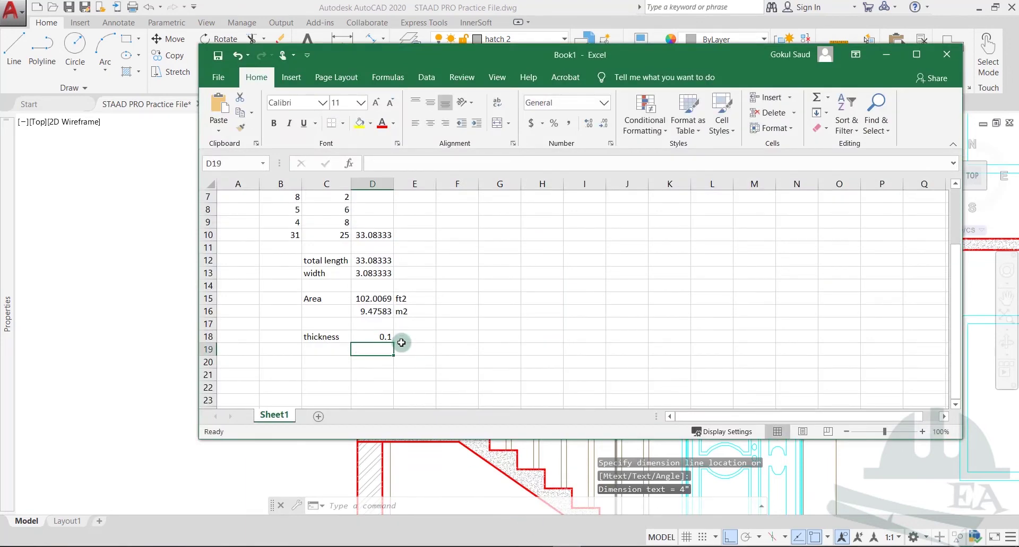
Enter the label "Volume" in C20 and calculate the concrete volume in D20 with =D16*D18.
click(313, 361)
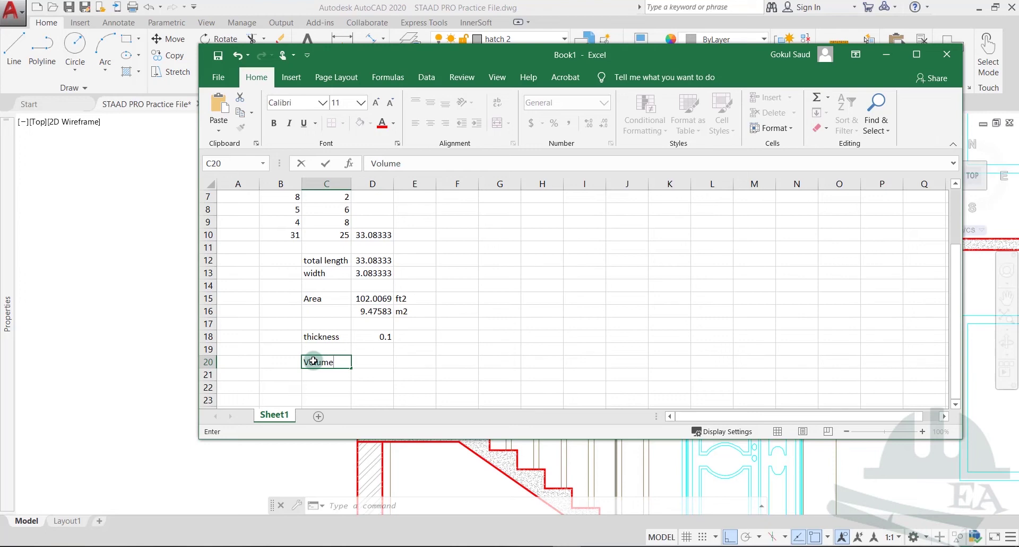
key(Tab)
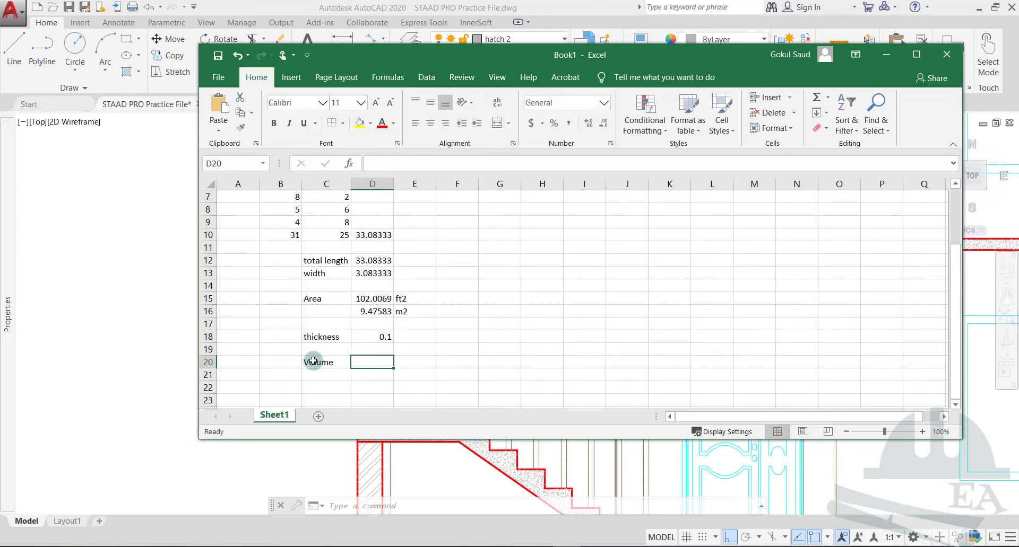
text(=)
click(368, 312)
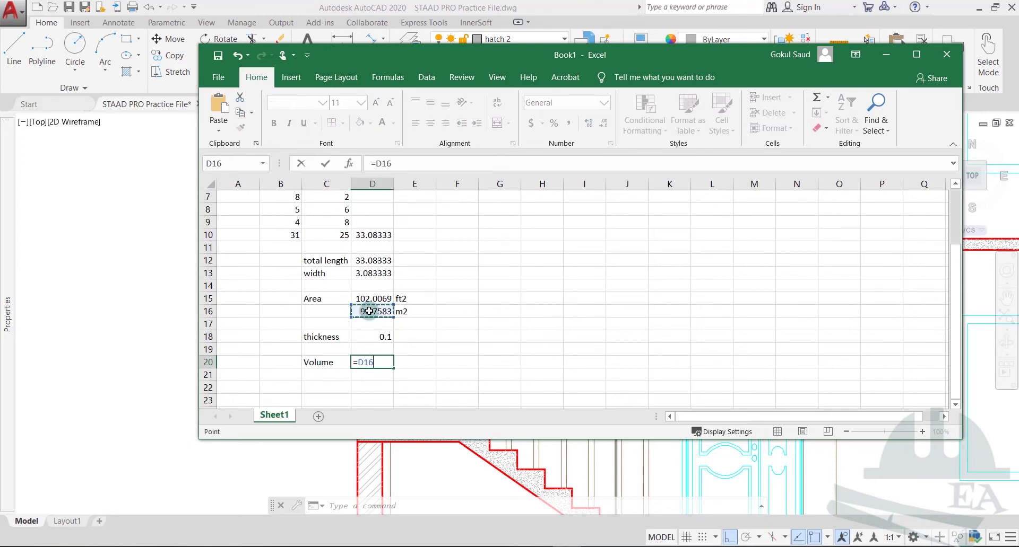
text(*)
click(372, 337)
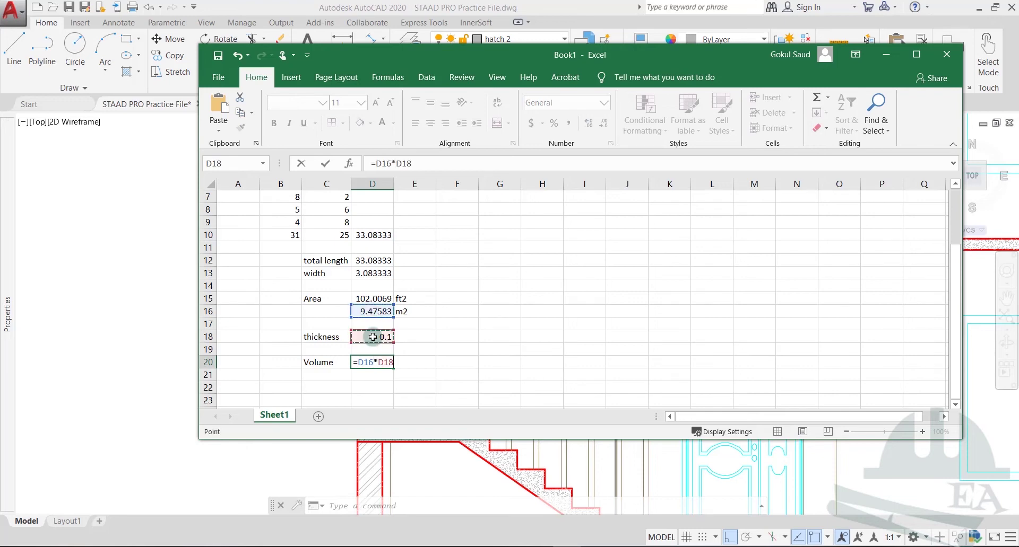
key(Return)
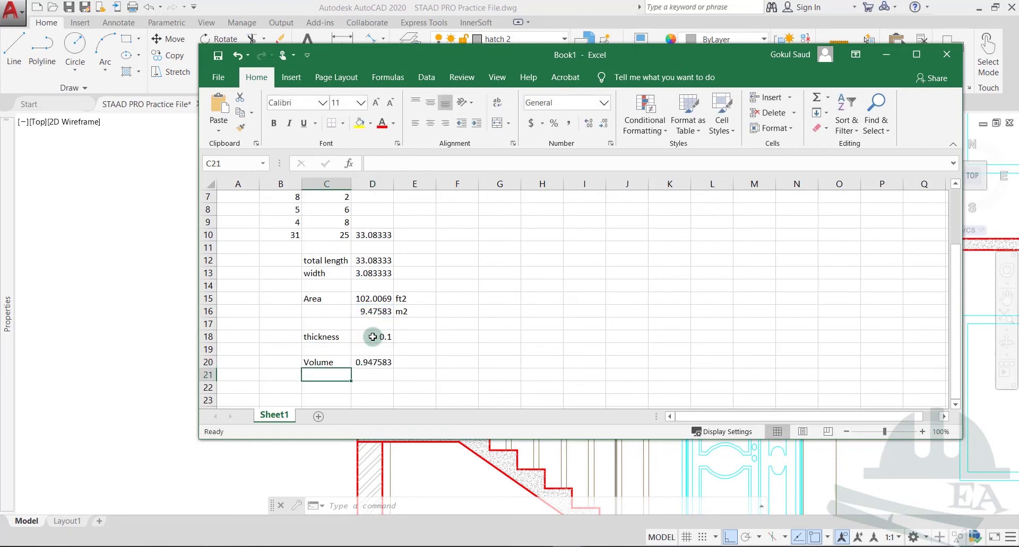
Enter the unit "m3" in E20 beside the calculated volume.
click(370, 365)
click(414, 361)
text(m3)
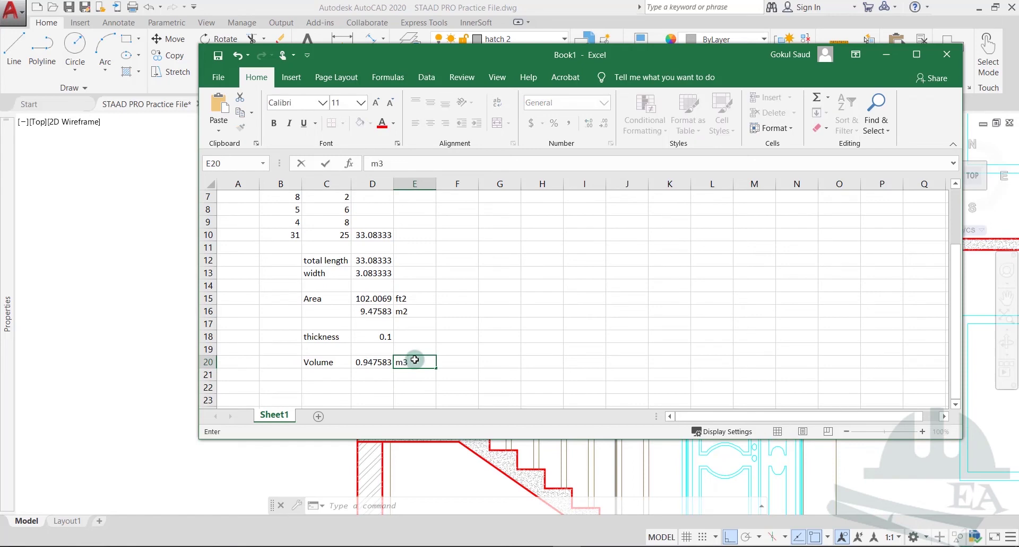
key(Return)
Maximize the workbook window and enter the label "1 step" in B22, two rows below the volume.
double_click(657, 49)
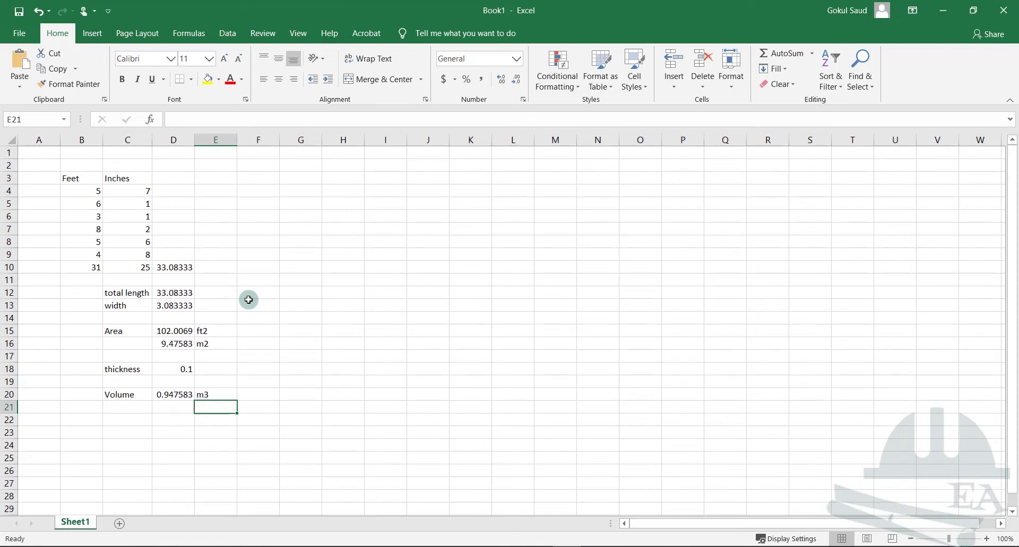
scroll(248, 300, down, 2)
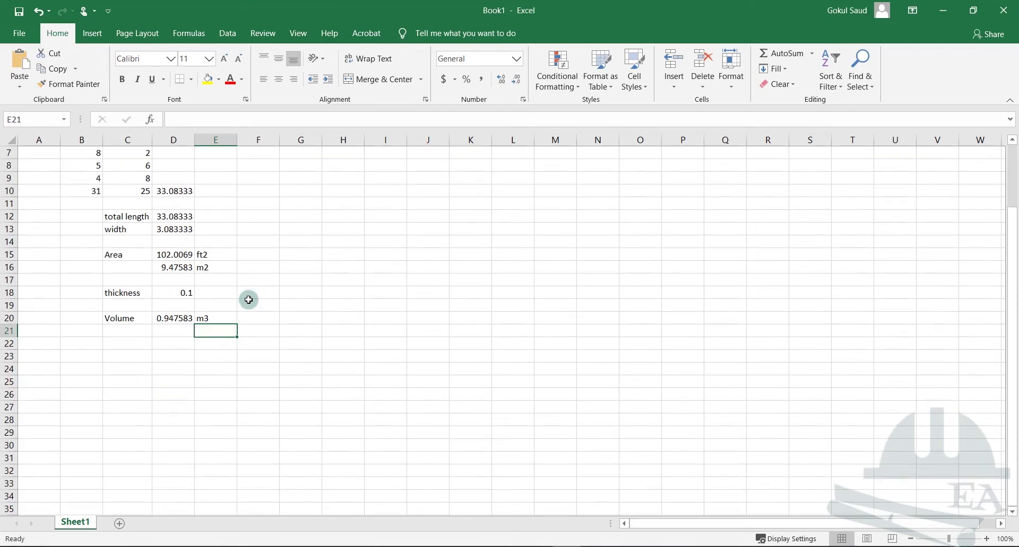
click(114, 348)
click(68, 345)
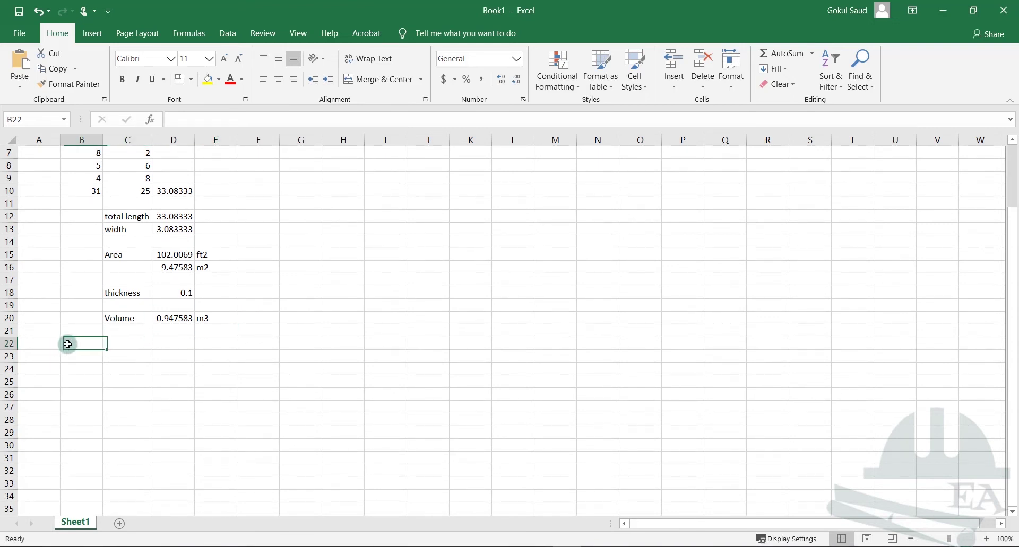
text(1 step)
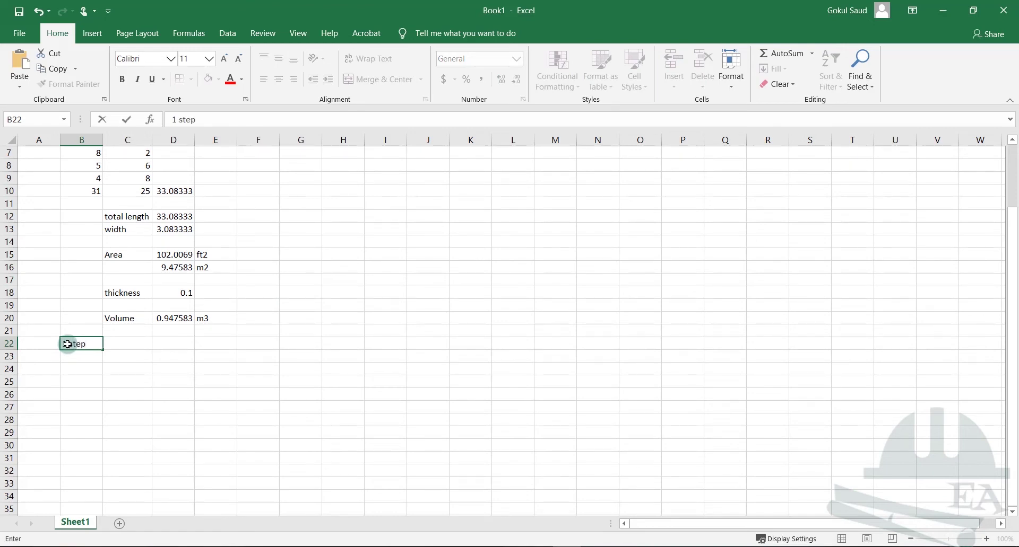
key(Tab)
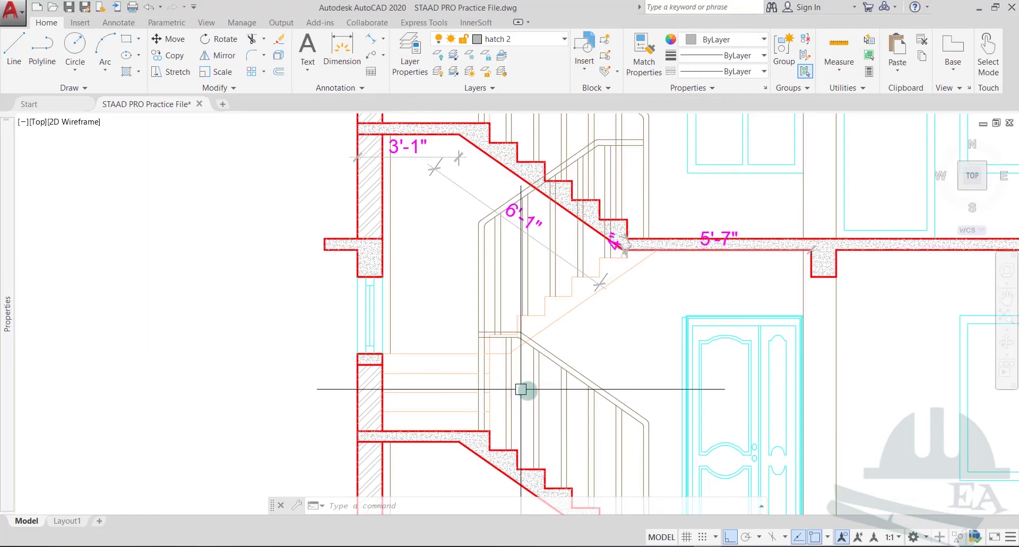
Switch to AutoCAD and add an aligned dimension along the tread of the first step below the landing in the section.
scroll(399, 251, up, 5)
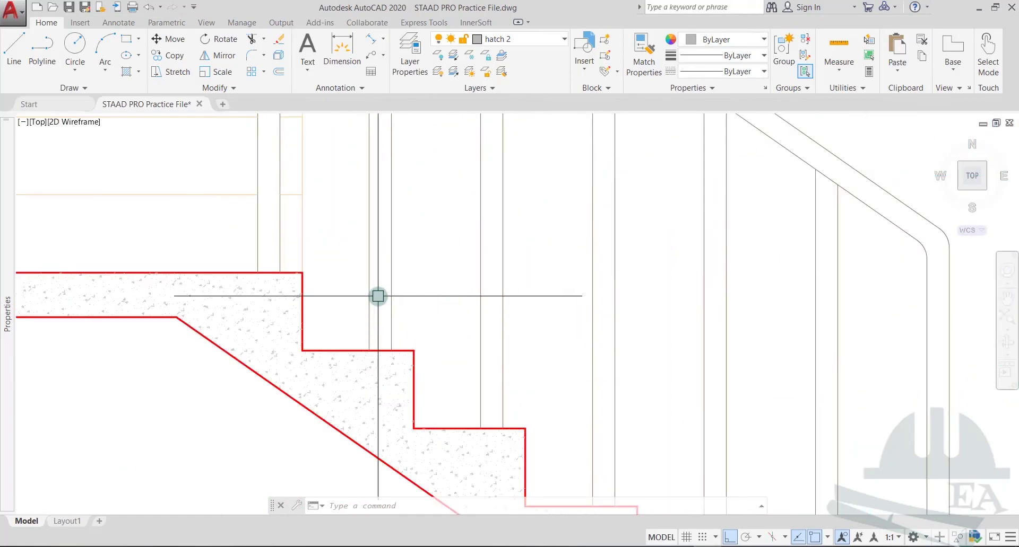
click(370, 40)
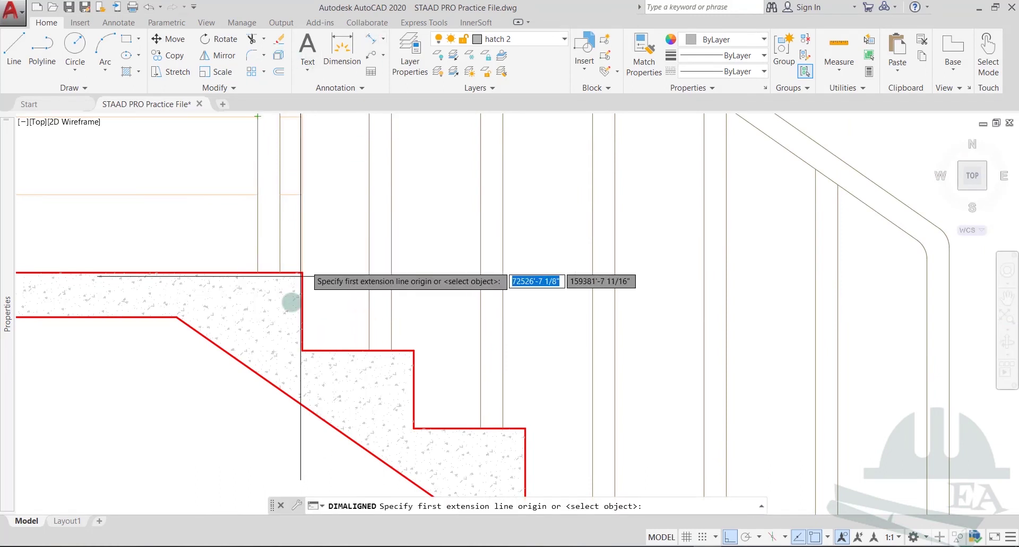
click(302, 351)
click(413, 350)
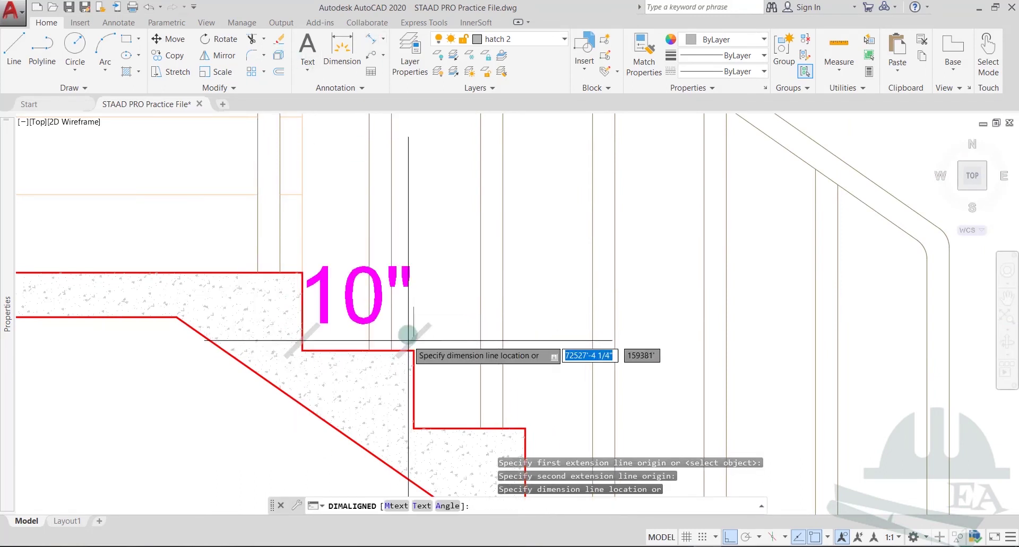
click(415, 306)
Add an aligned dimension along the riser directly below the dimensioned tread.
key(Return)
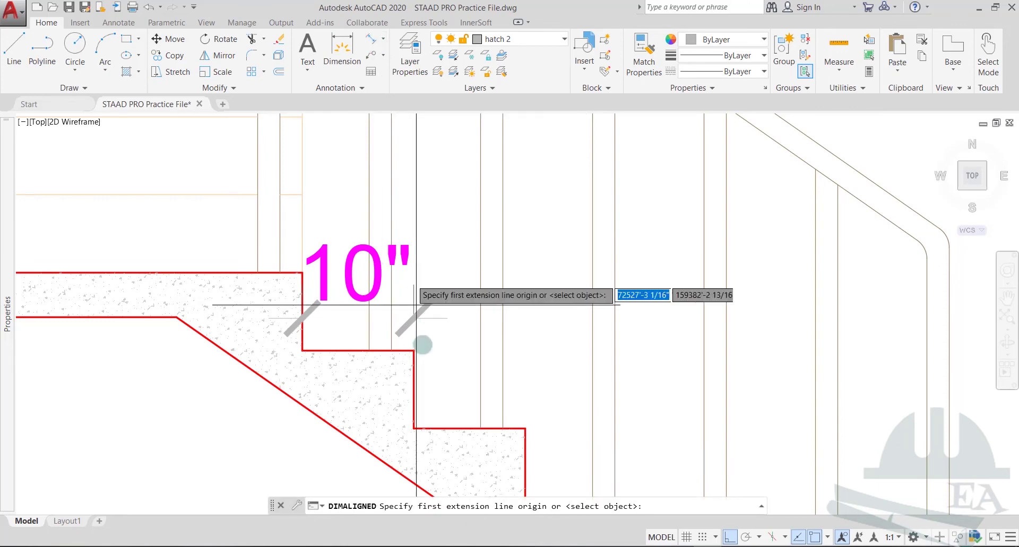
click(413, 351)
click(413, 428)
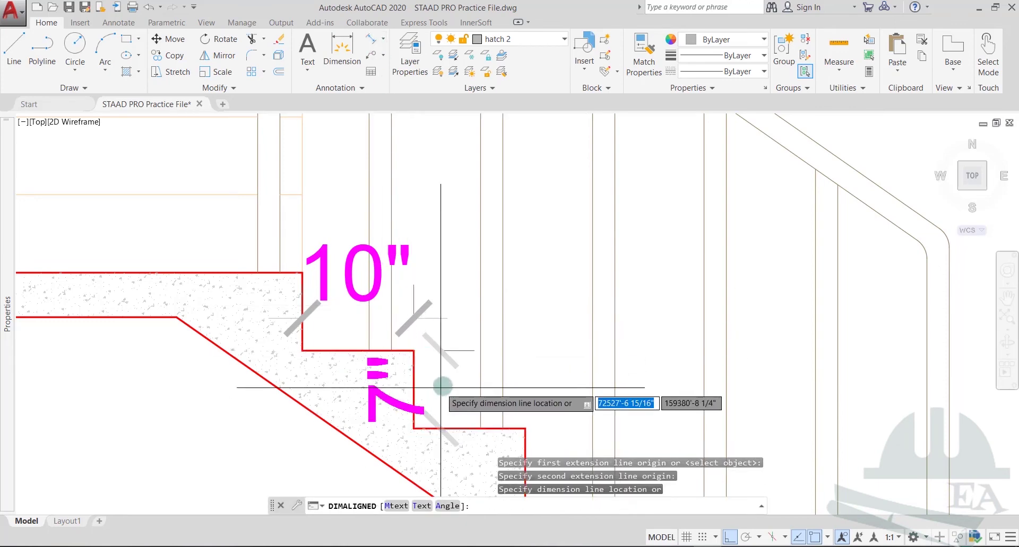
click(442, 386)
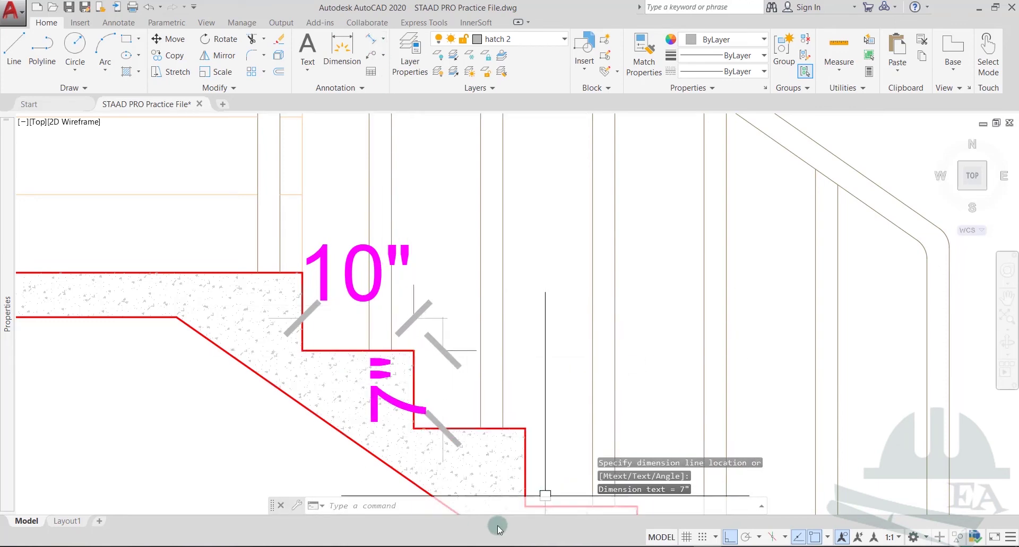
Switch back to the Book1 workbook in Excel and start the one-step area formula in C22 with =1/2.
click(570, 546)
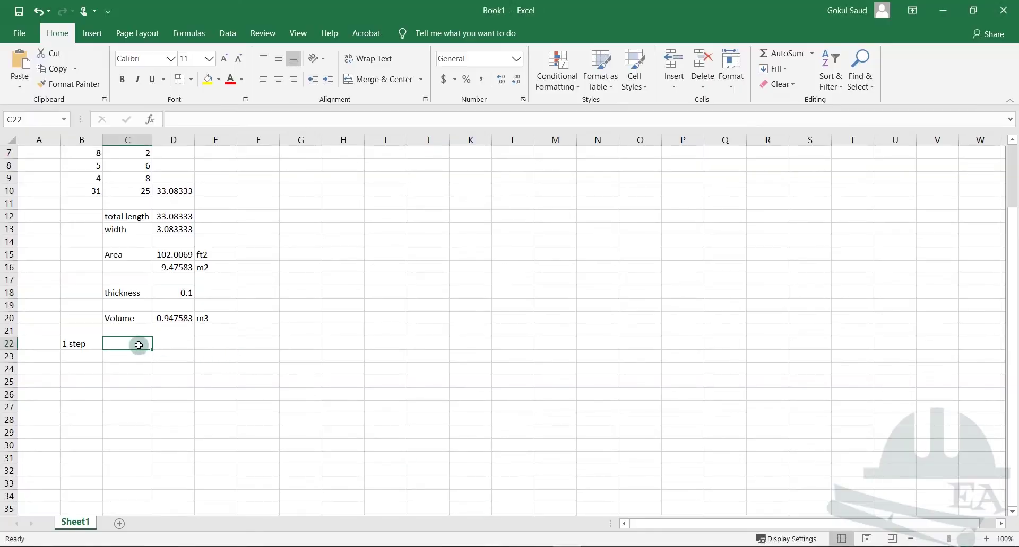
text(=)
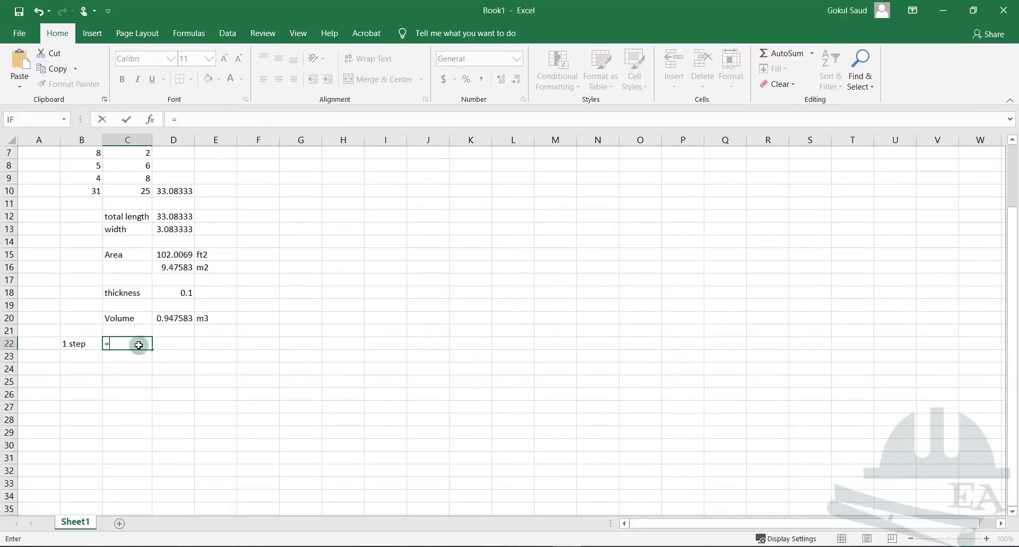
text(1/2)
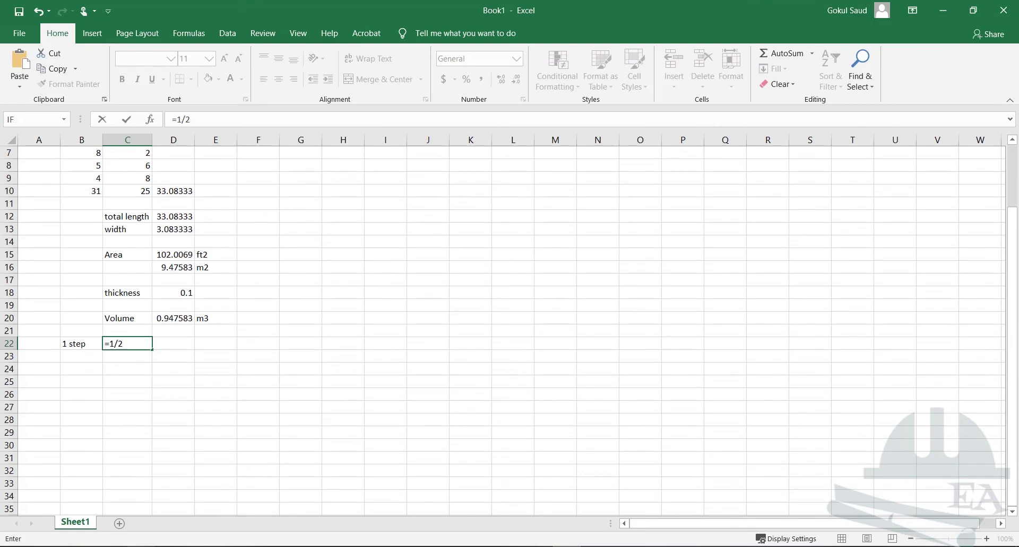
Switch to SketchBook and draw a right triangle below the staircase length notes as the cross-section of one step.
mouse_move(454, 545)
click(453, 501)
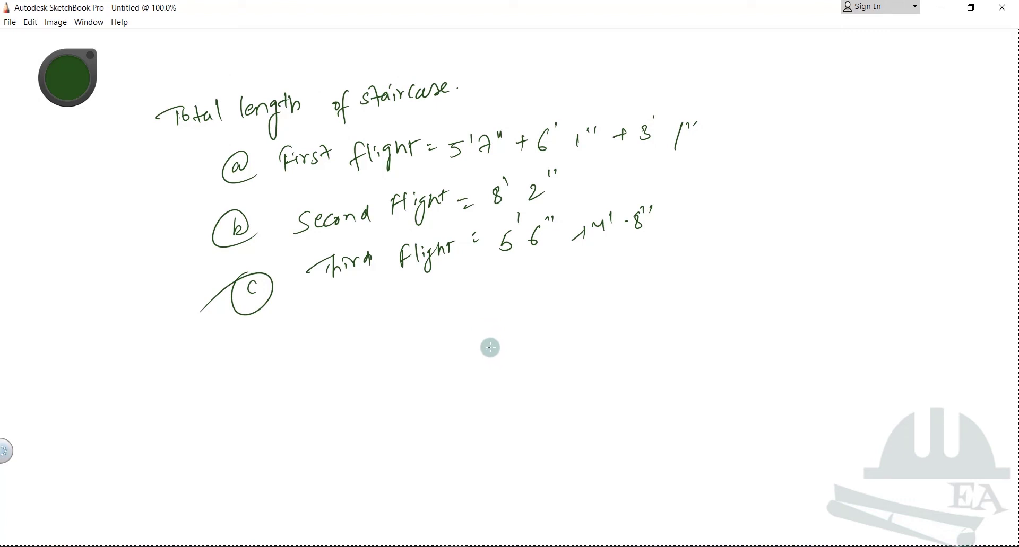
drag(488, 349, 620, 326)
key(ctrl+z)
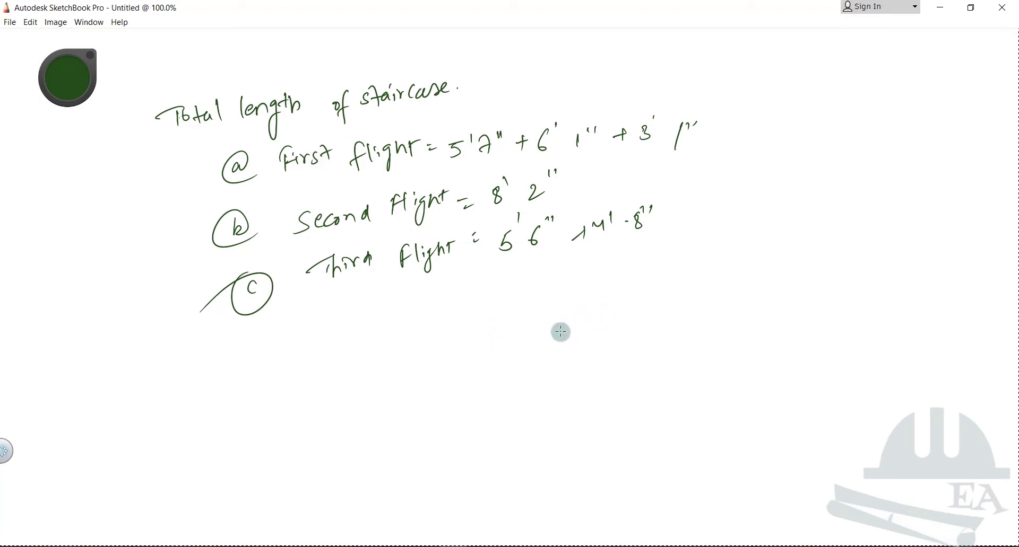
mouse_move(530, 354)
shift+mouse_down()
mouse_move(642, 353)
mouse_move(640, 447)
shift+mouse_up()
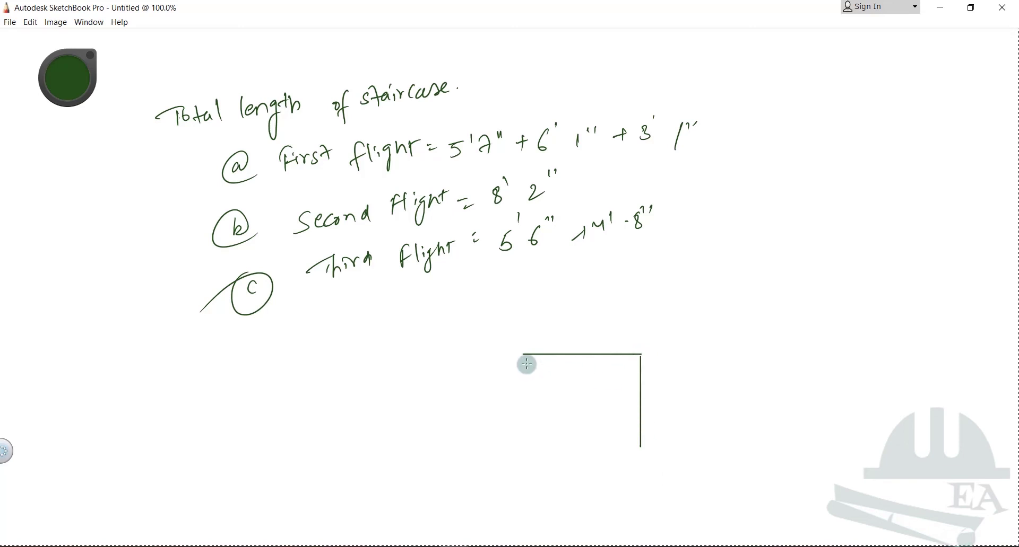
drag(523, 359, 630, 445)
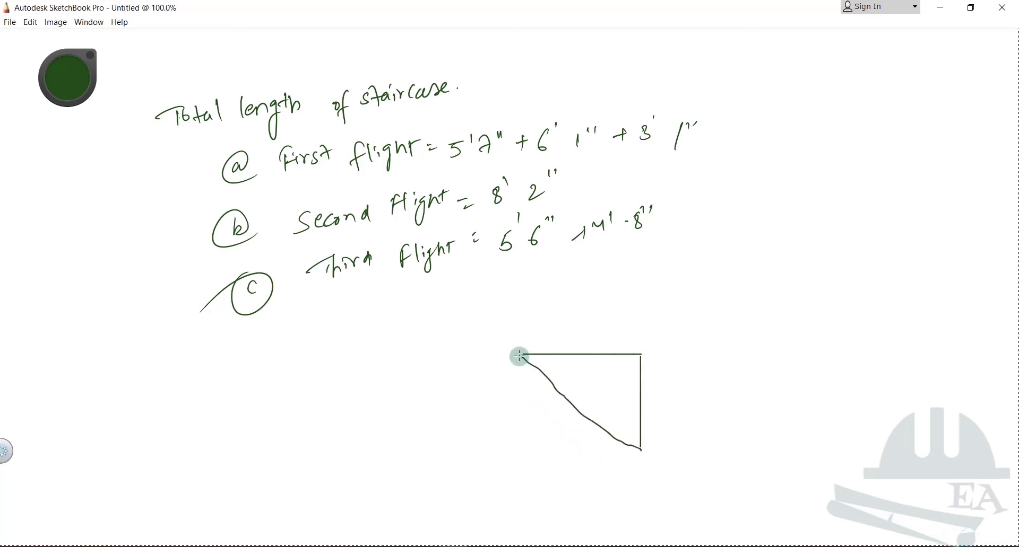
Draw three slanting depth lines up and away from the triangle's corners to show the step's width.
shift+drag(520, 355, 648, 237)
drag(642, 358, 747, 198)
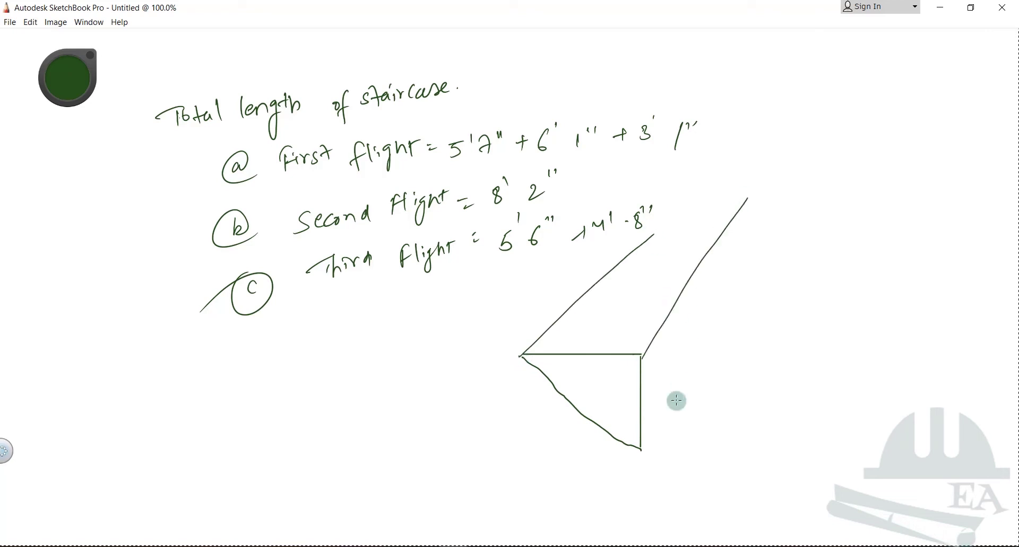
drag(642, 456, 820, 223)
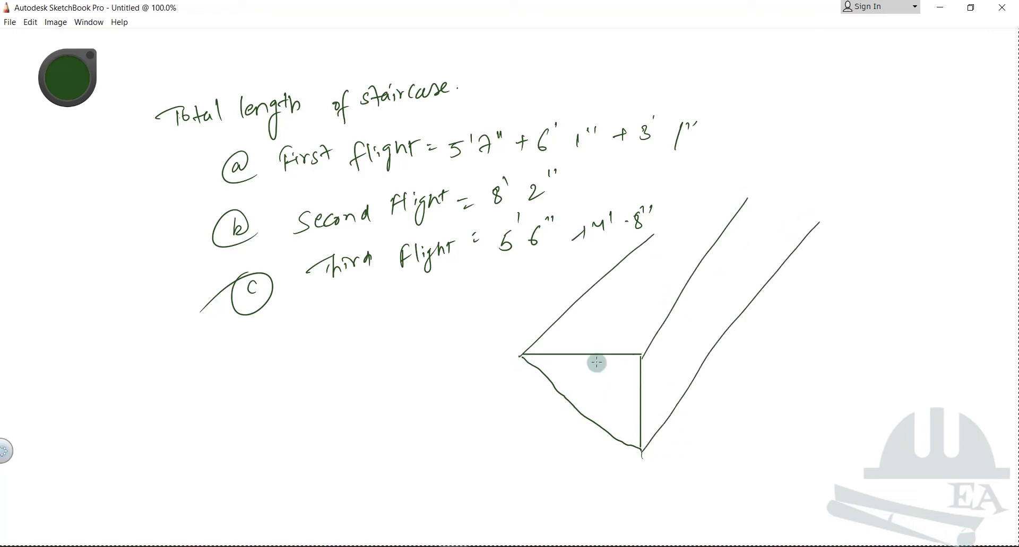
Hatch the inside of the triangle with short diagonal strokes to mark the step's cross-sectional area.
mouse_move(598, 354)
mouse_down()
mouse_move(572, 383)
mouse_move(590, 406)
mouse_up()
mouse_move(629, 378)
mouse_down()
mouse_move(599, 416)
mouse_move(609, 428)
mouse_up()
drag(629, 410, 615, 430)
drag(564, 362, 549, 380)
drag(628, 393, 623, 419)
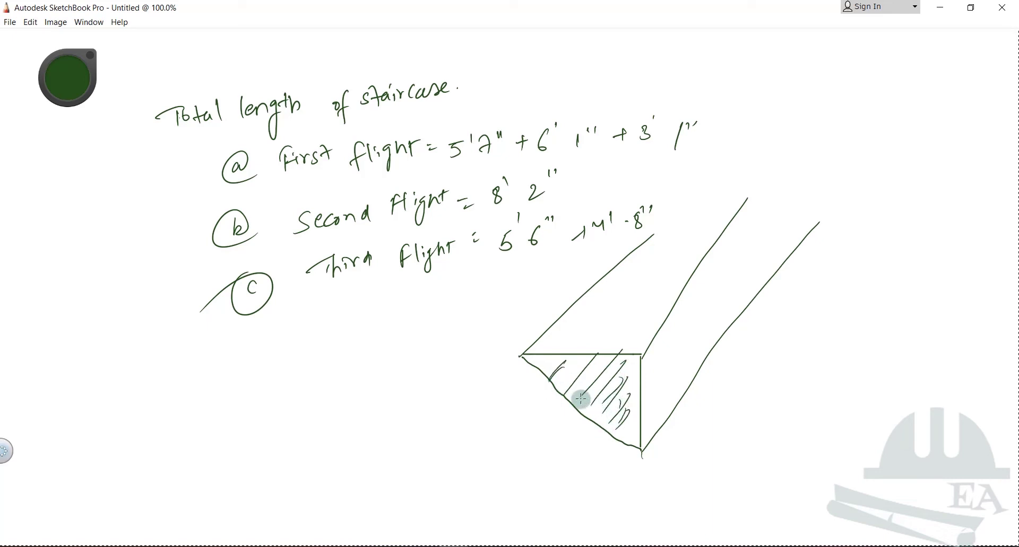
Write the fraction 1/2 beside the triangle and retrace its tread and riser edges and the middle depth line.
drag(501, 392, 517, 417)
drag(514, 434, 546, 425)
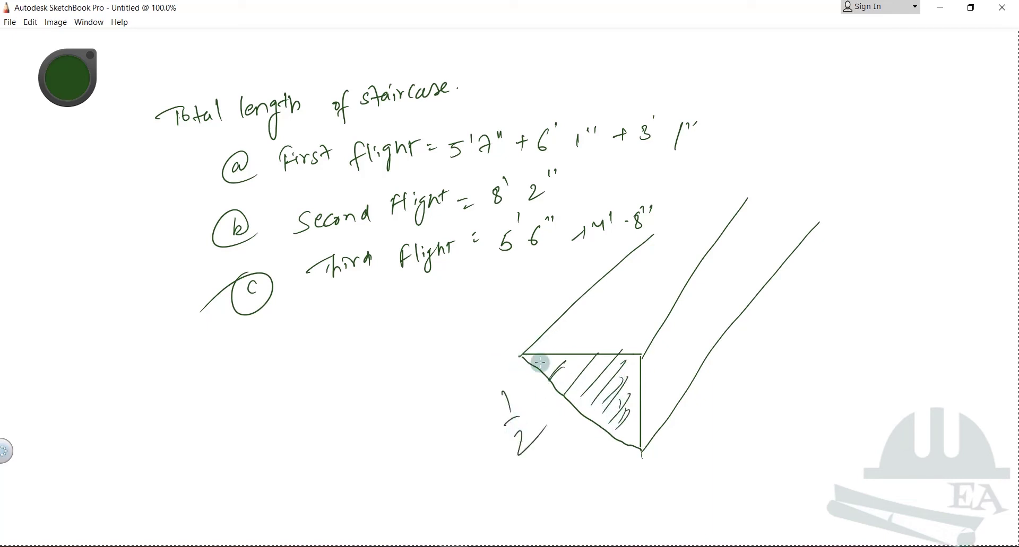
mouse_move(519, 355)
mouse_down()
mouse_move(627, 351)
mouse_move(643, 440)
mouse_up()
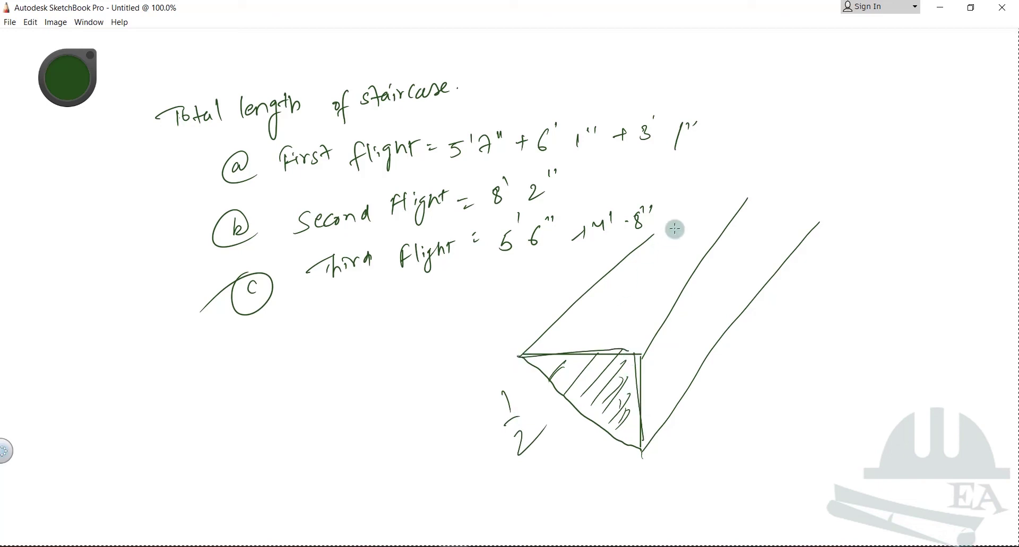
drag(644, 357, 759, 197)
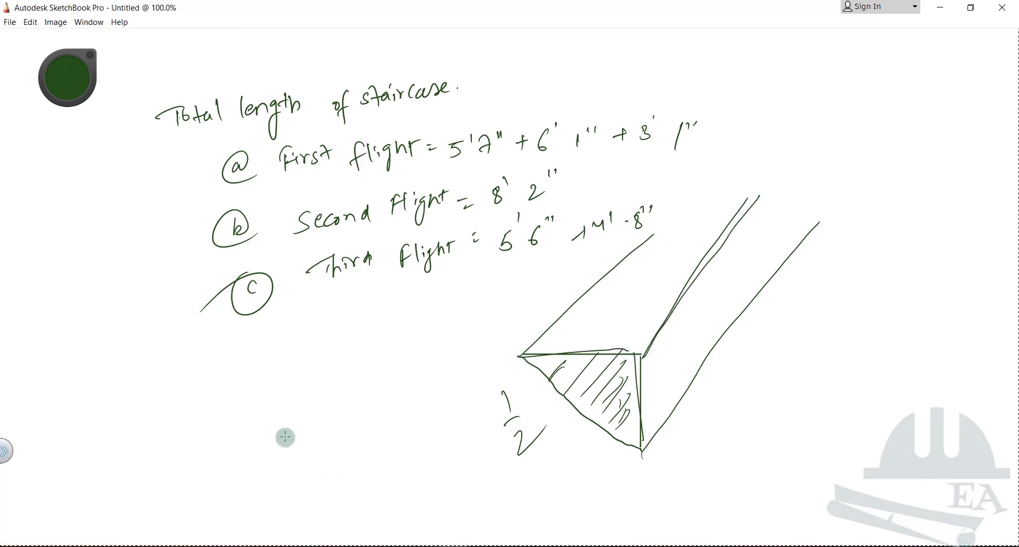
Handwrite "volum" with a circled "a" in the empty area beside the step sketch.
mouse_move(272, 436)
mouse_down()
mouse_move(285, 452)
mouse_move(287, 403)
mouse_move(319, 463)
mouse_up()
mouse_move(307, 436)
mouse_down()
mouse_move(336, 400)
mouse_move(365, 395)
mouse_up()
drag(366, 352, 382, 357)
click(389, 366)
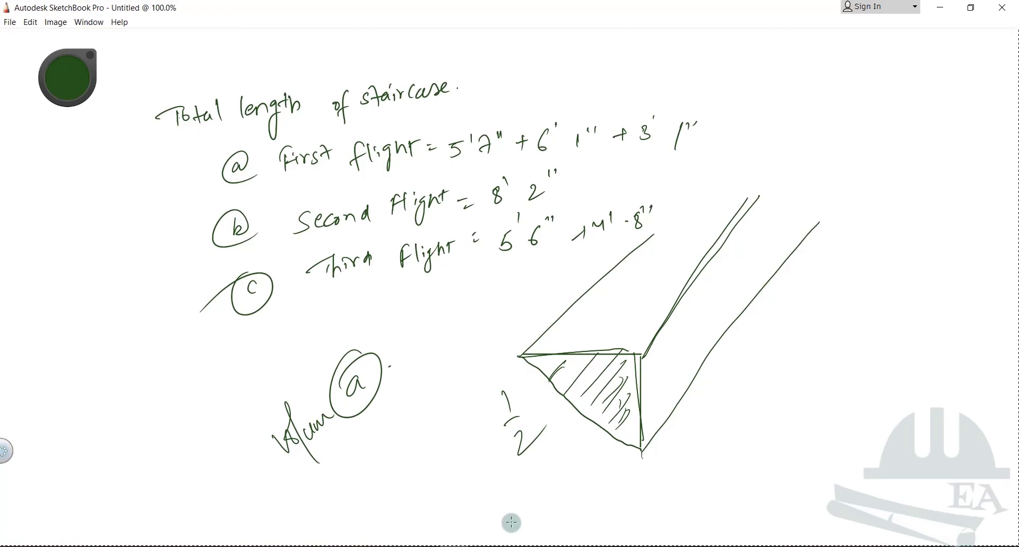
Switch back to Excel, complete C22 as =1/2*10/12* the 7-inch riser in feet, and enter the unit "ft2" in D22.
click(552, 546)
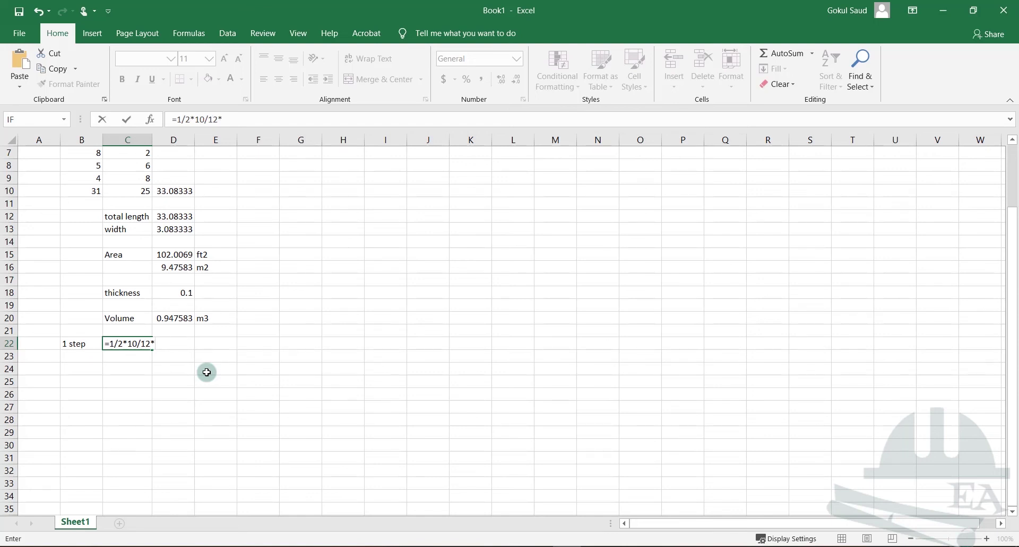
key(Return)
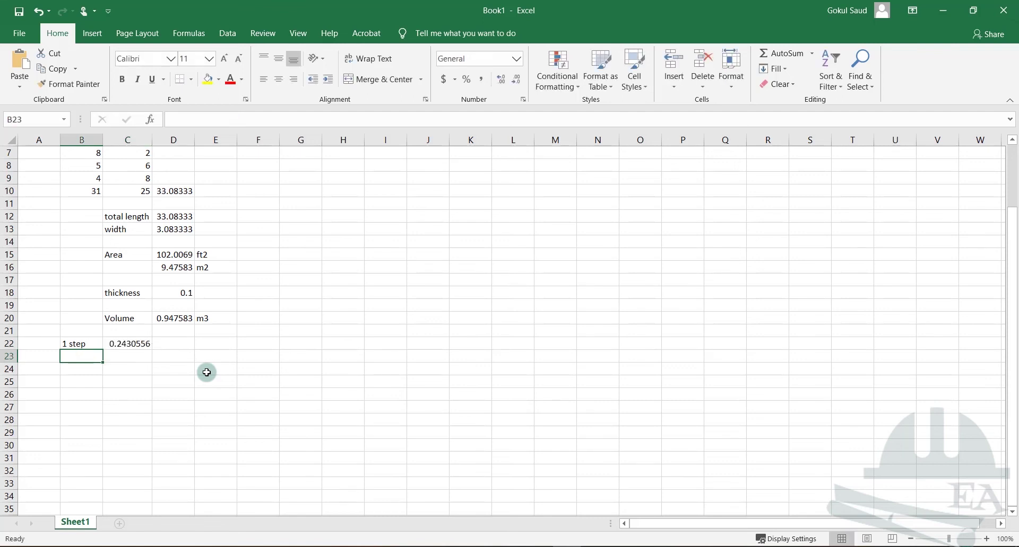
click(180, 344)
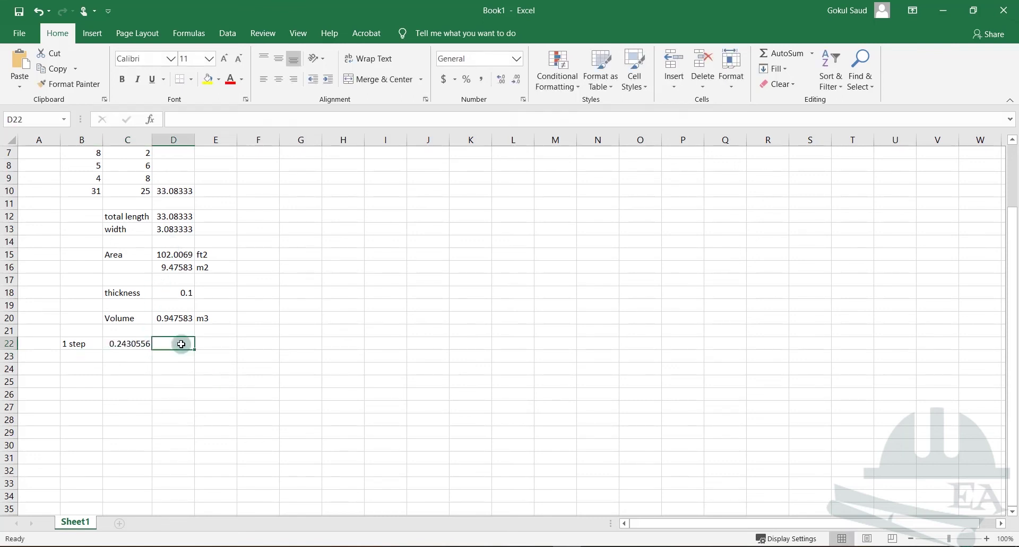
text(f)
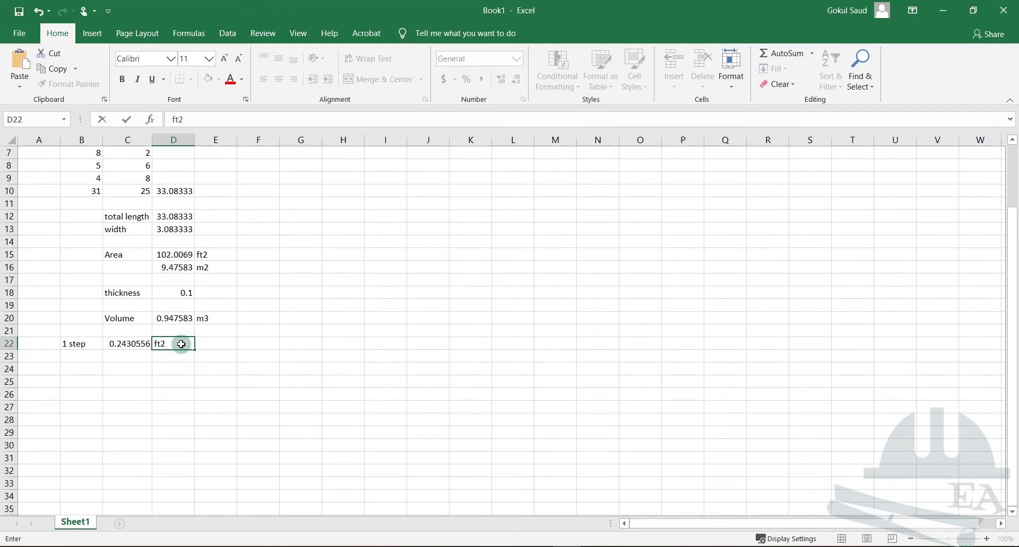
Finish the ft2 unit in D22, move the "1 step" label from B22 to A22, and label B22 "Area".
text(t2)
key(Return)
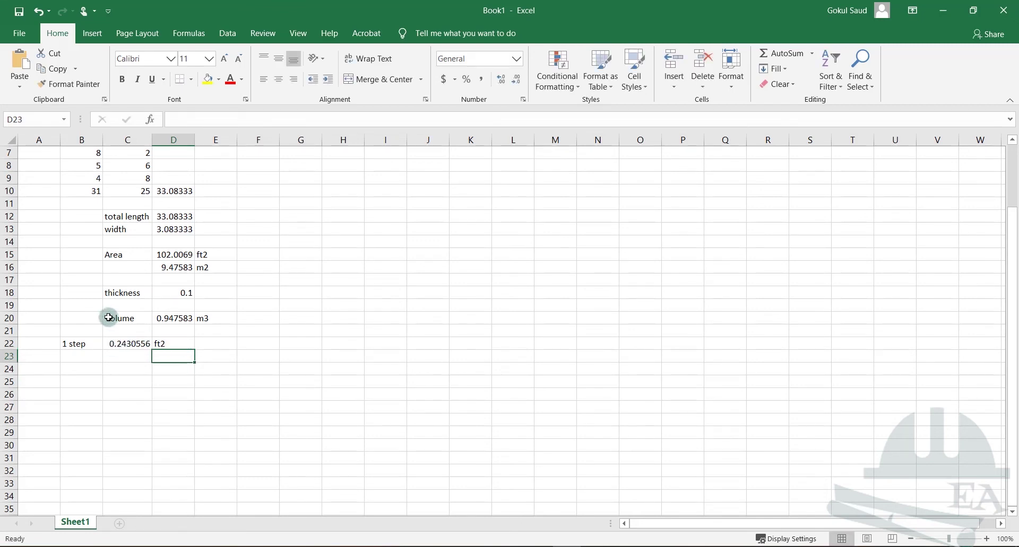
click(78, 346)
drag(78, 348, 21, 346)
click(81, 346)
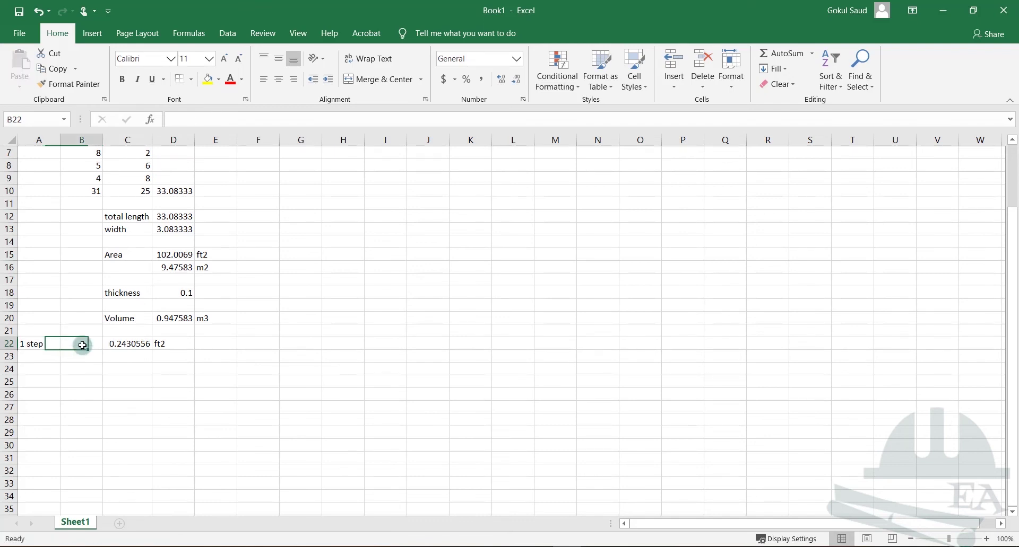
text(Area)
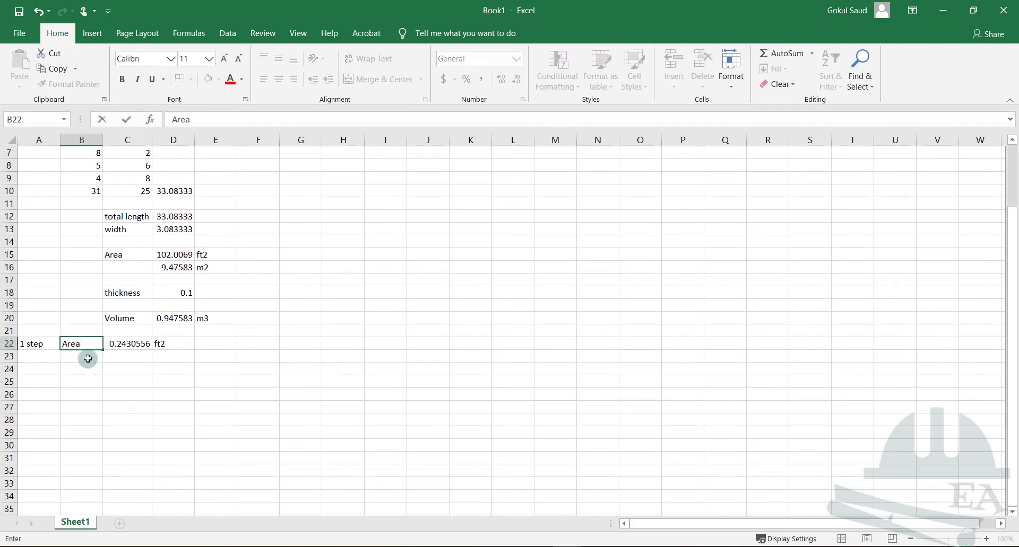
Label B23 "Width" and link C23 to the stair width in D13.
click(86, 356)
text(Width)
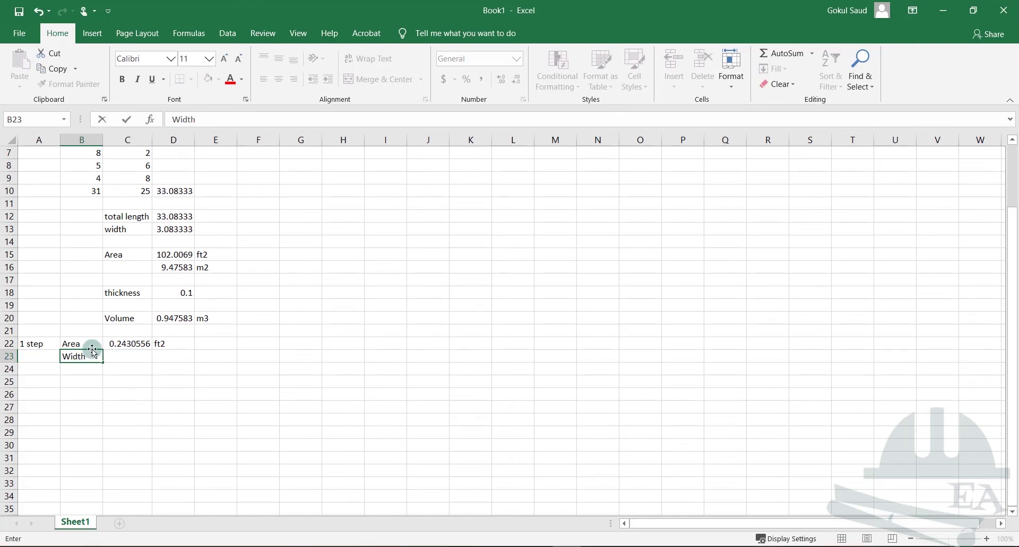
key(Tab)
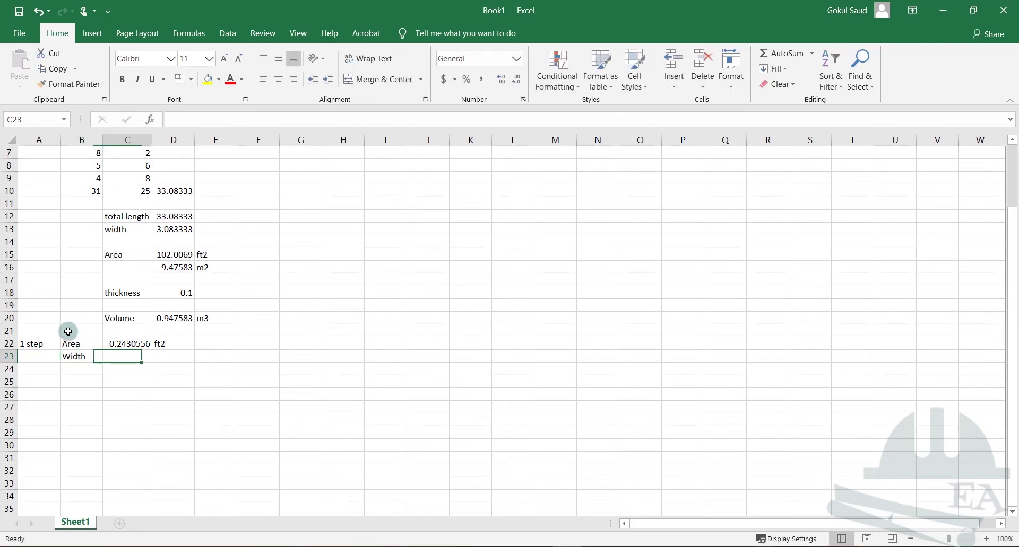
text(=)
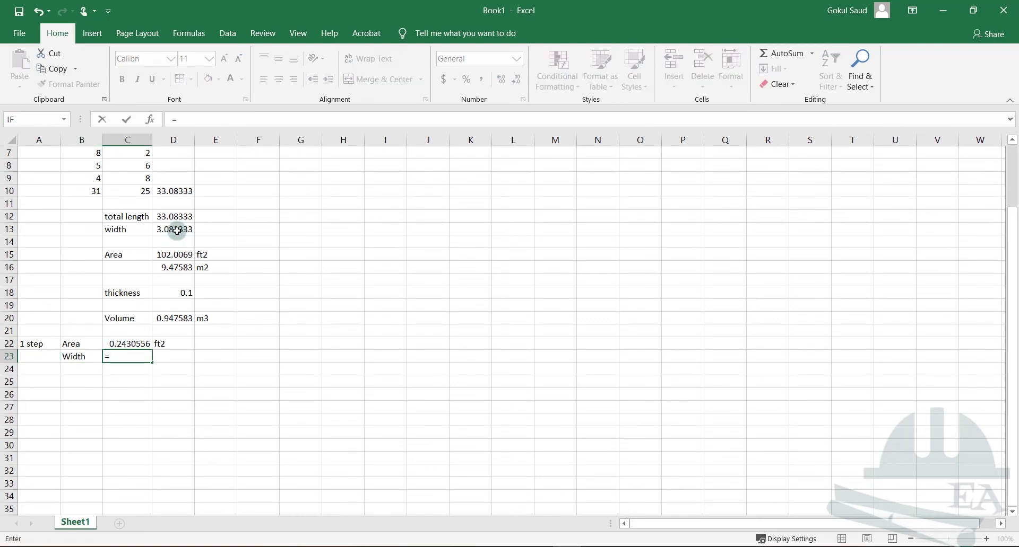
click(176, 230)
key(Return)
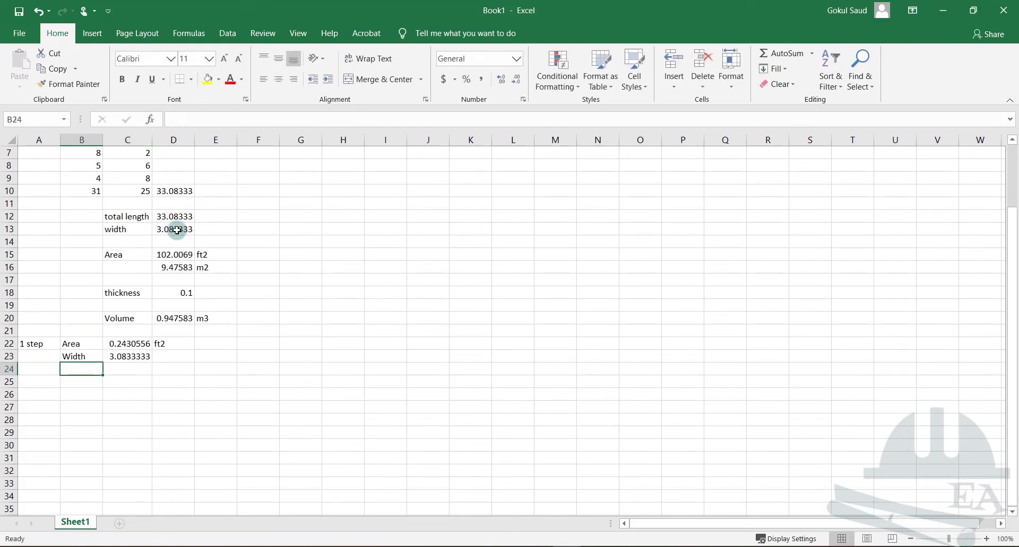
Add a "Volume" row for one step in row 25, calculating C25 as =C22*C23 with the unit ft3 in D25.
click(83, 383)
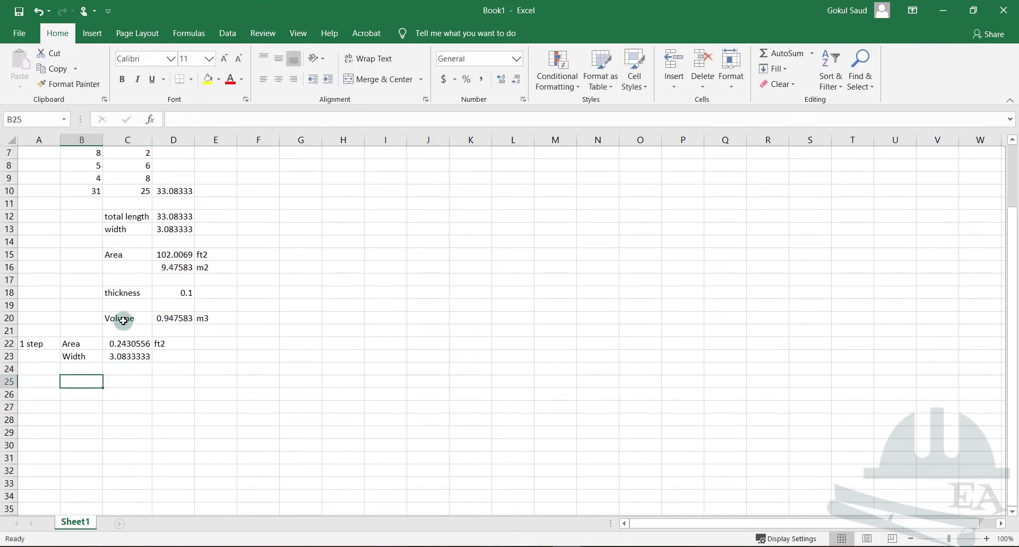
text(V)
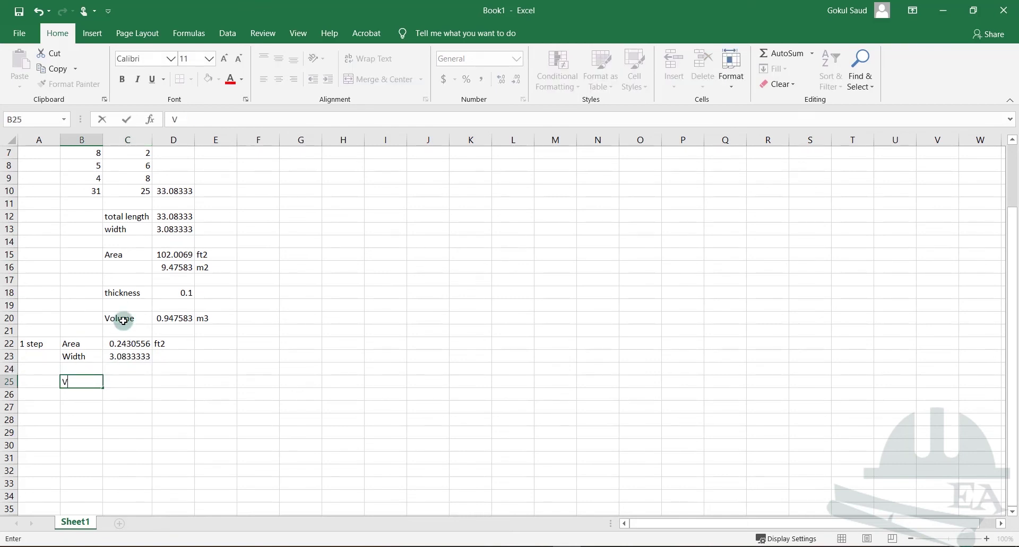
text(olume)
key(Tab)
text(=)
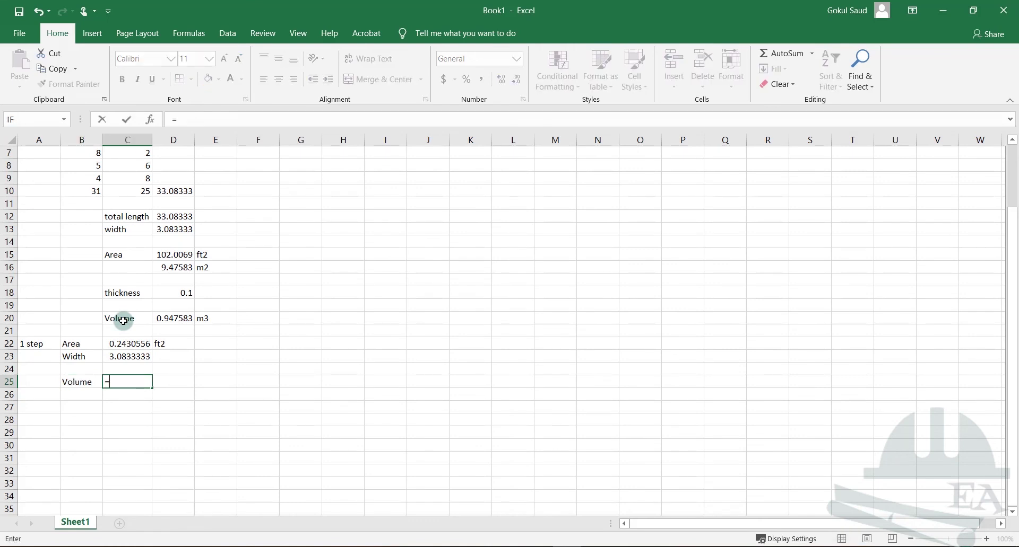
click(123, 345)
text(*)
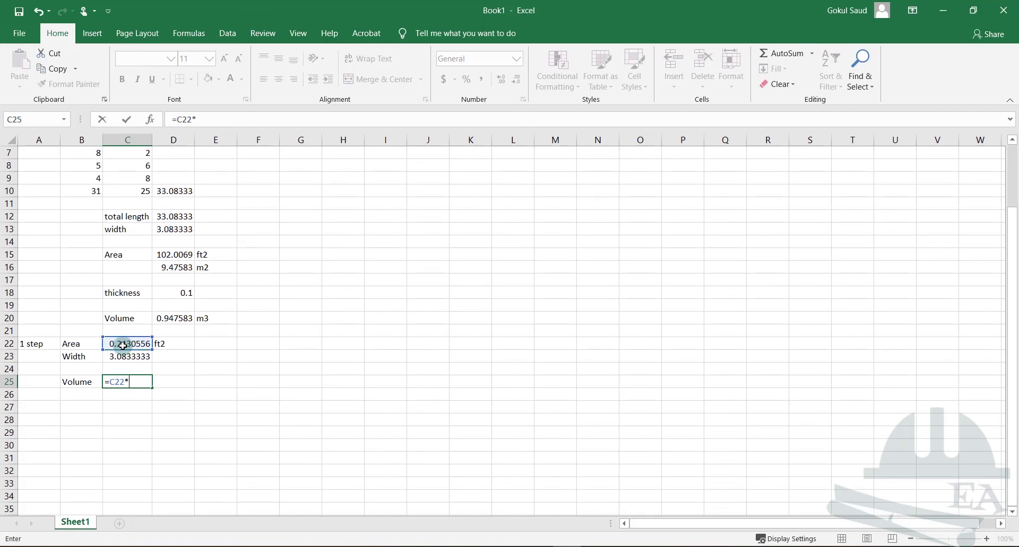
click(123, 360)
key(Return)
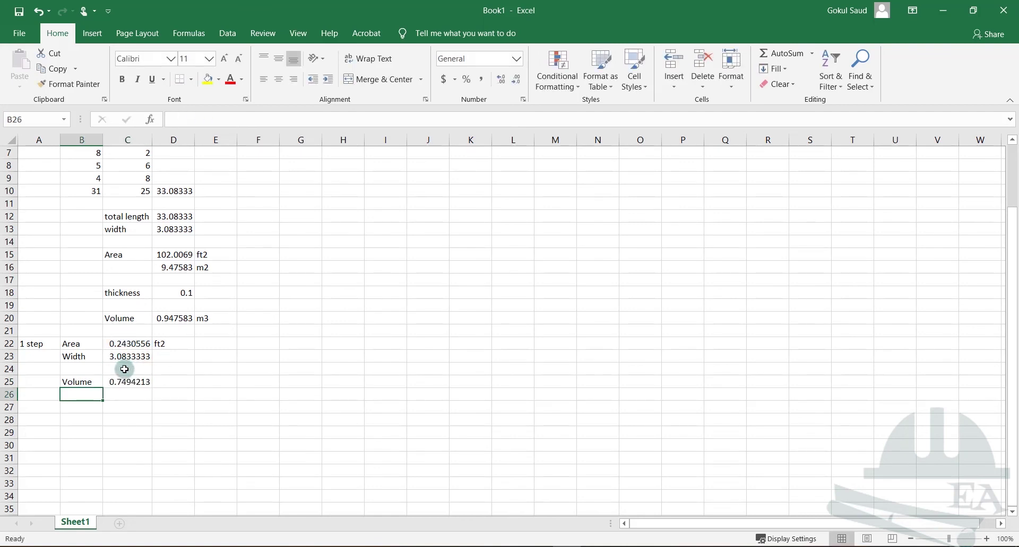
click(180, 380)
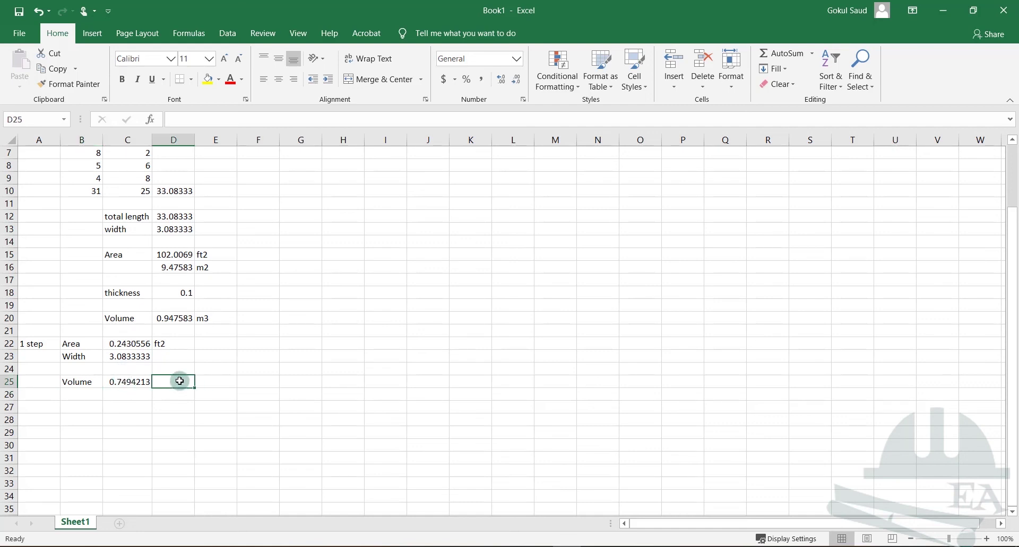
text(ft3)
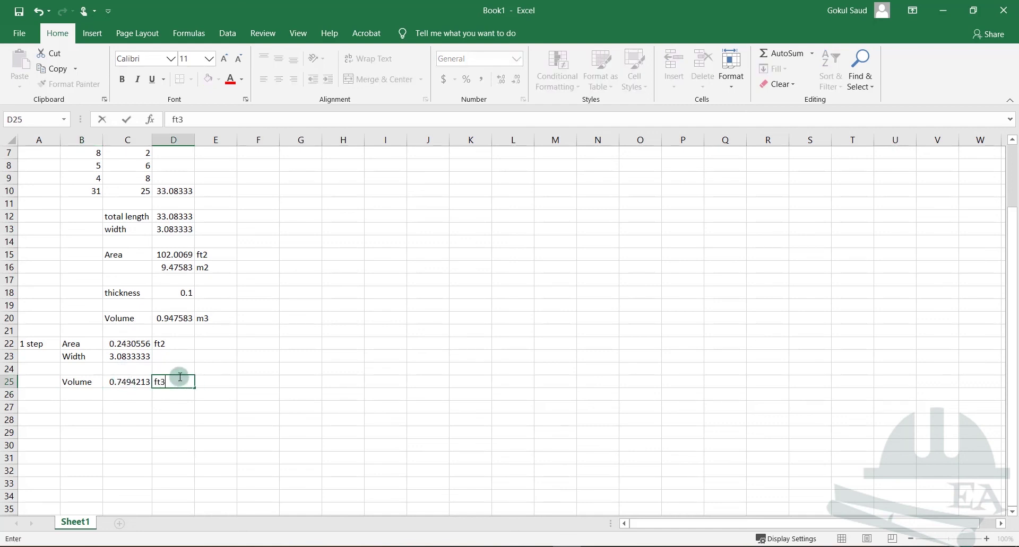
key(Return)
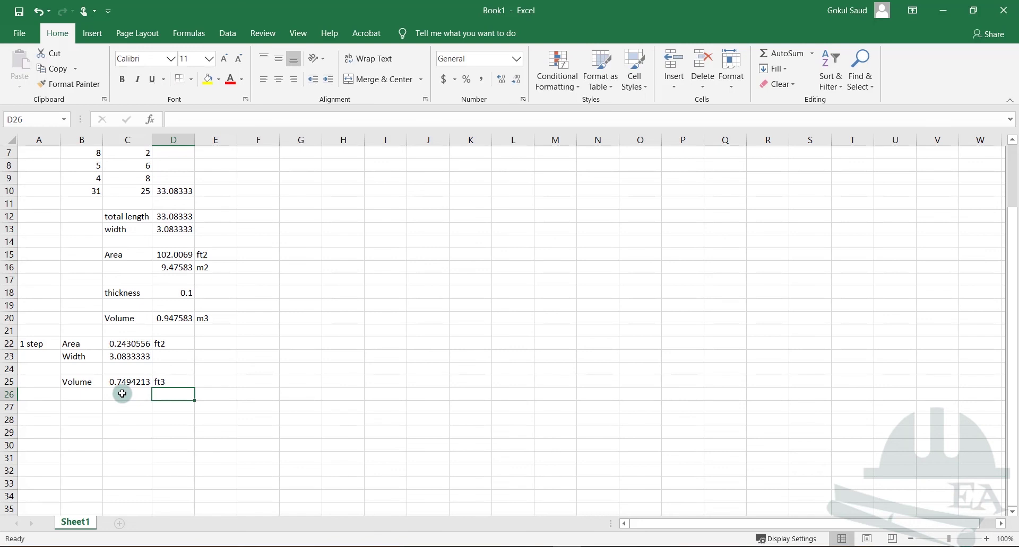
Convert the step volume to cubic metres in C26 with =C25/3.281/3.281/3.281 and enter the unit m3 in D26.
click(104, 408)
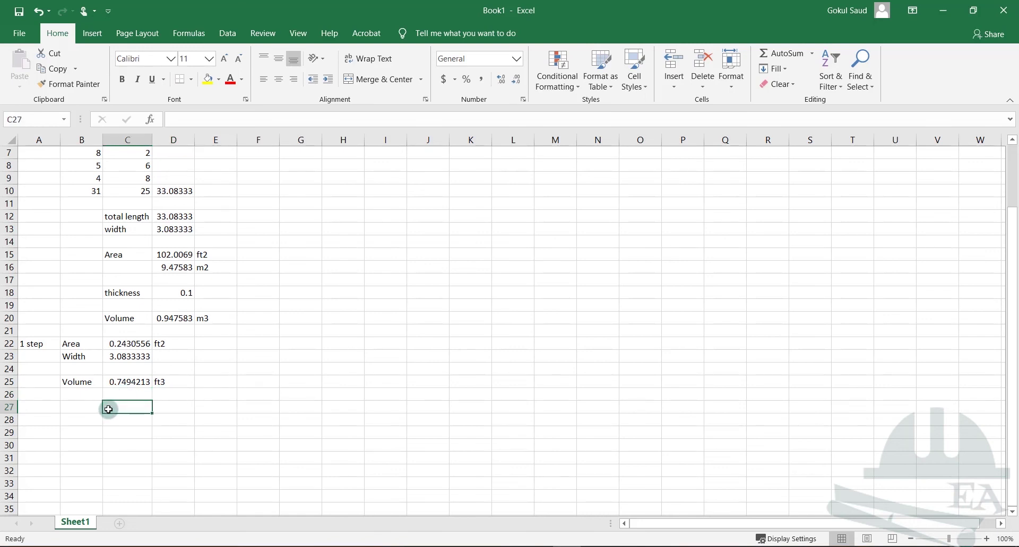
click(124, 397)
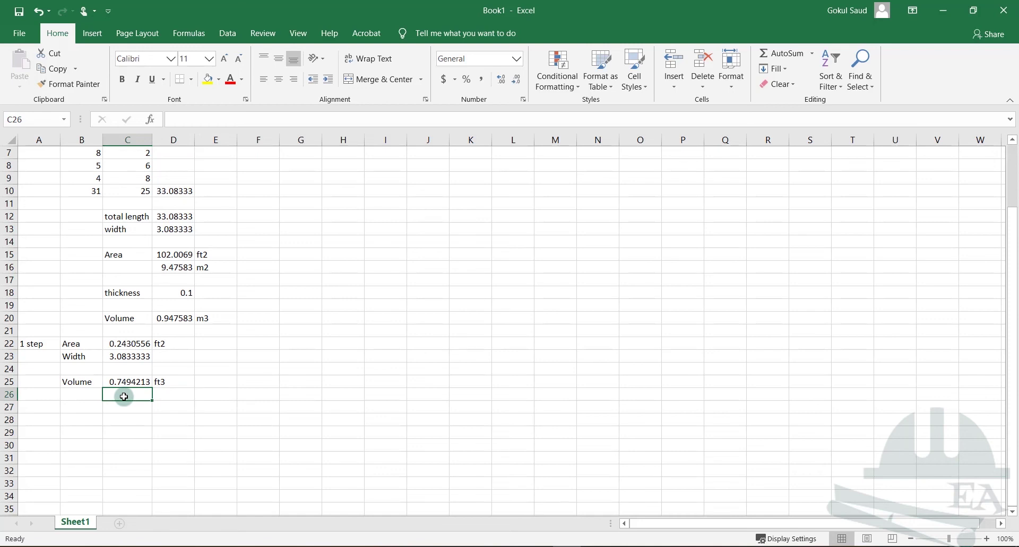
text(=)
click(125, 378)
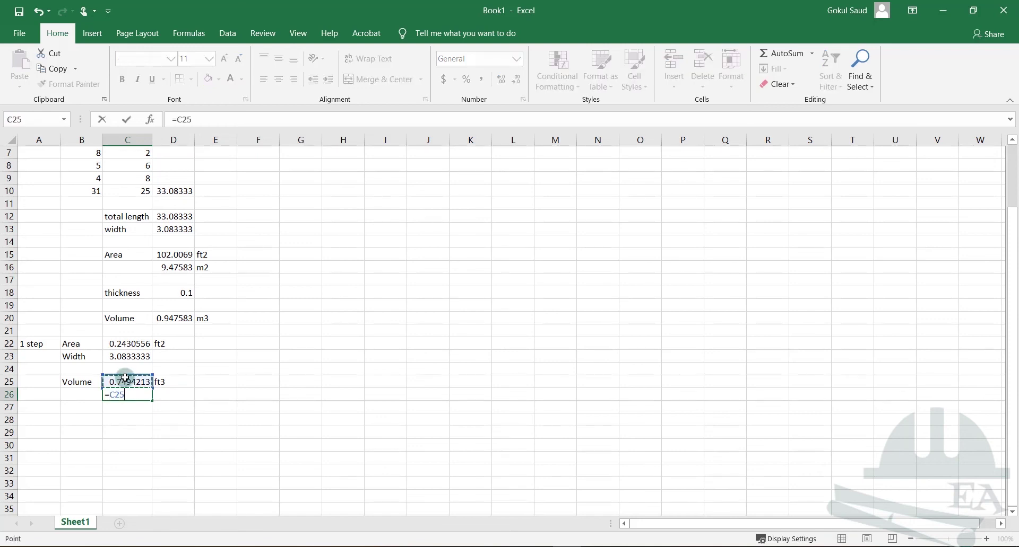
text(/3.281/3.28)
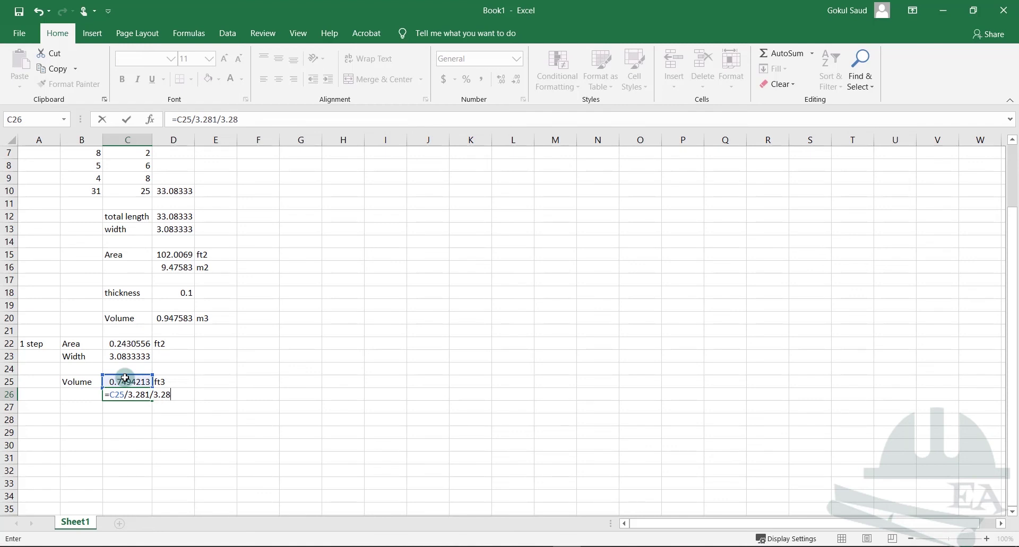
text(1/3.281)
key(Return)
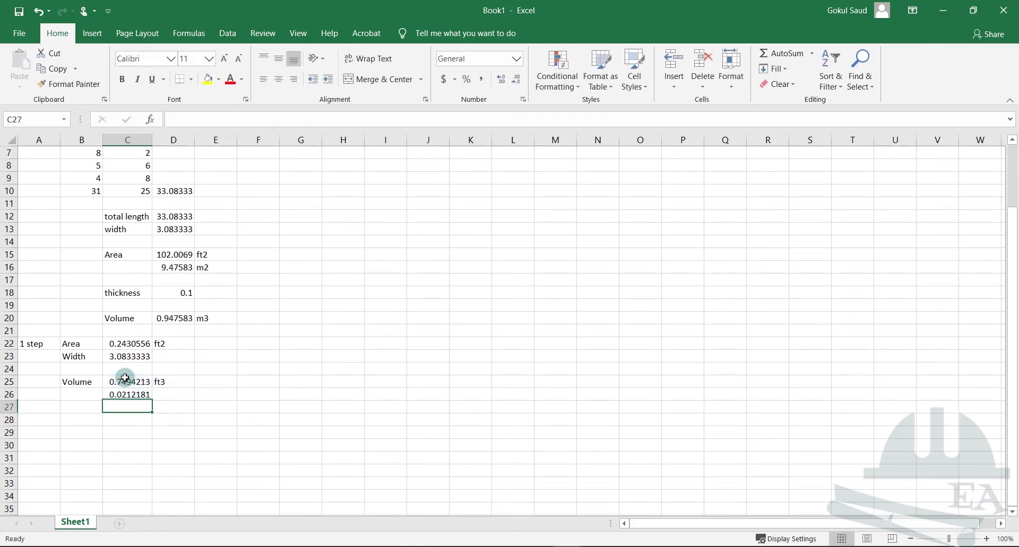
click(173, 392)
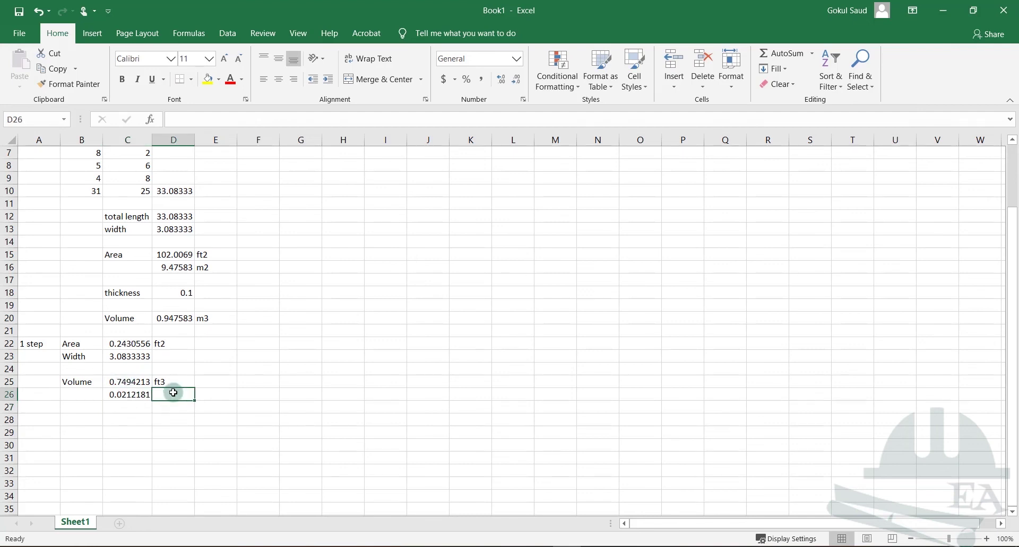
text(m3)
key(Return)
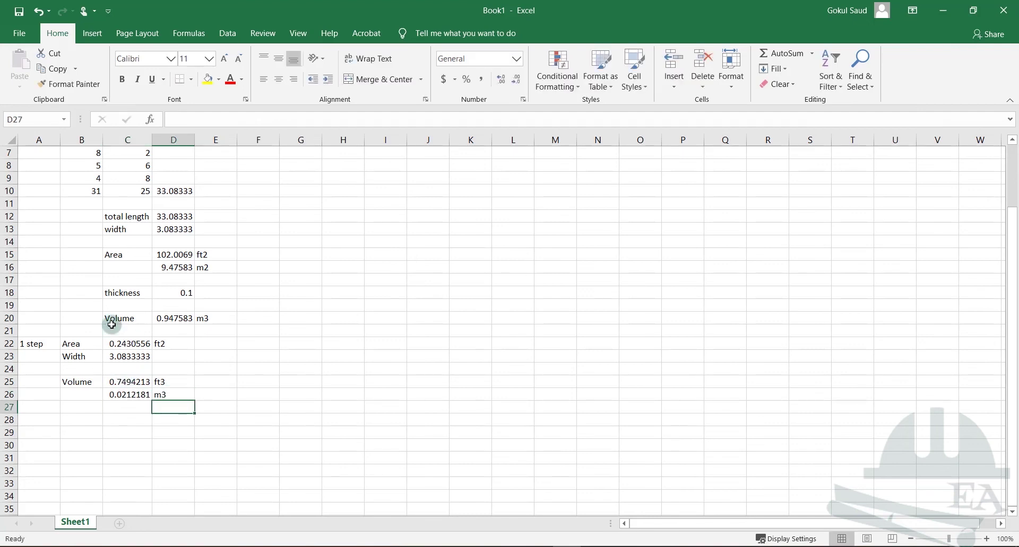
Label cell B28 "Total vol" for the combined volume of all steps.
click(66, 422)
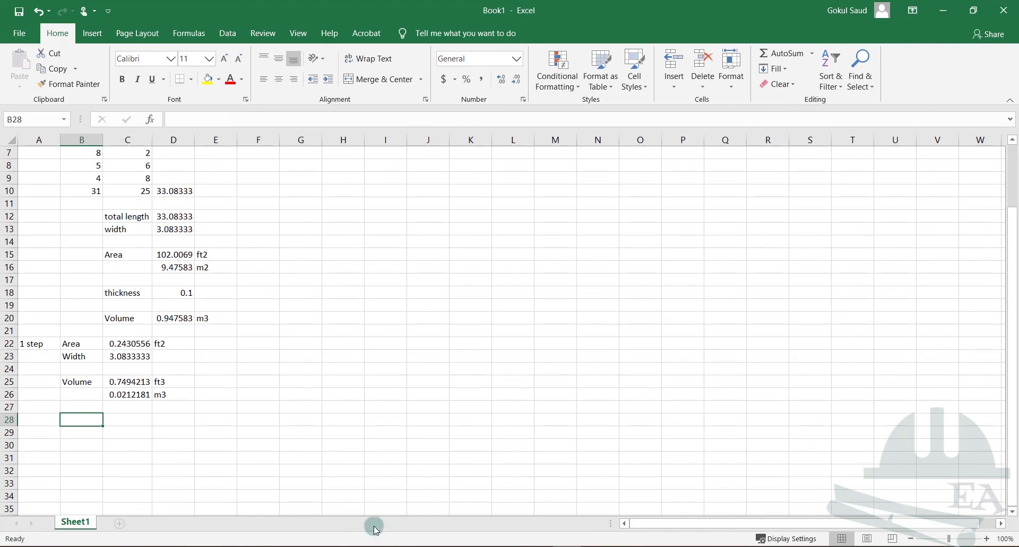
text(Ttoo)
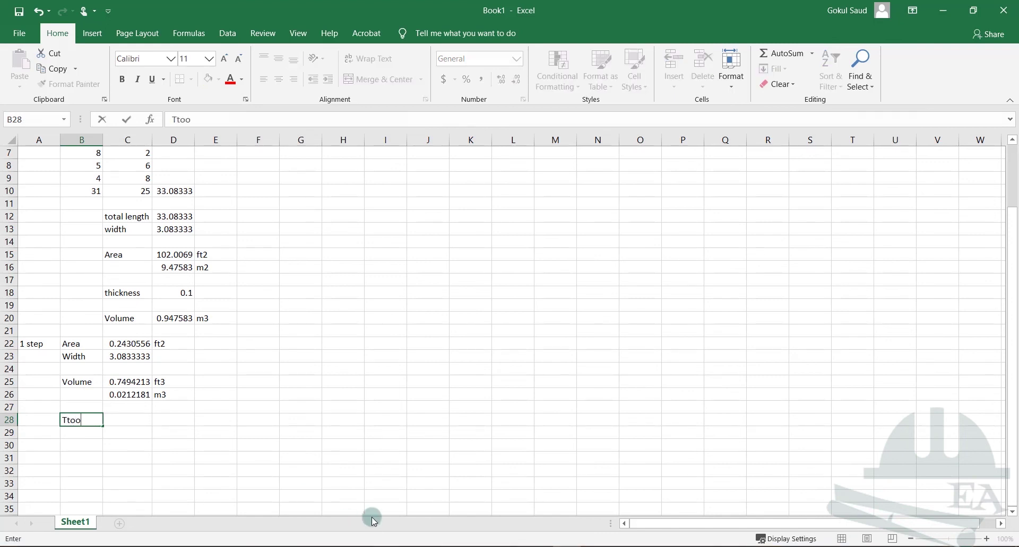
key(BackSpace)
key(BackSpace)
text(tal)
key(Tab)
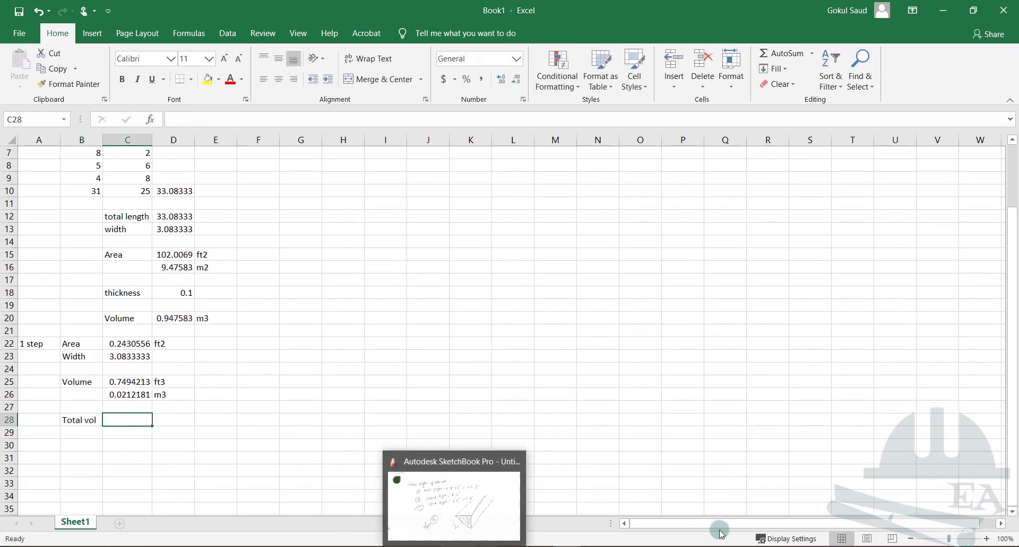
Switch to AutoCAD and examine the stair flights in the section drawing to count the steps.
mouse_move(454, 546)
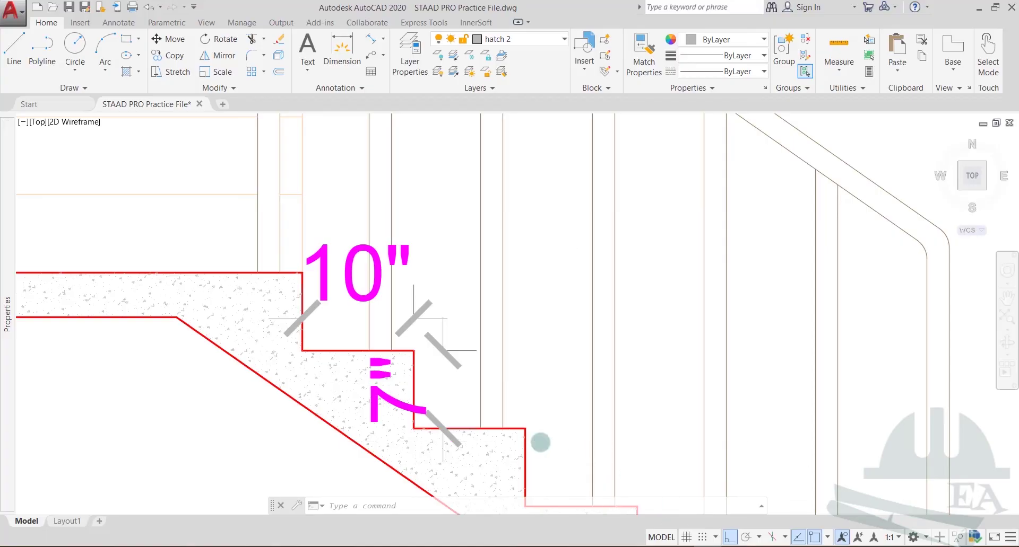
scroll(541, 438, down, 4)
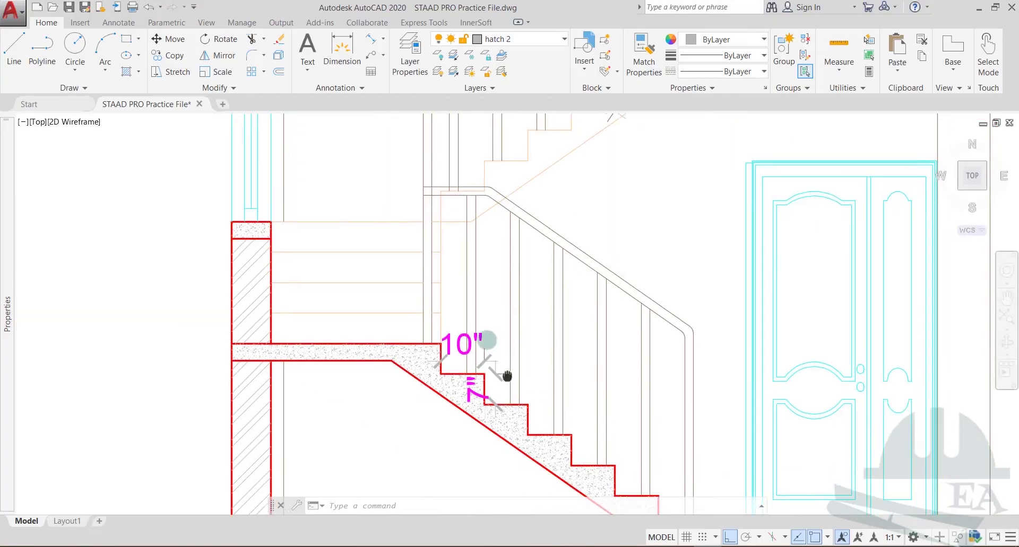
scroll(510, 375, up, 3)
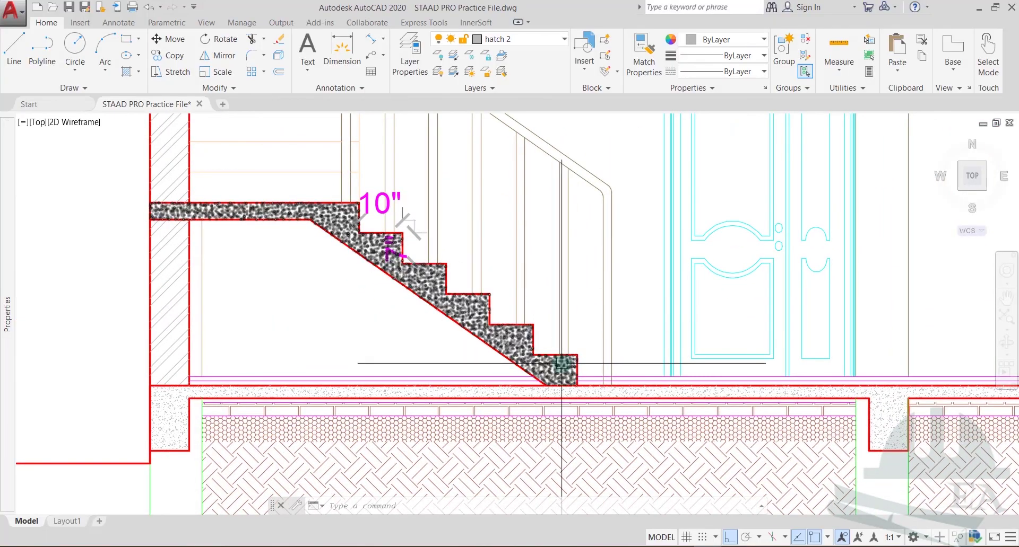
scroll(555, 358, down, 4)
scroll(552, 356, up, 3)
scroll(626, 202, up, 4)
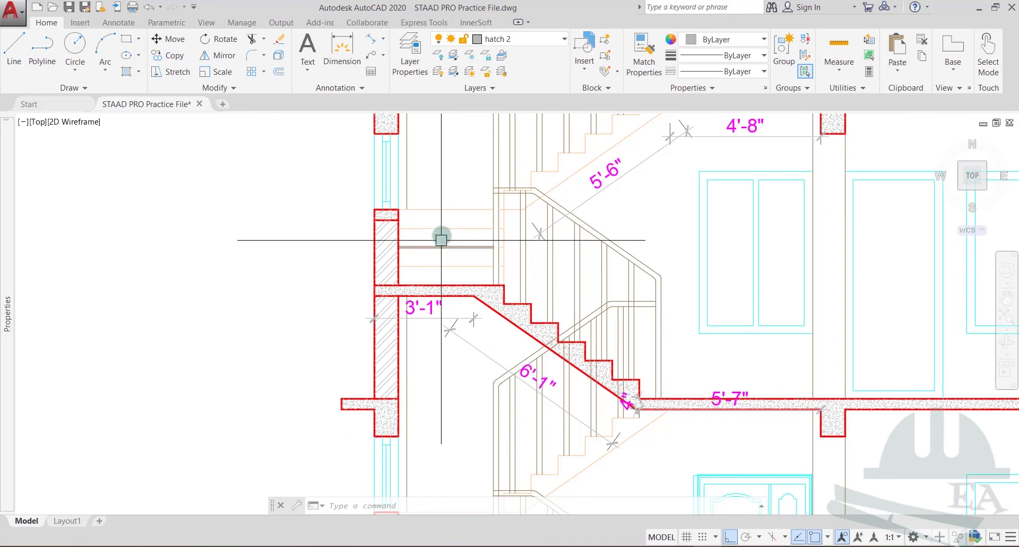
scroll(446, 218, down, 2)
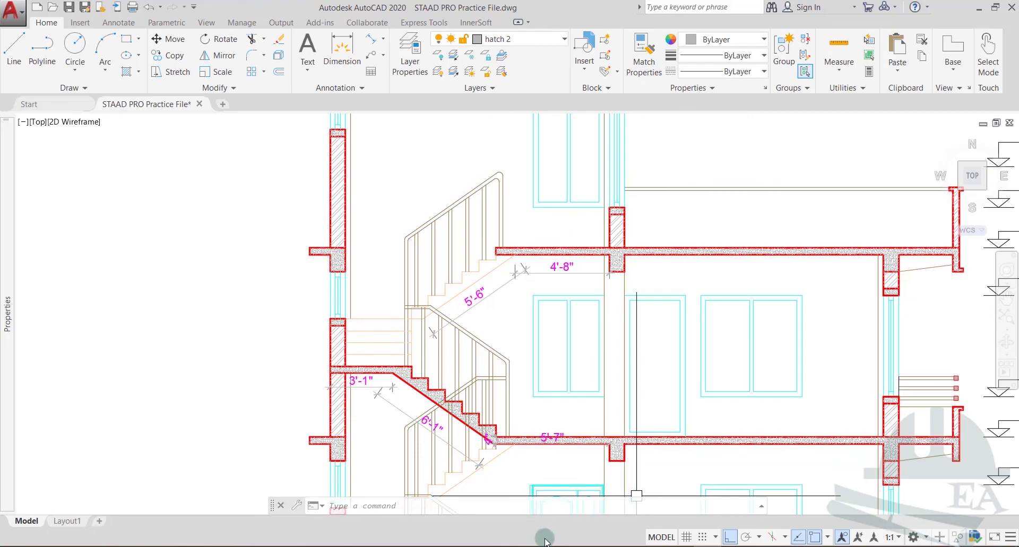
Switch back to Excel and calculate the total step volume in C28 as =16*C26.
click(562, 541)
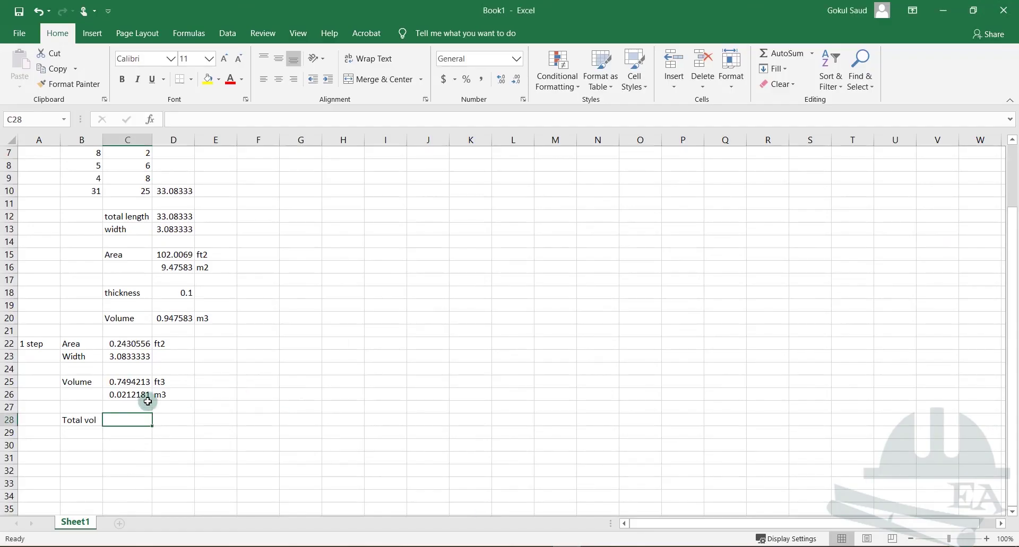
text(=169*)
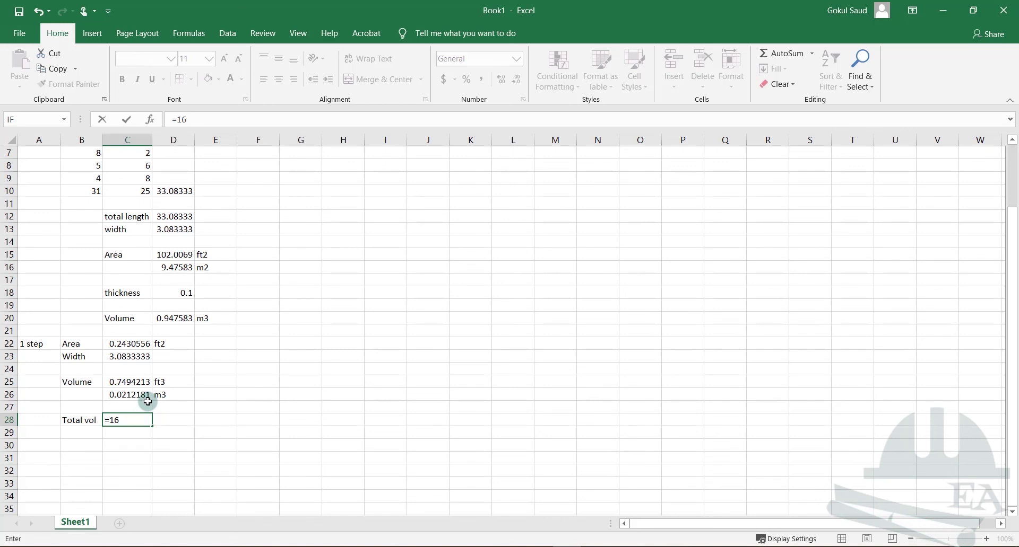
click(140, 395)
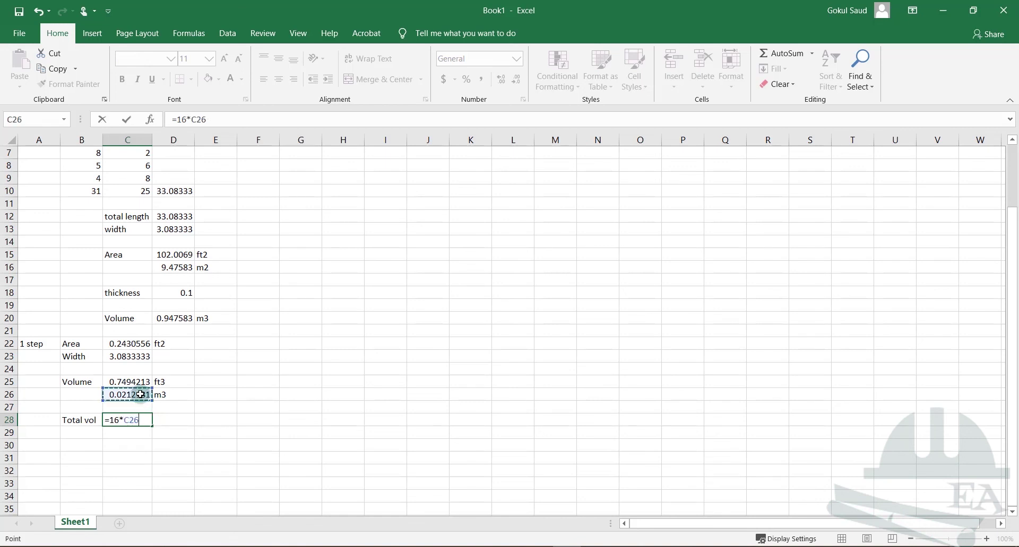
key(Return)
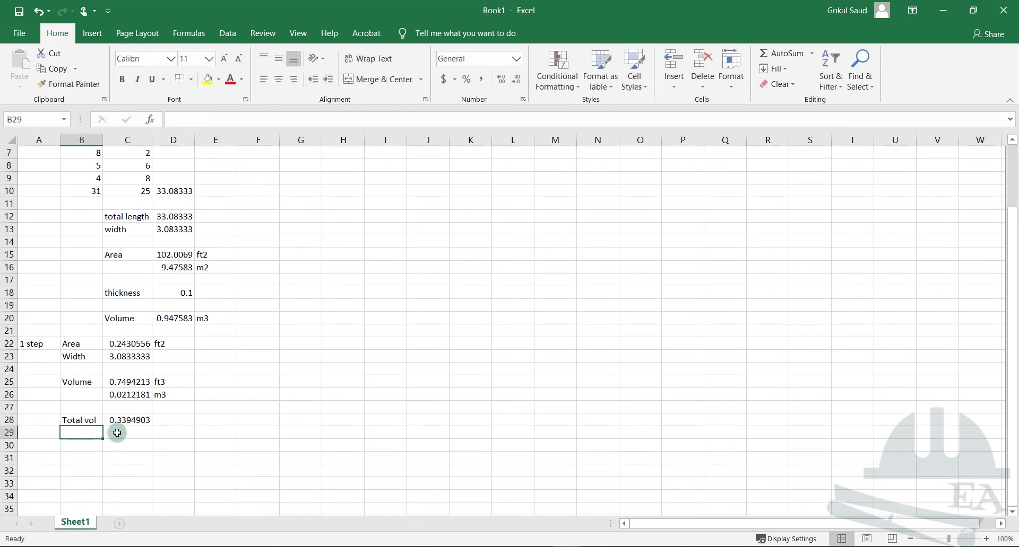
click(126, 421)
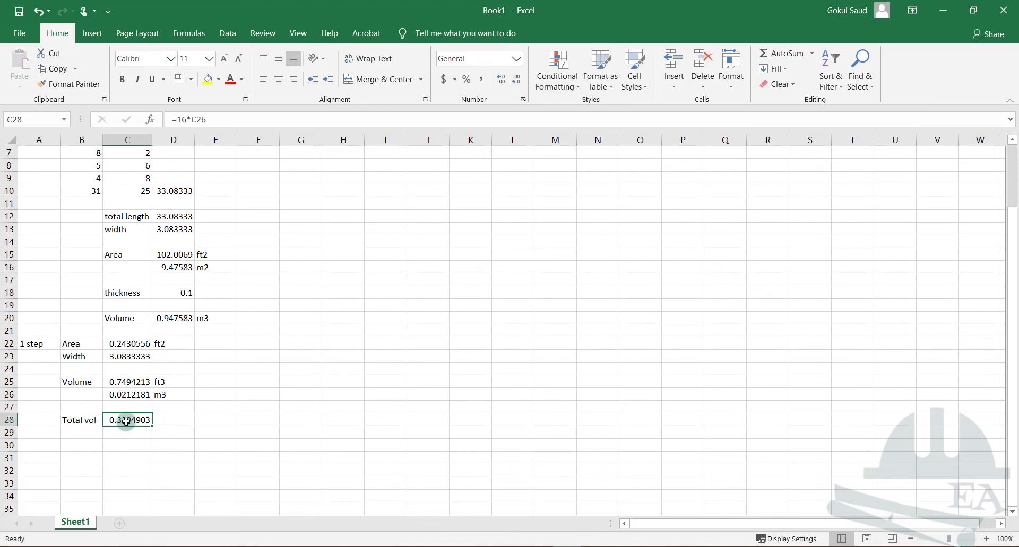
Label cell A30 "Fianl Vol" for the combined slab and step volume.
click(73, 446)
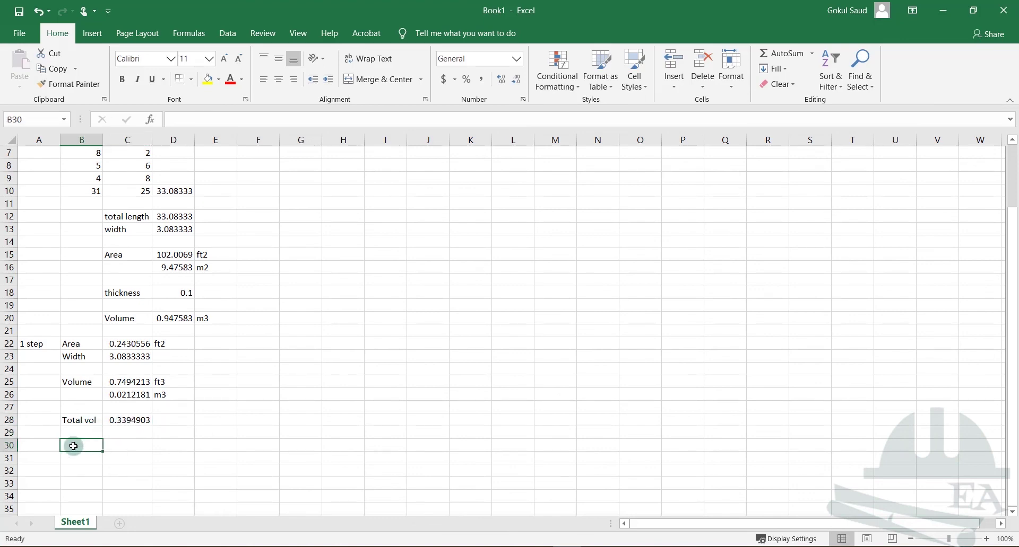
click(40, 449)
text(Fianl)
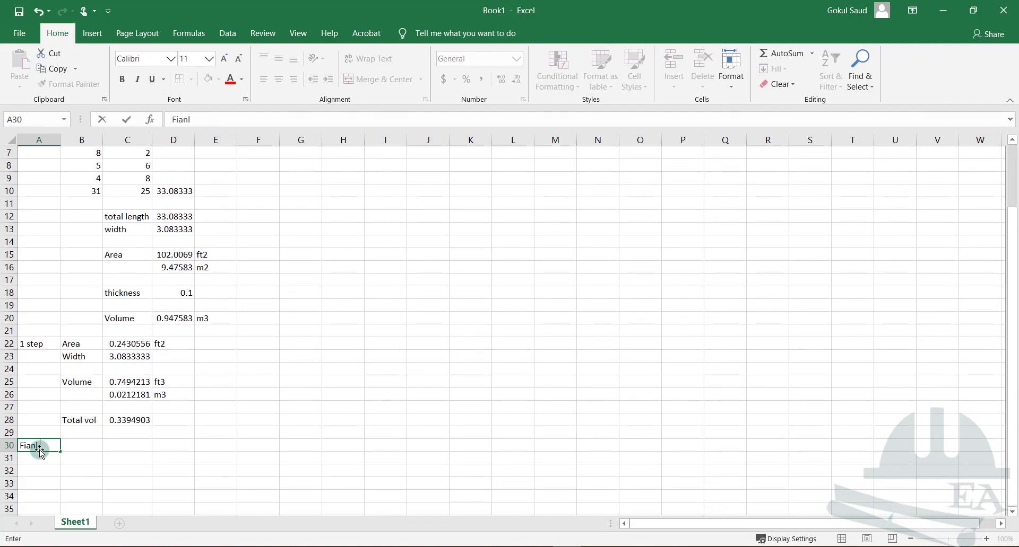
text( Vol)
key(Tab)
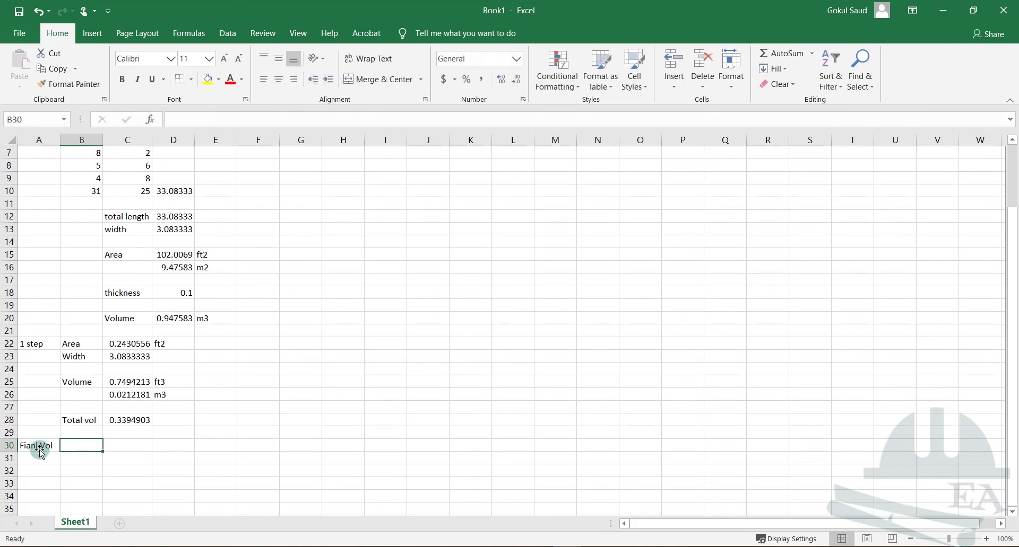
Calculate the final staircase volume in B30 by adding the slab and step volumes with =D20+C28.
click(25, 443)
click(87, 446)
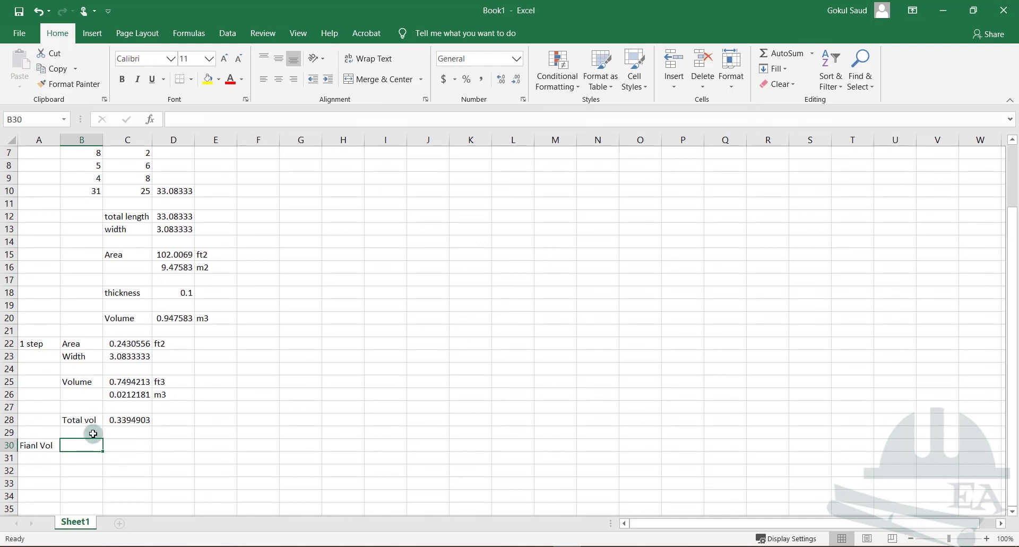
text(=)
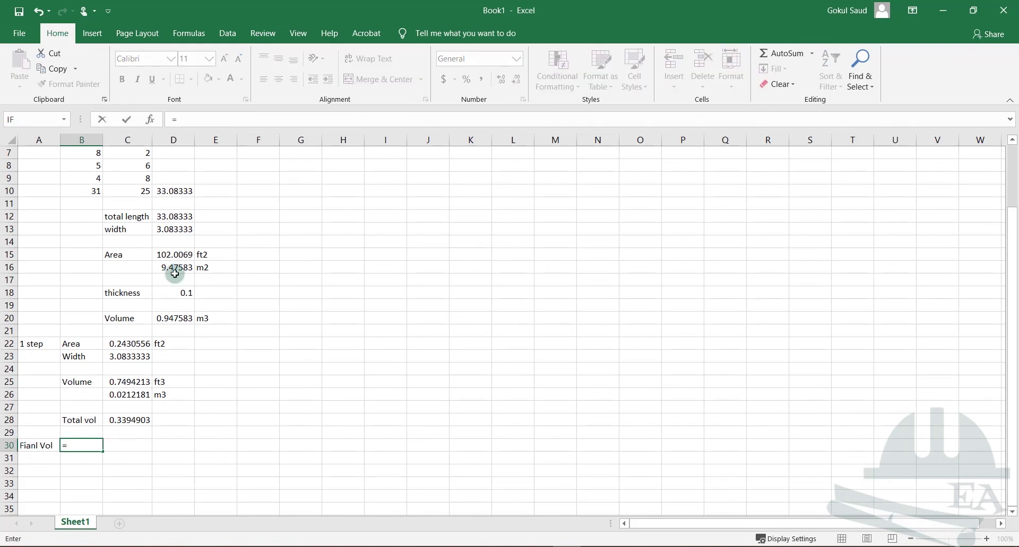
click(170, 317)
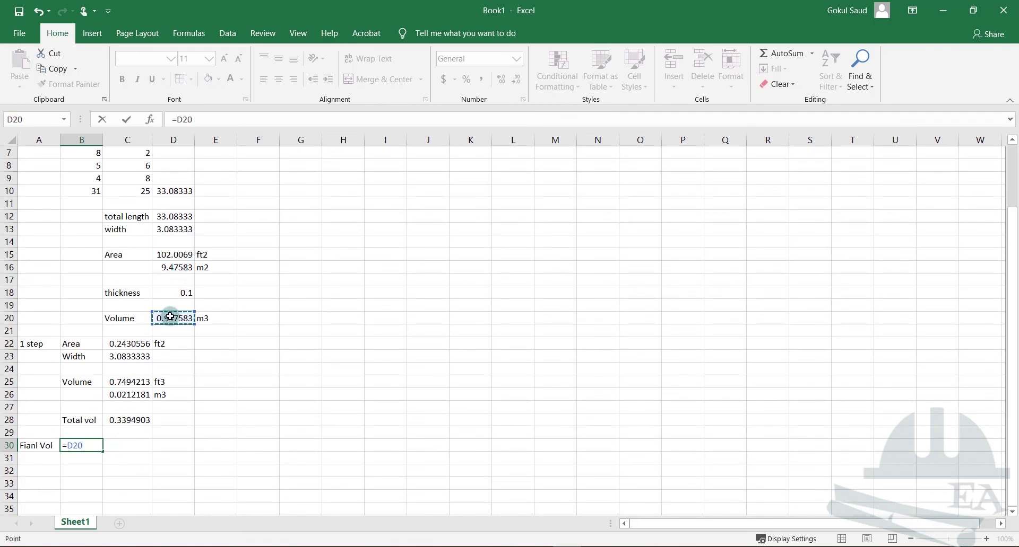
text(+)
click(125, 421)
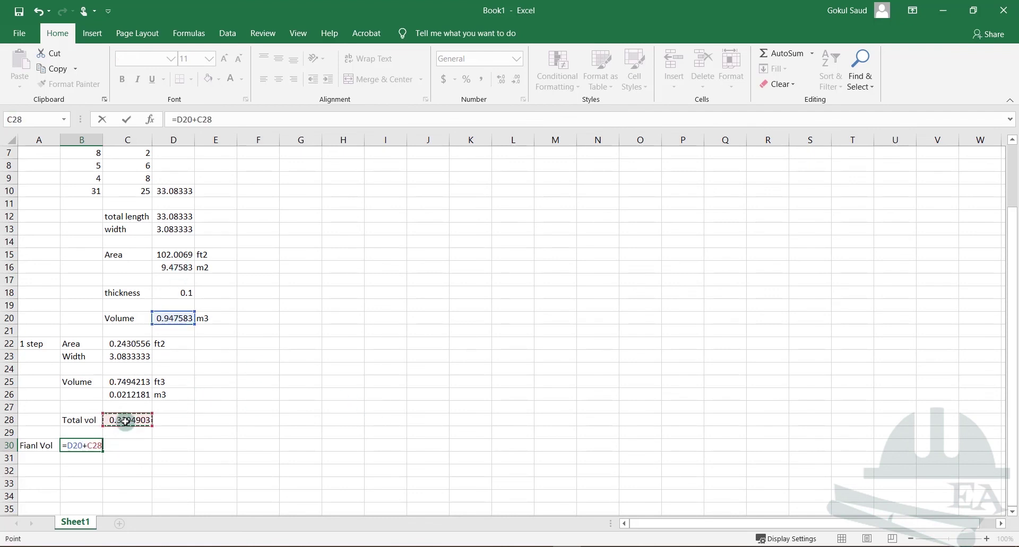
key(Return)
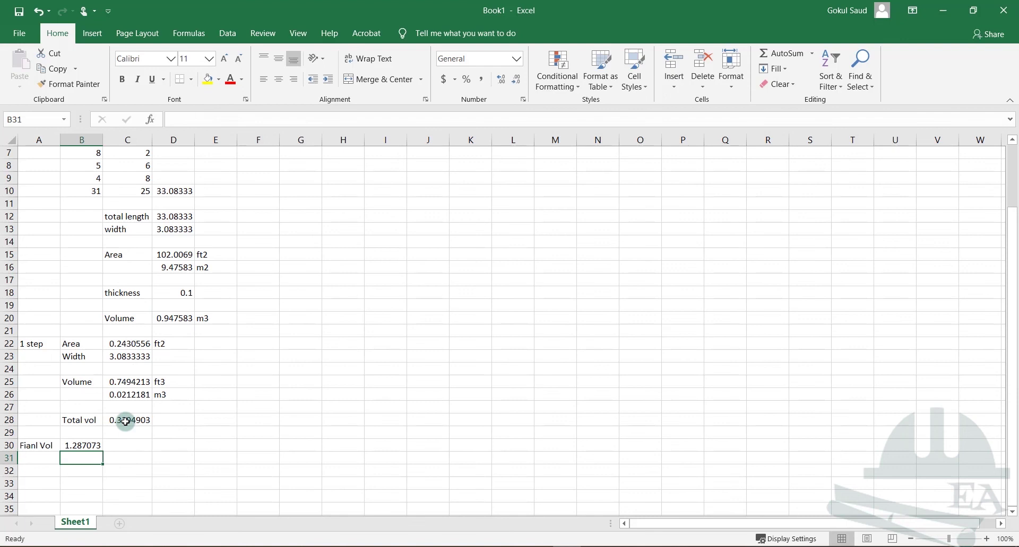
Label cell A32 "Total weight" for the weight of the staircase.
click(38, 468)
text(Tota)
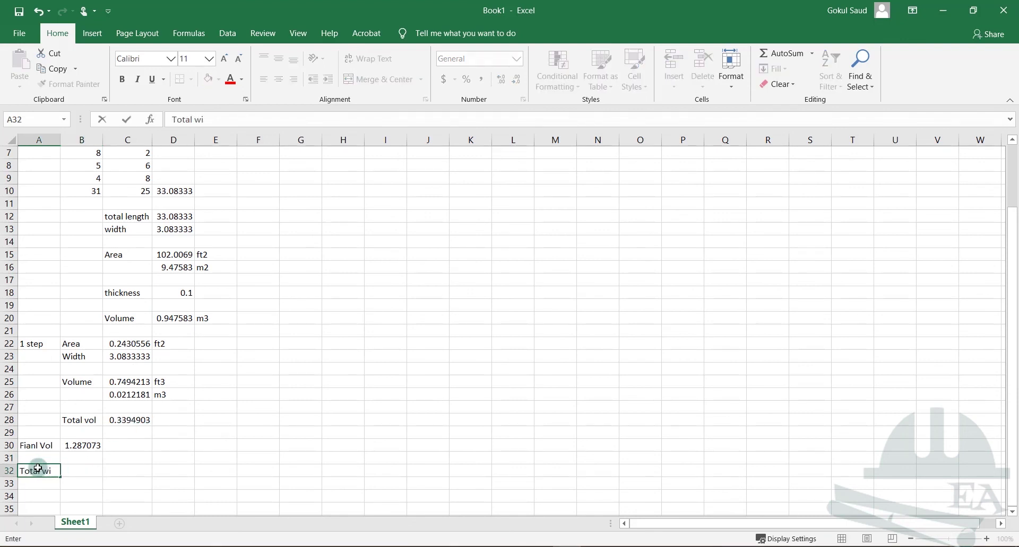
text(l weight)
key(Tab)
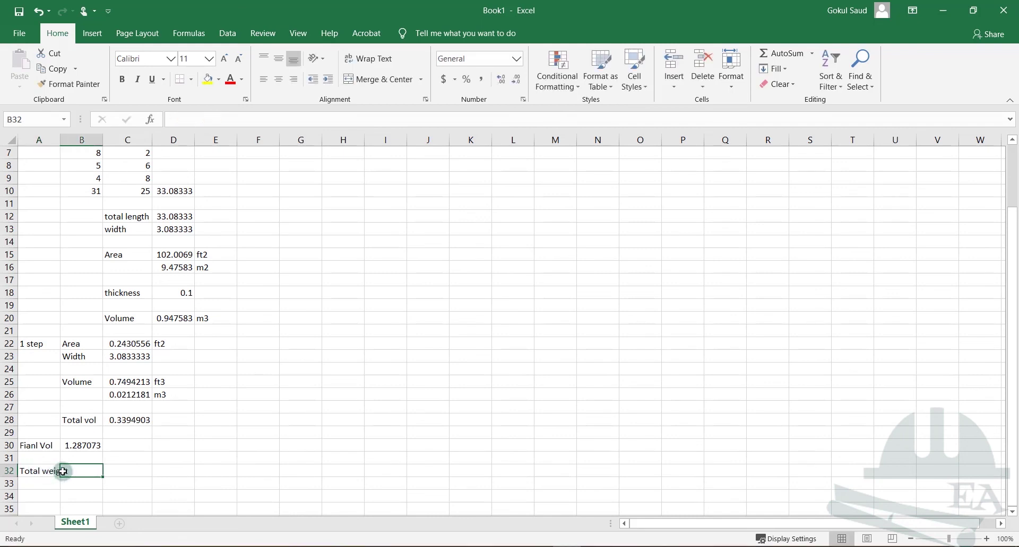
Calculate the total weight in B32 with =B30*25 and enter the unit KN in C32.
text(=)
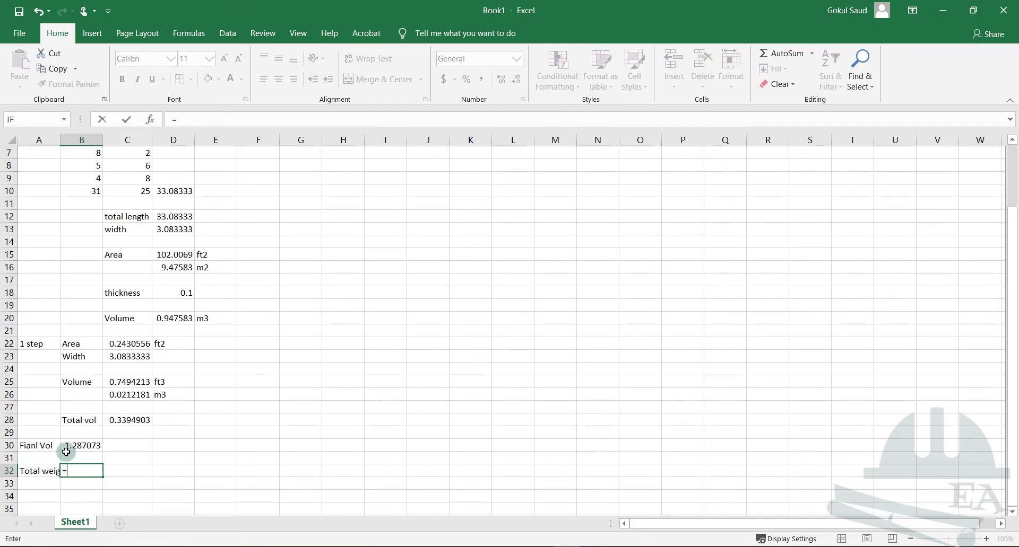
click(73, 446)
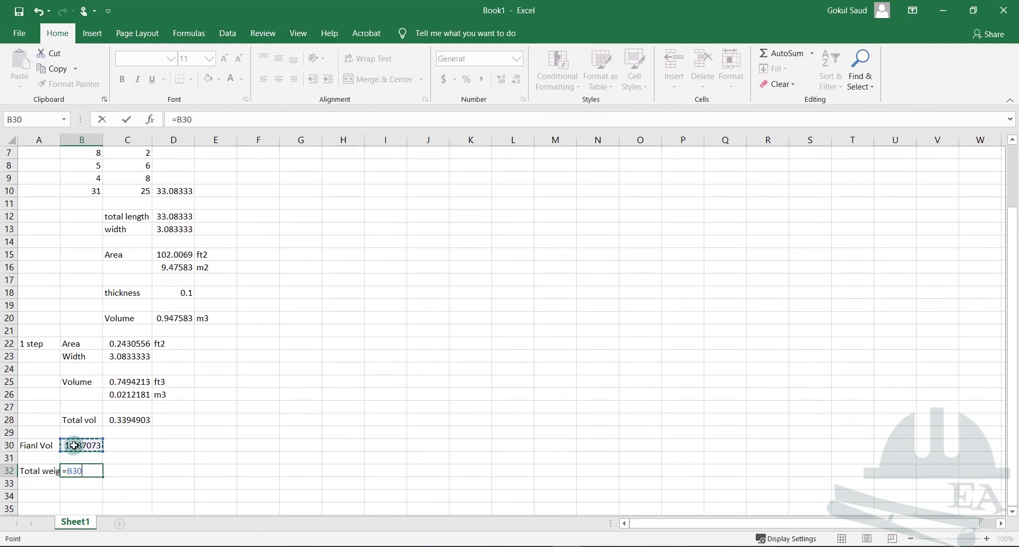
text(*)
text(25)
key(Return)
click(120, 473)
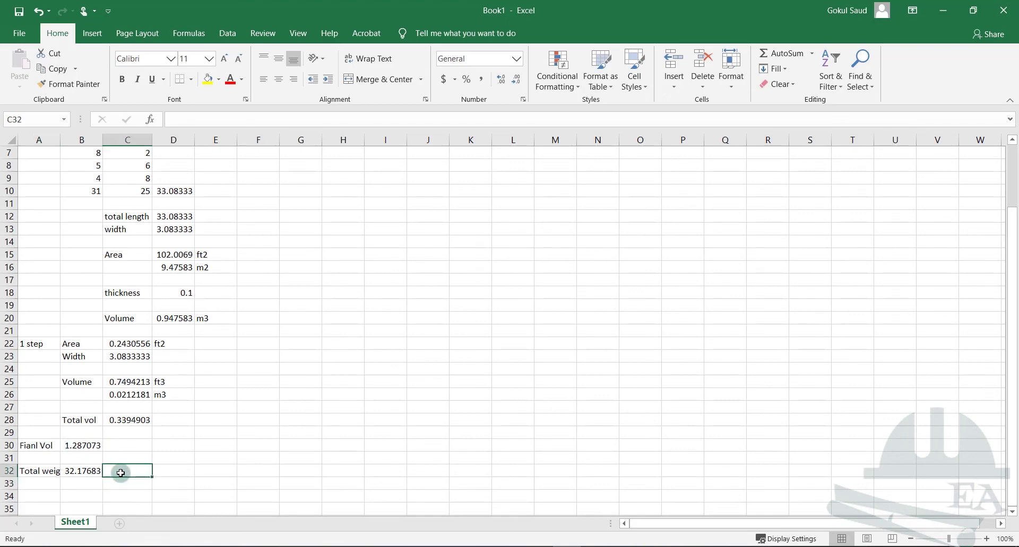
text(KN)
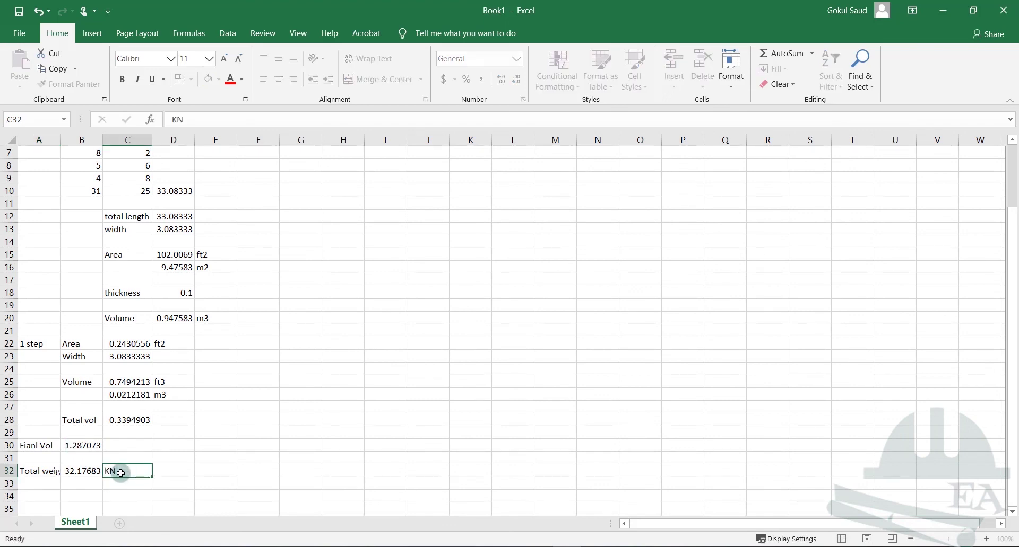
key(Tab)
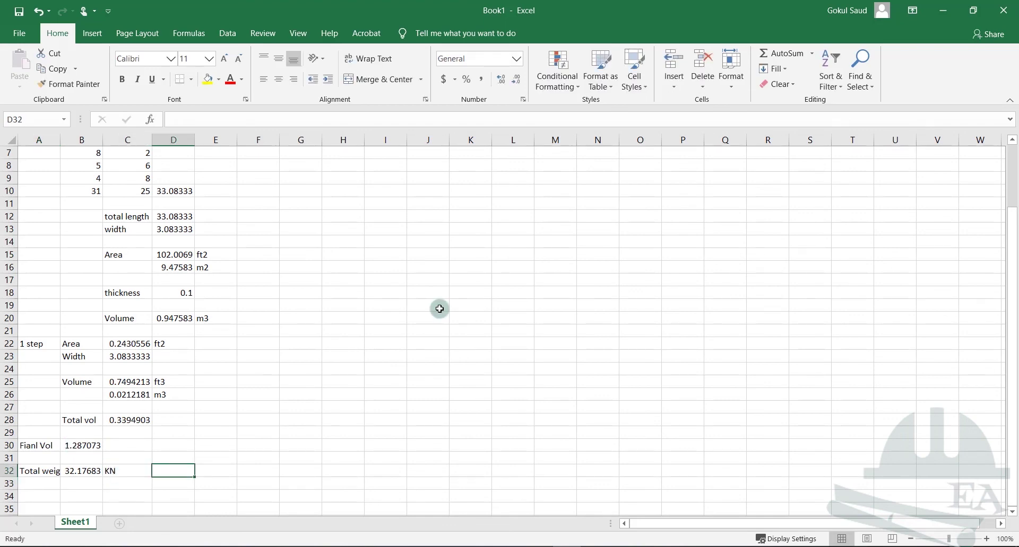